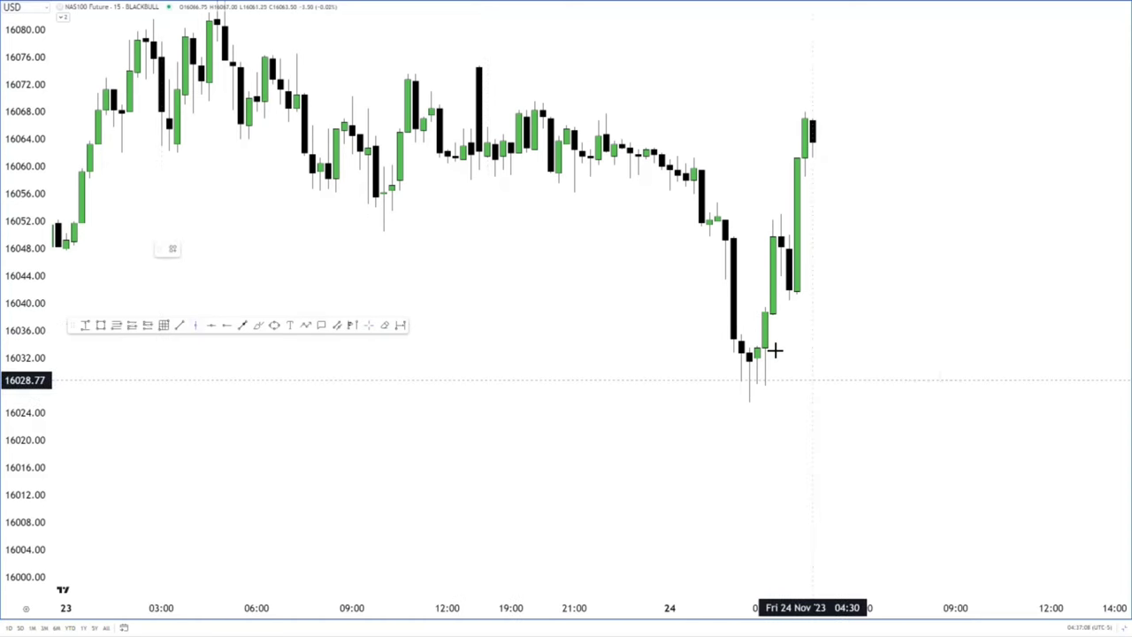
Place 3px-thick vertical lines on the chart at Fri 24 Nov '23 00:00 and Thu 23 Nov '23 18:00.
left_click(670, 325)
left_click(204, 249)
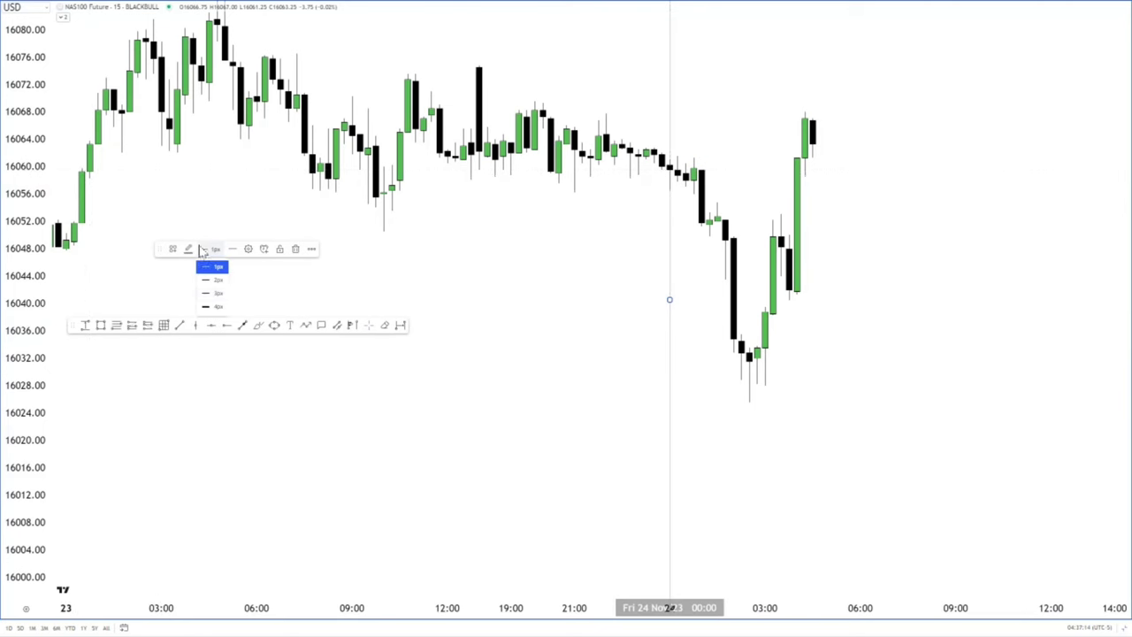
left_click(211, 288)
left_click(195, 325)
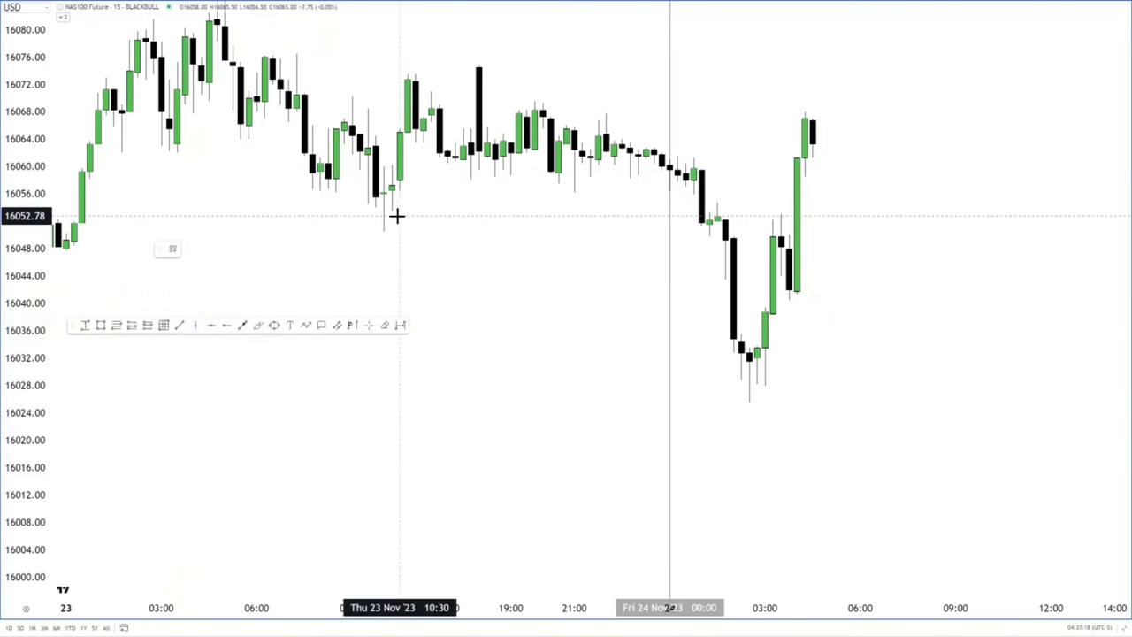
left_click(478, 209)
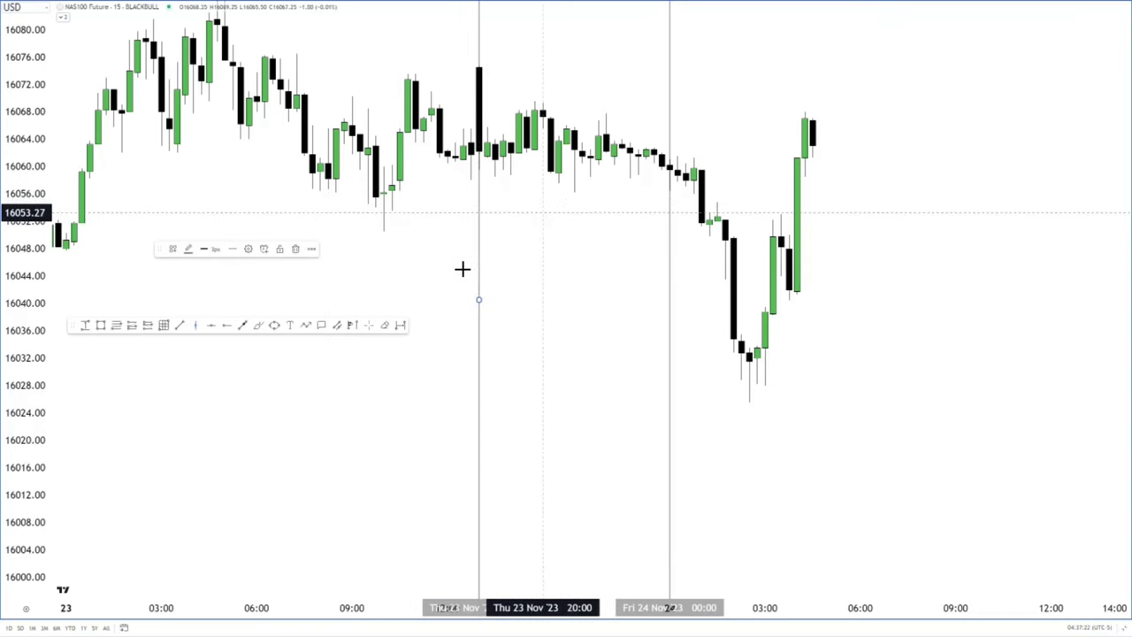
Draw the four-colour session band below the candles from Thu 23 Nov '23 18:00 to Sun 26 Nov '23 18:45, between about 16018.71 and 16014.34.
left_click(164, 326)
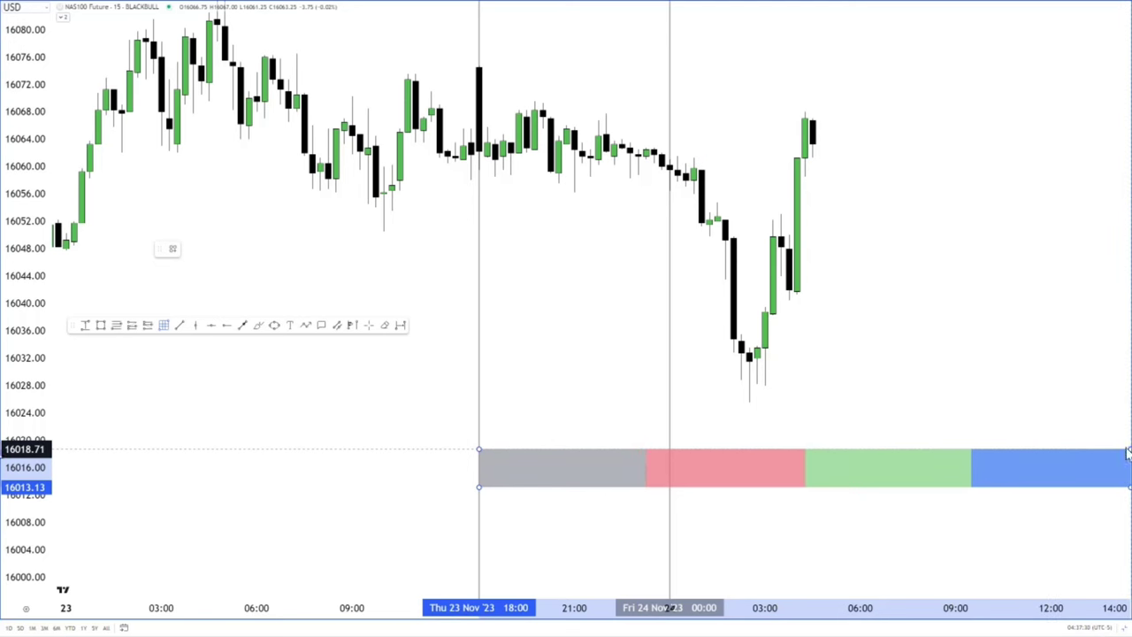
left_click_drag(935, 355, 728, 378)
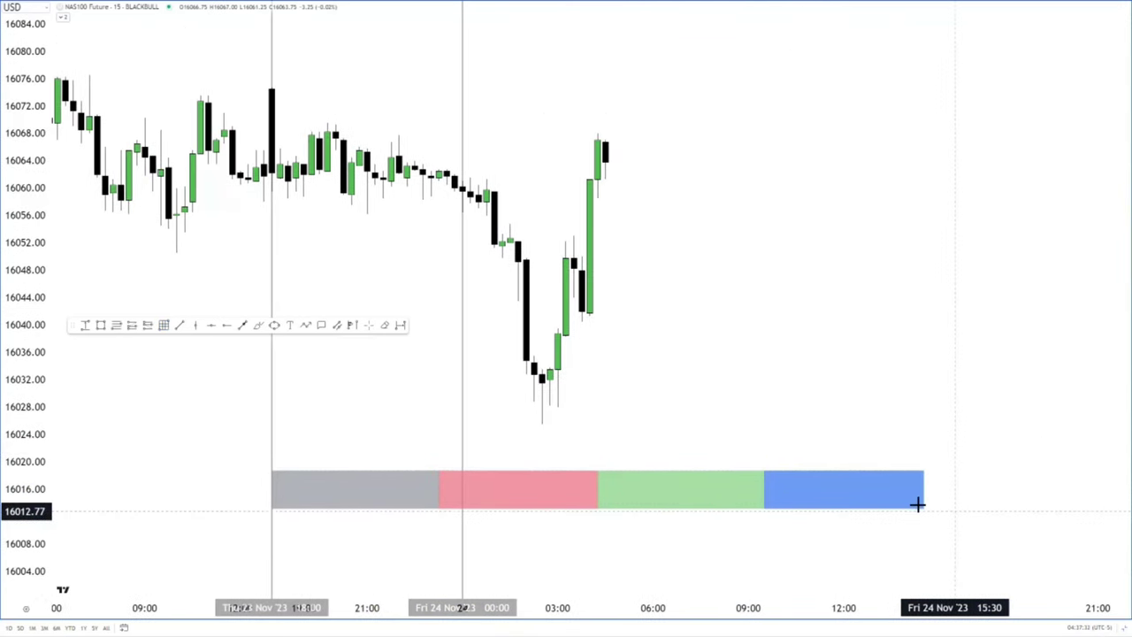
left_click(987, 504)
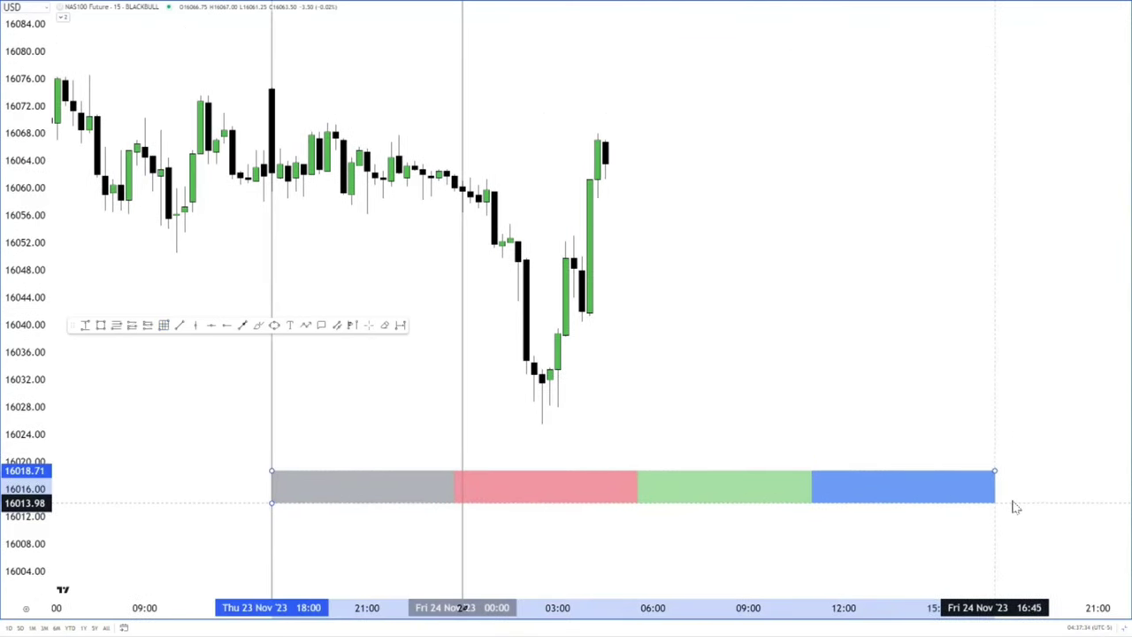
left_click(1027, 500)
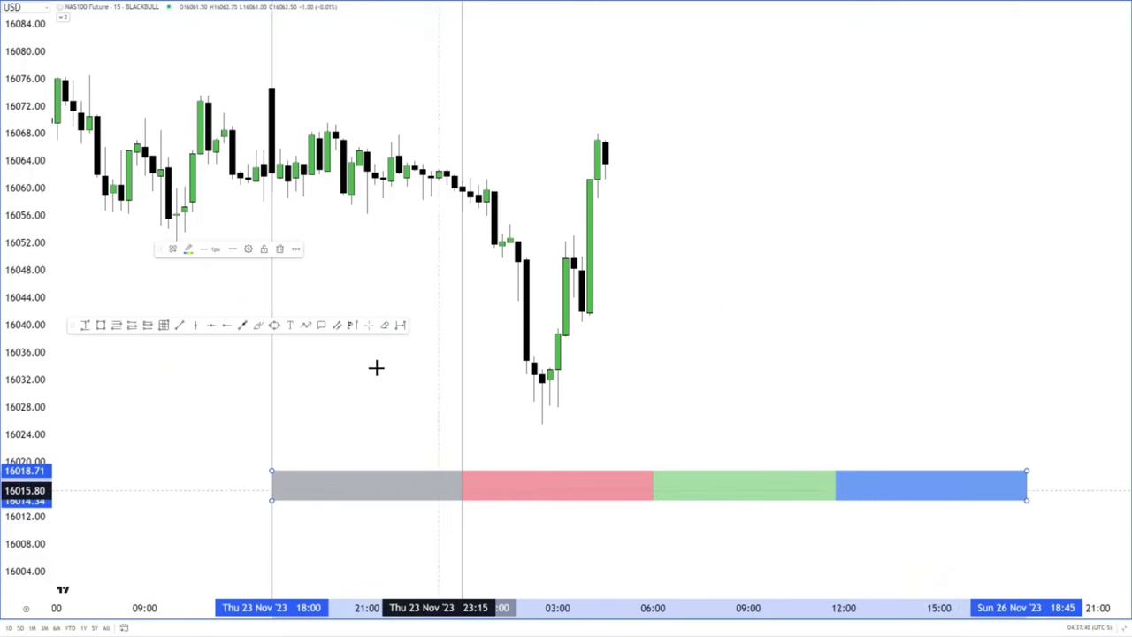
Cover the band's red section from Fri 24 Nov 00:00 to 06:00 with a rectangle and fill it dark blue.
left_click(104, 325)
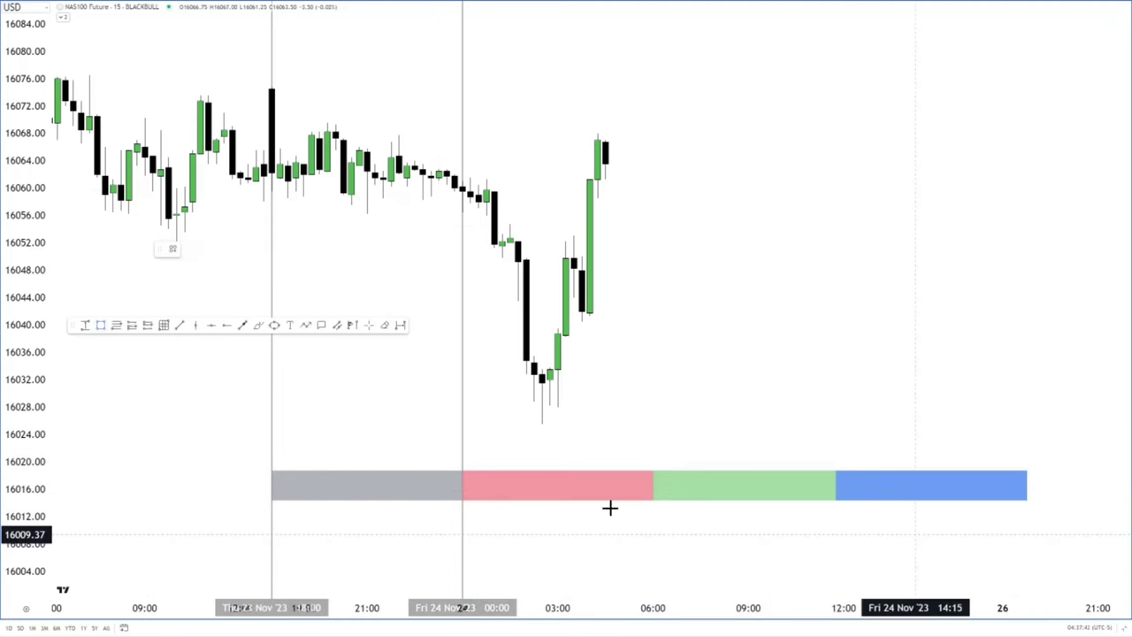
left_click_drag(463, 471, 652, 501)
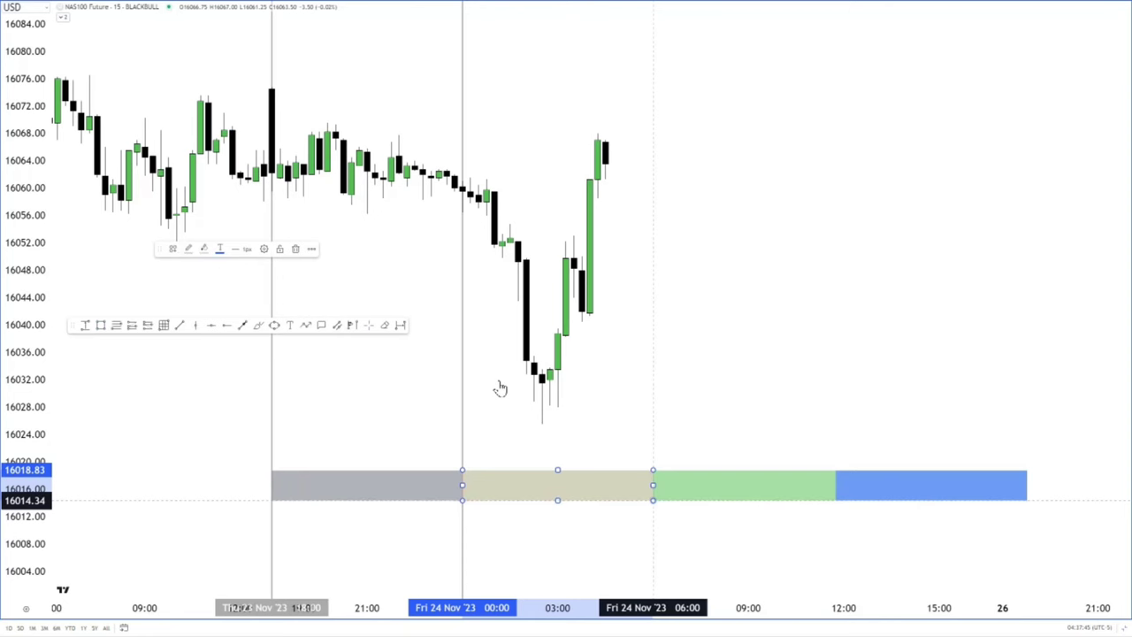
left_click(205, 249)
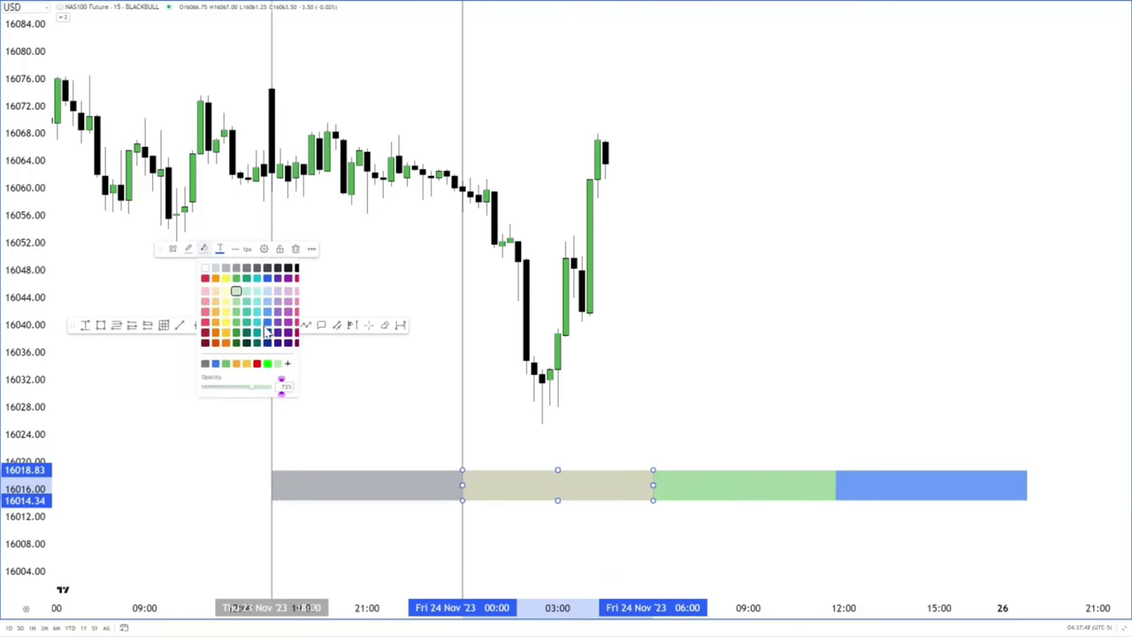
left_click(270, 336)
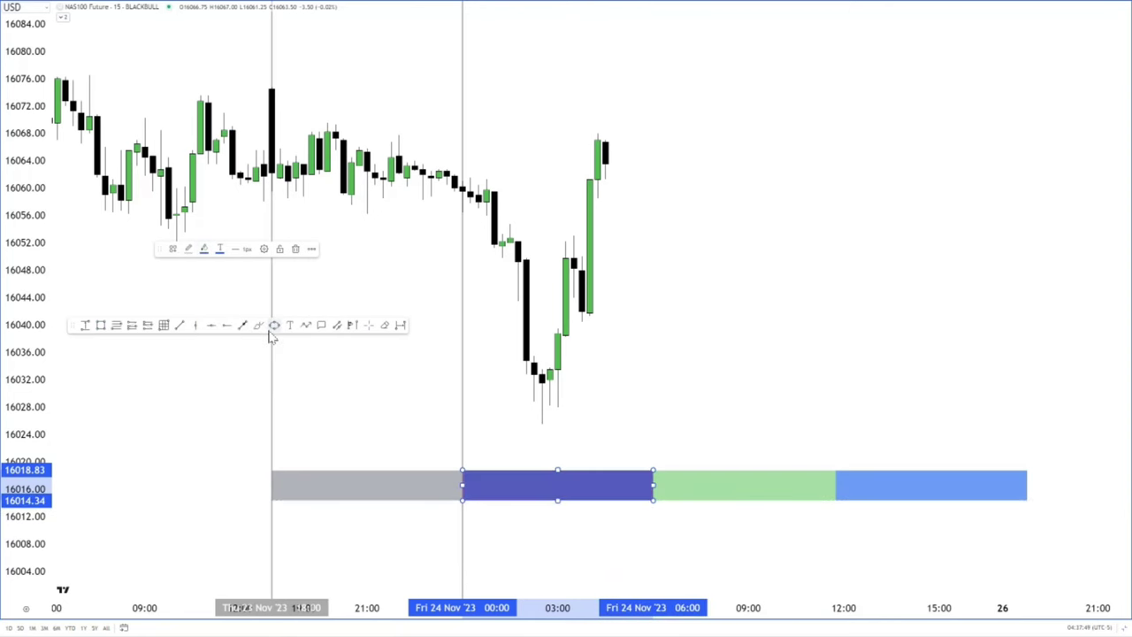
Label the dark blue rectangle LONDON in white text at font size 14.
left_click(263, 249)
left_click(551, 291)
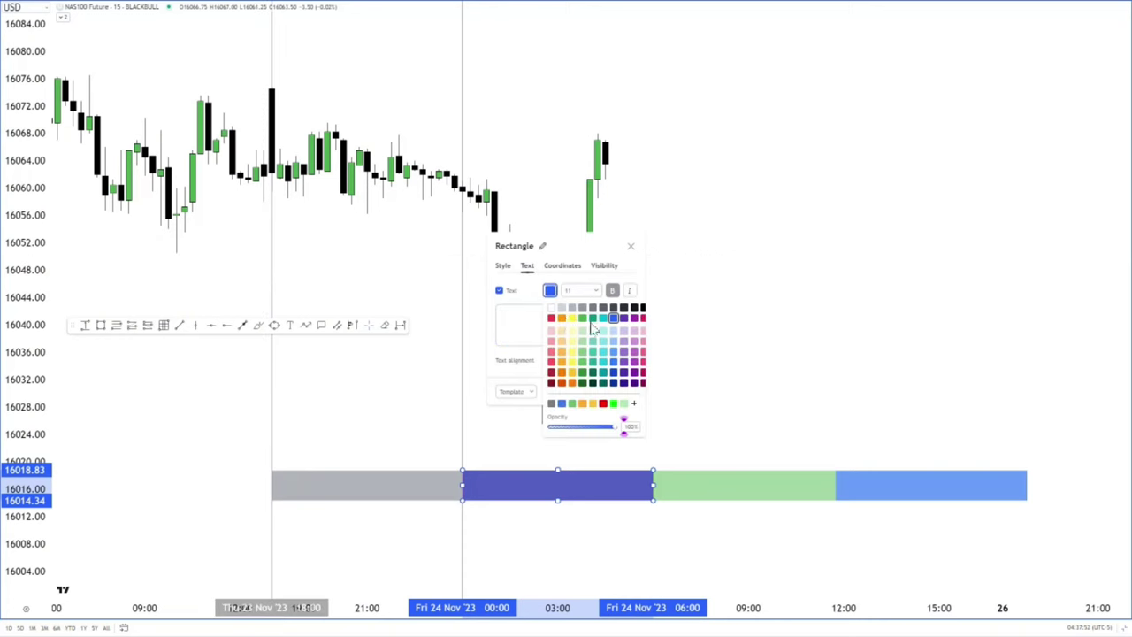
left_click(551, 307)
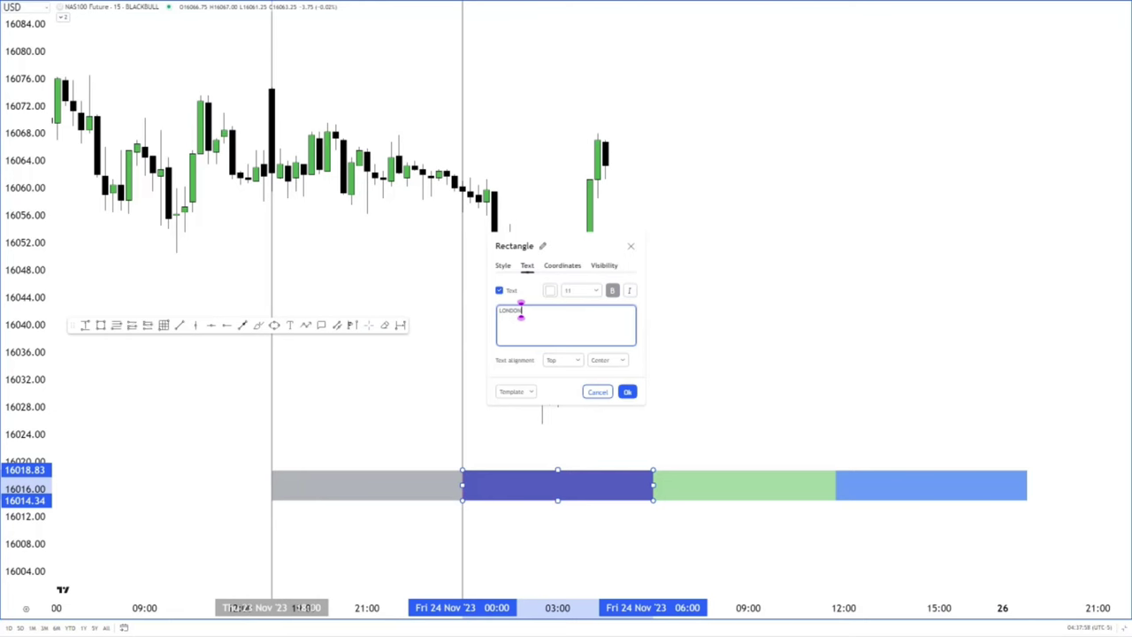
left_click(583, 291)
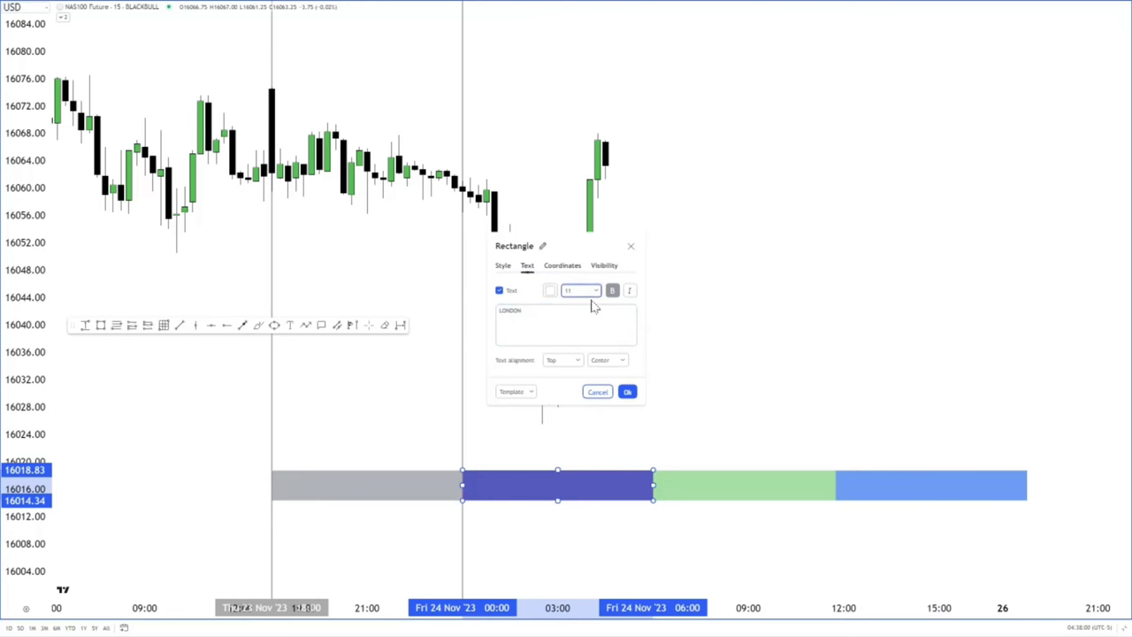
left_click(598, 299)
left_click(587, 386)
left_click(586, 295)
left_click(582, 384)
left_click(550, 292)
left_click(552, 444)
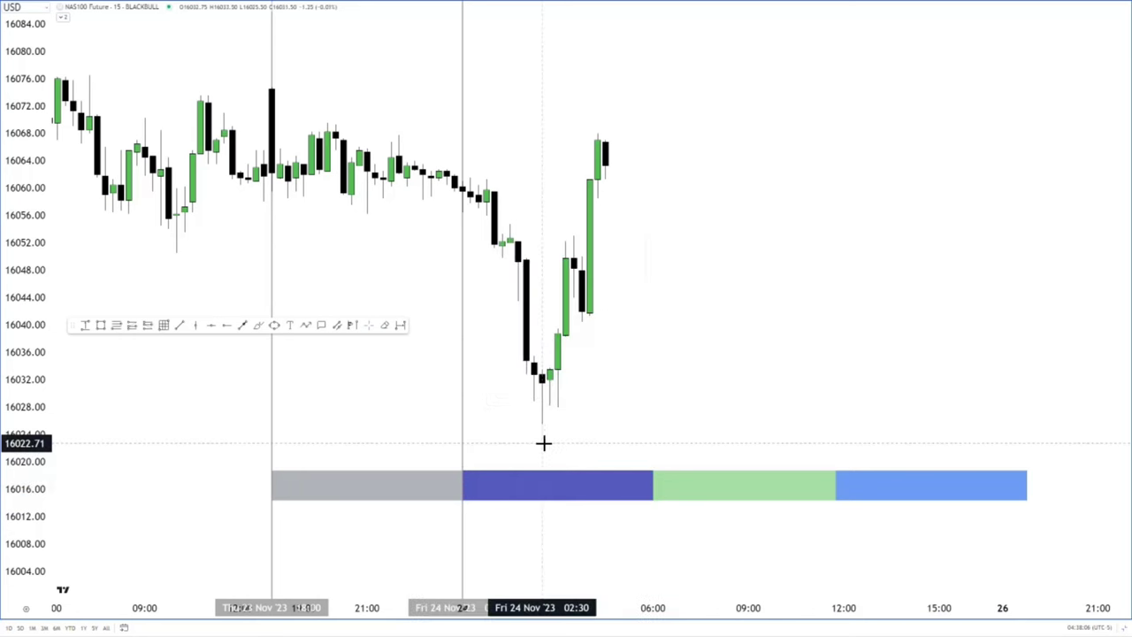
Align the LONDON text inside its rectangle and set its font size to 20.
left_click(557, 479)
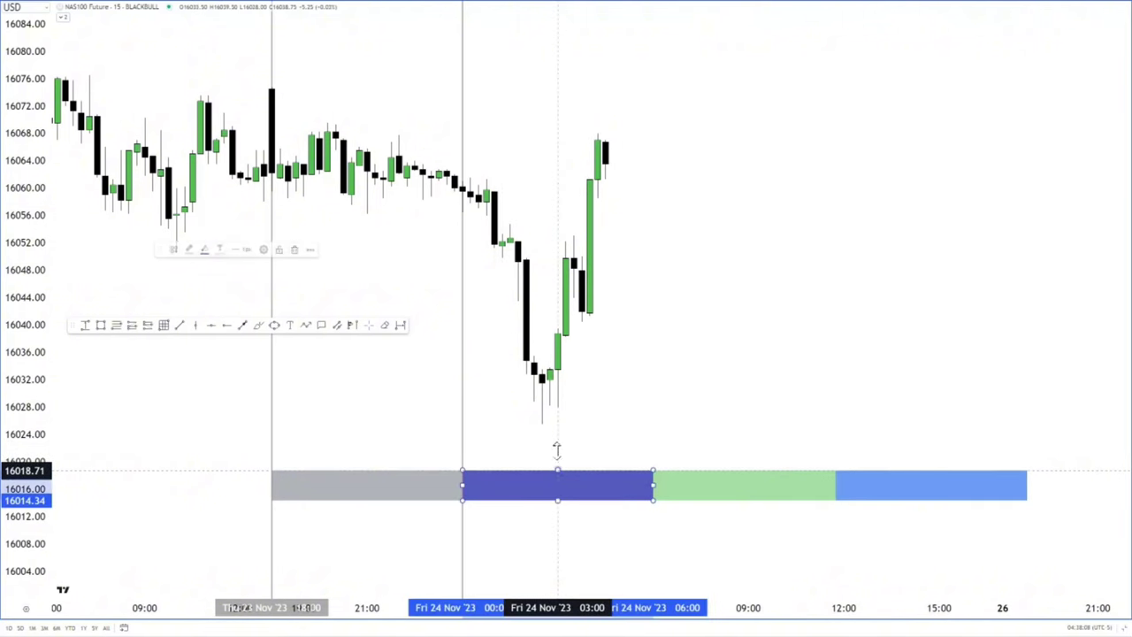
left_click(263, 249)
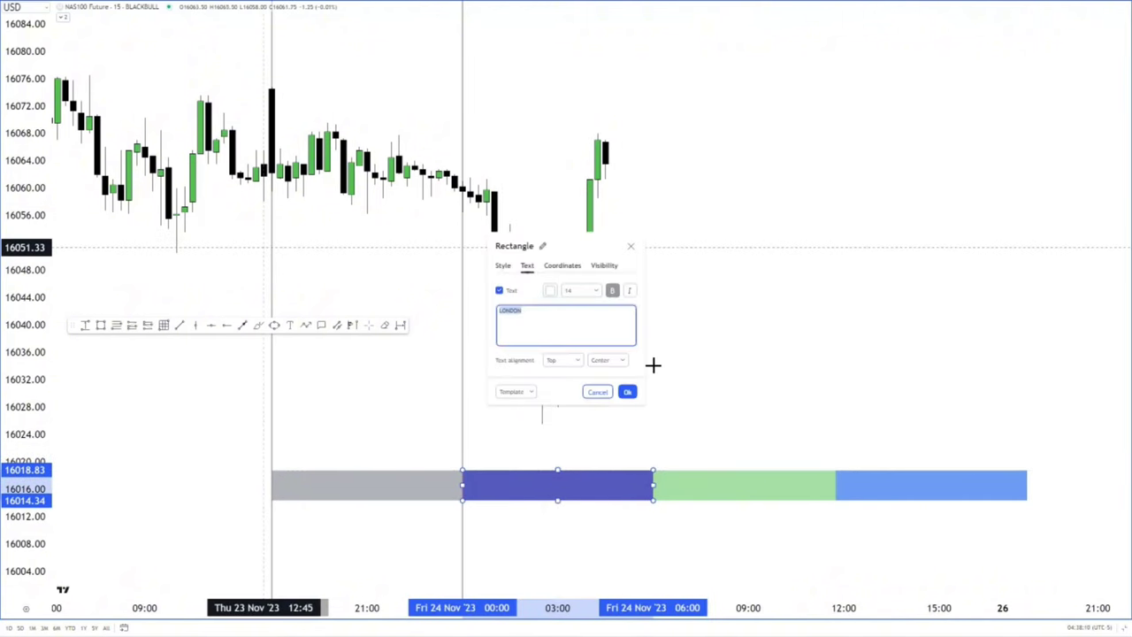
left_click(619, 362)
left_click(559, 372)
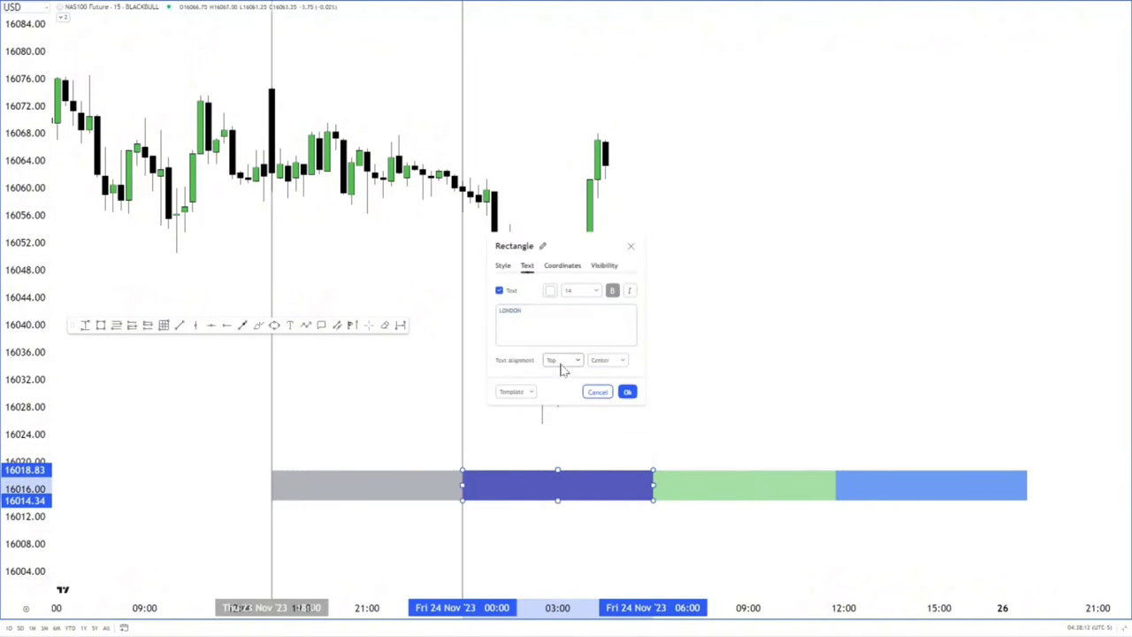
left_click(562, 364)
left_click(565, 390)
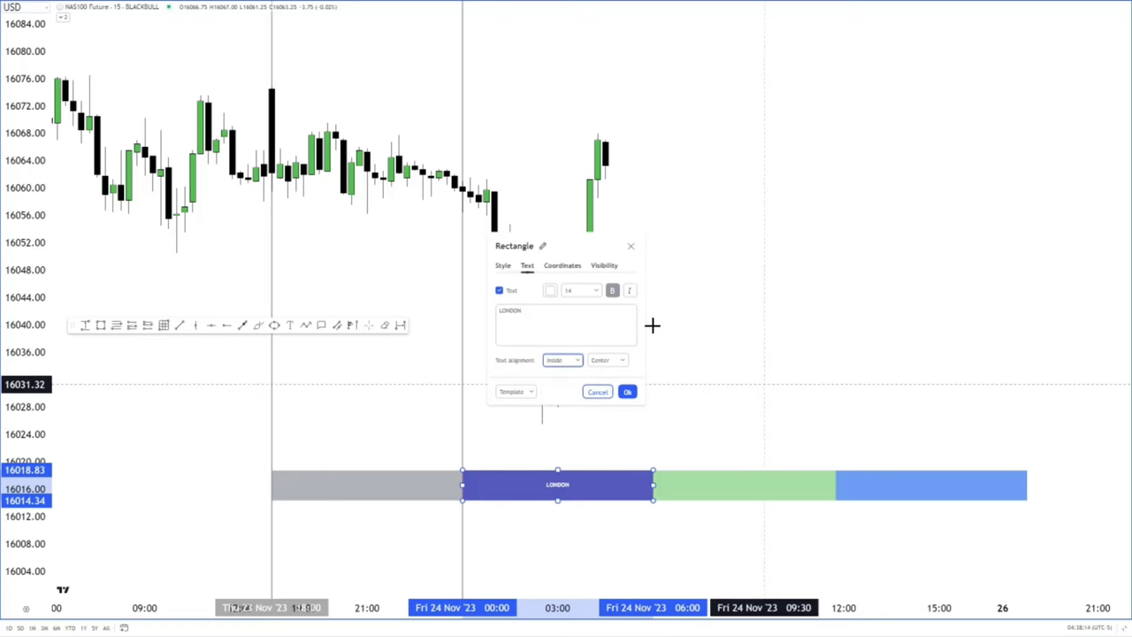
left_click(598, 293)
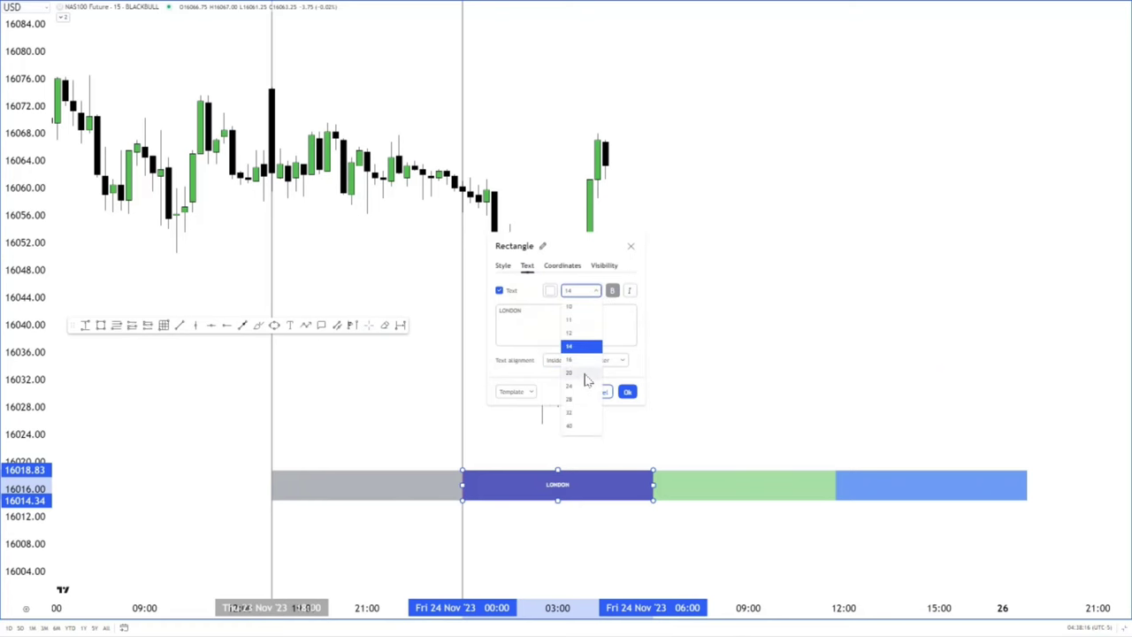
left_click(586, 375)
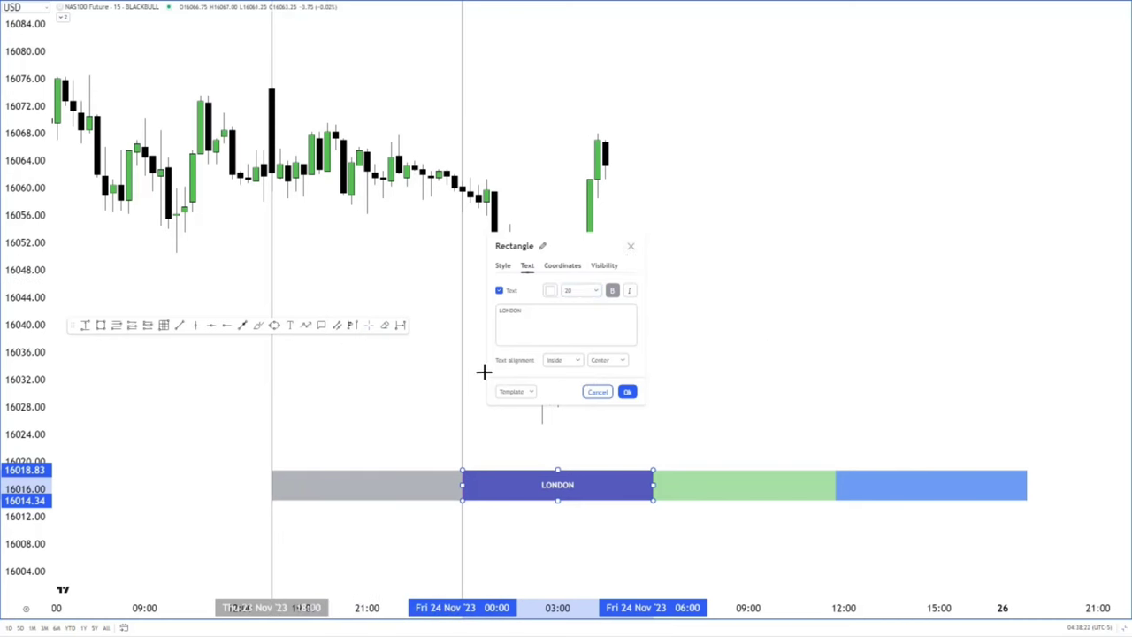
Draw a rectangle around the candles from Thu 23 Nov 18:00 to Fri 24 Nov 00:00, spanning 16074.75 to 16056.50, and label it Asia Q1.
left_click(100, 325)
left_click_drag(291, 198, 465, 216)
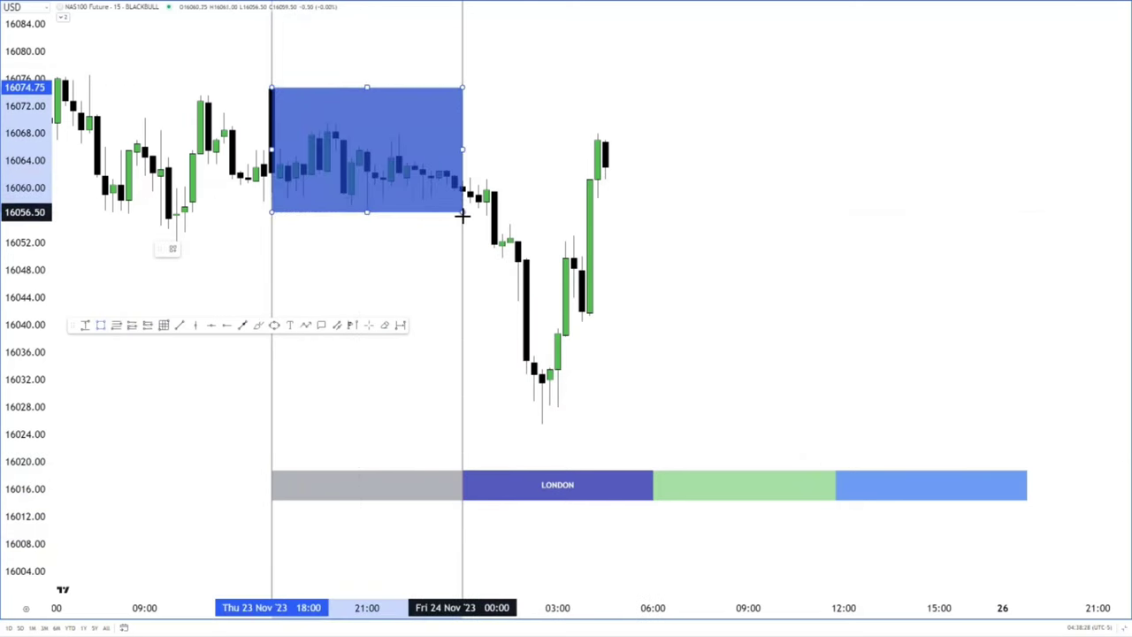
left_click(266, 250)
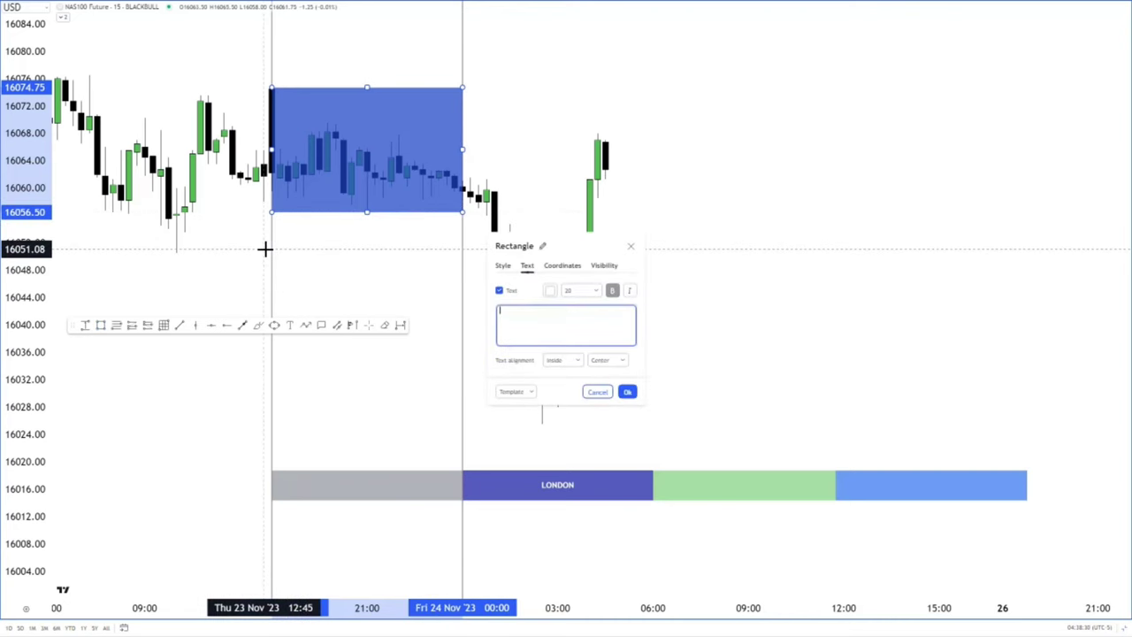
type("Asia Range")
key("BackSpace")
key("BackSpace")
key("BackSpace")
key("BackSpace")
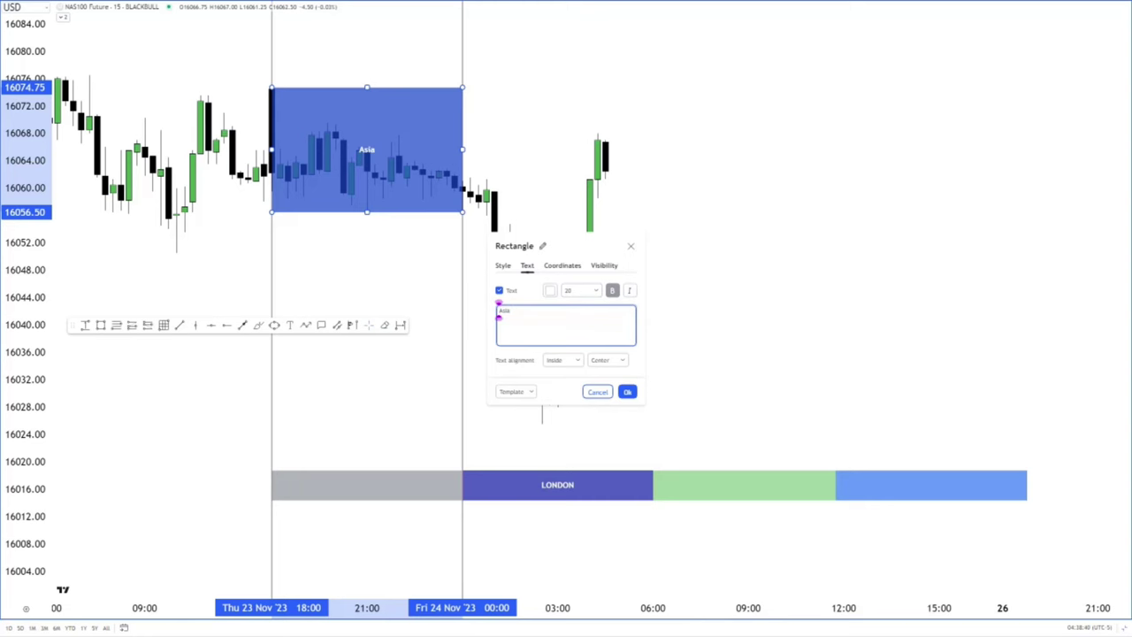
type("1")
left_click(627, 391)
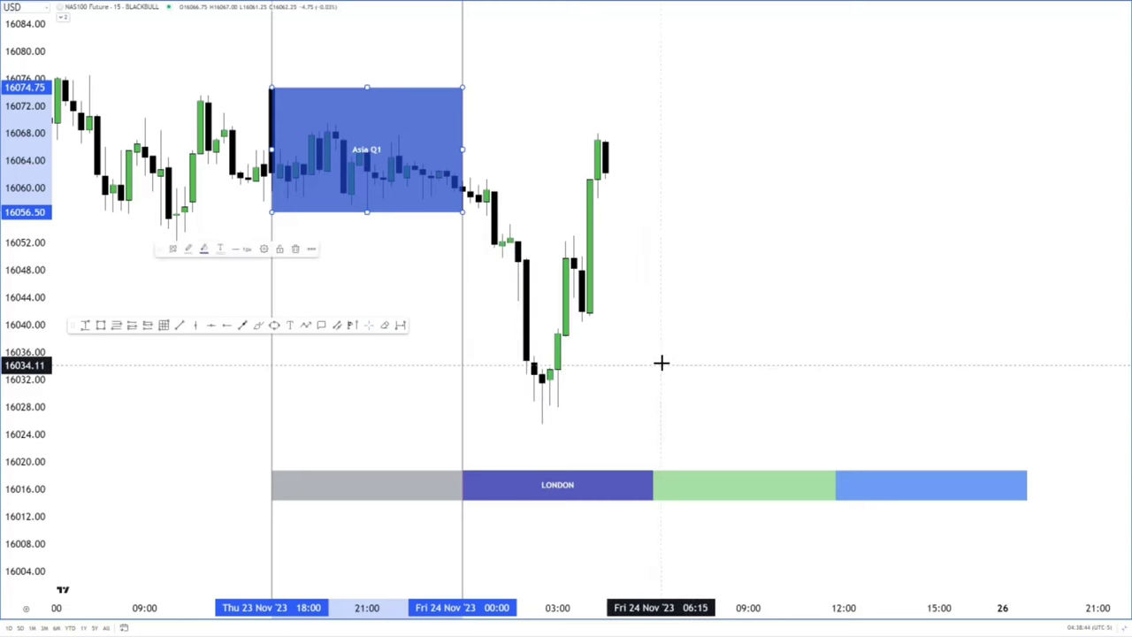
left_click(662, 363)
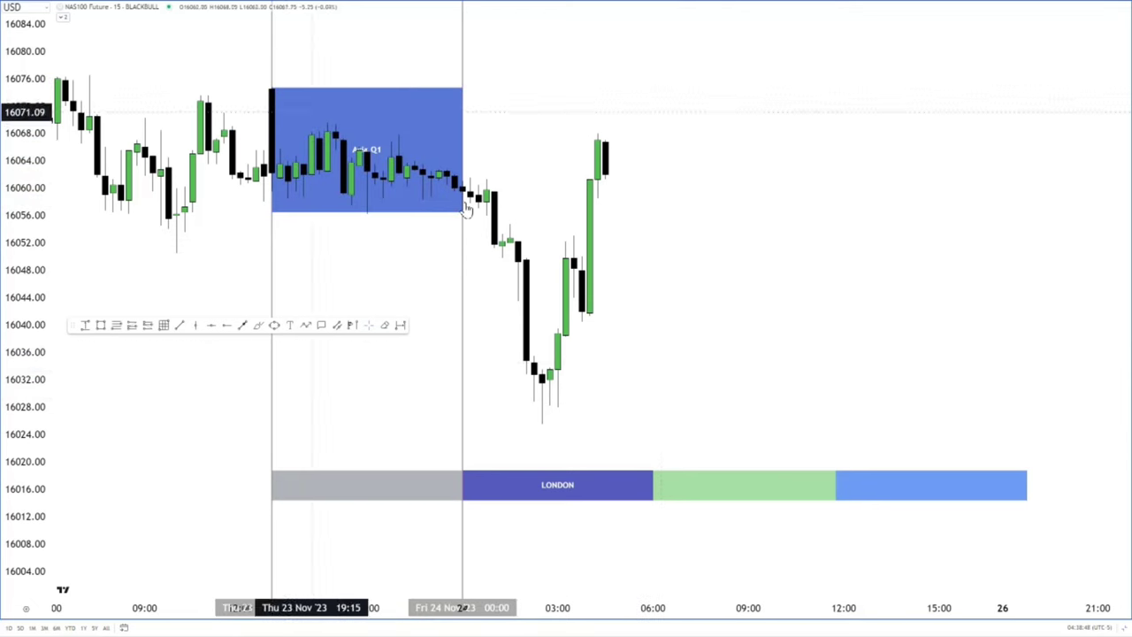
Draw a Fib Retracement from the Asia Q1 range's high at 16074.75 to its low at 16056.25.
mouse_move(582, 2)
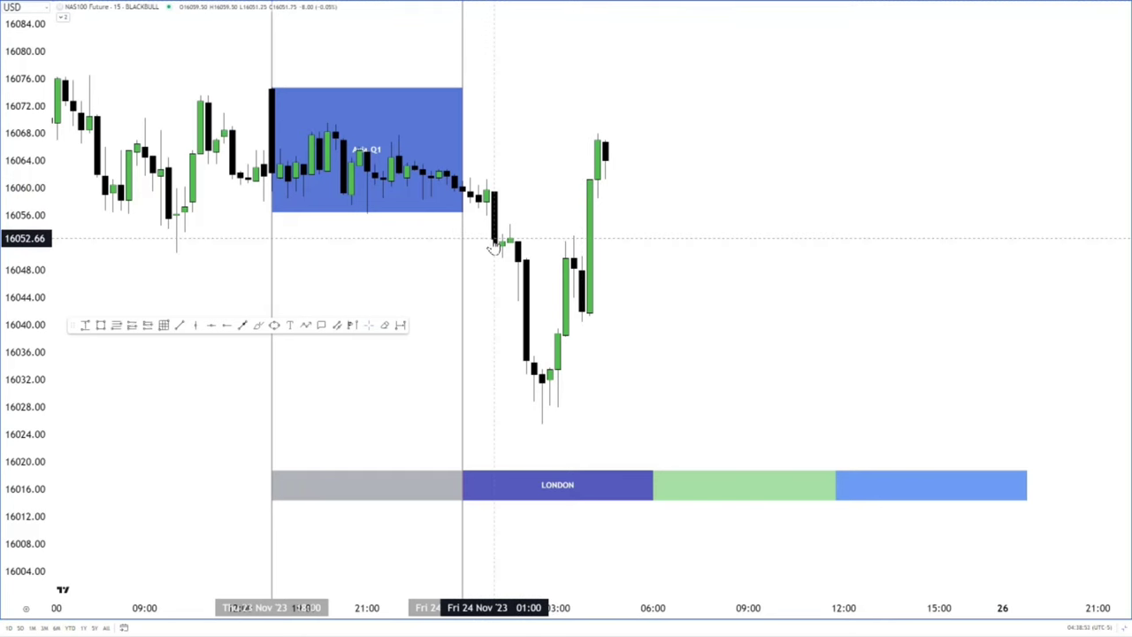
left_click(117, 324)
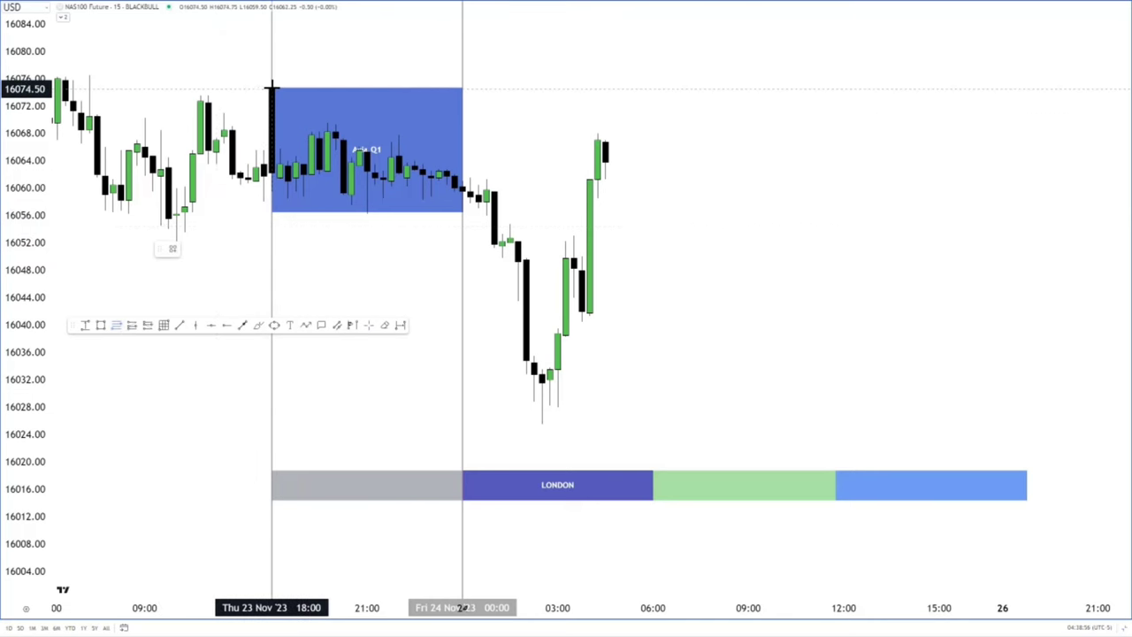
left_click(272, 86)
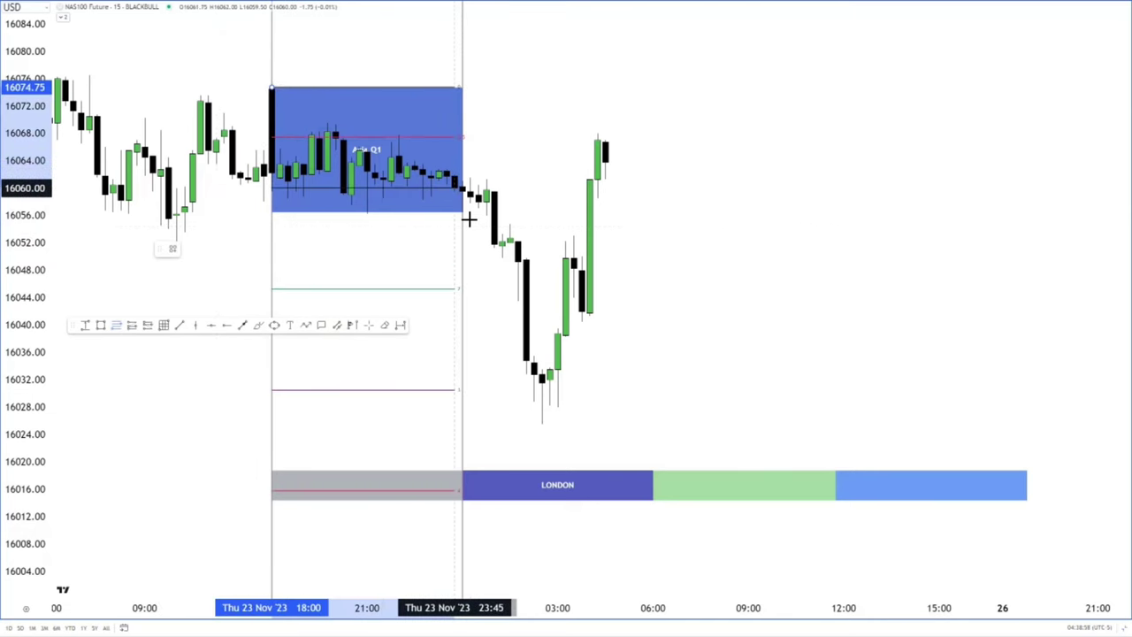
left_click(363, 212)
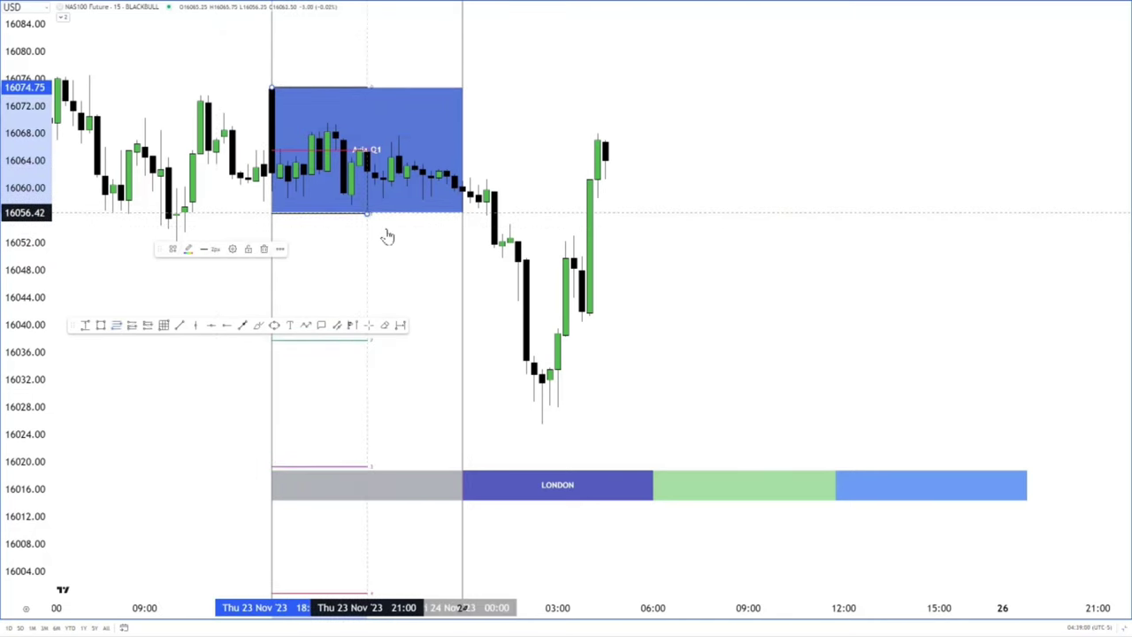
Set the Fib Retracement's line thickness to 3px and its level label font size to 20.
left_click(215, 251)
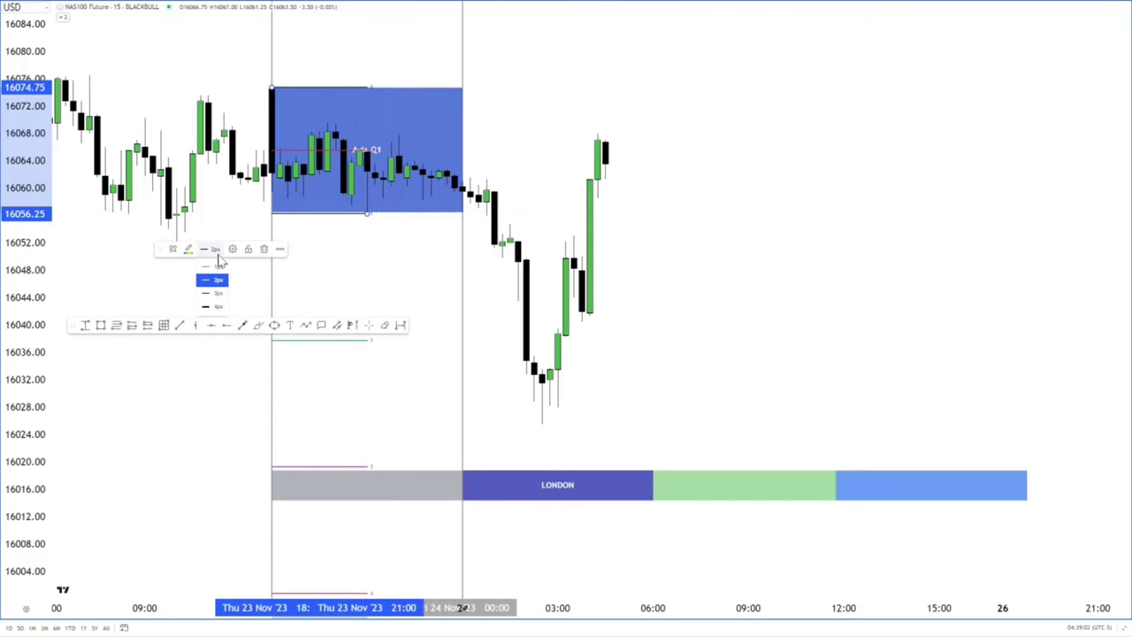
left_click(217, 294)
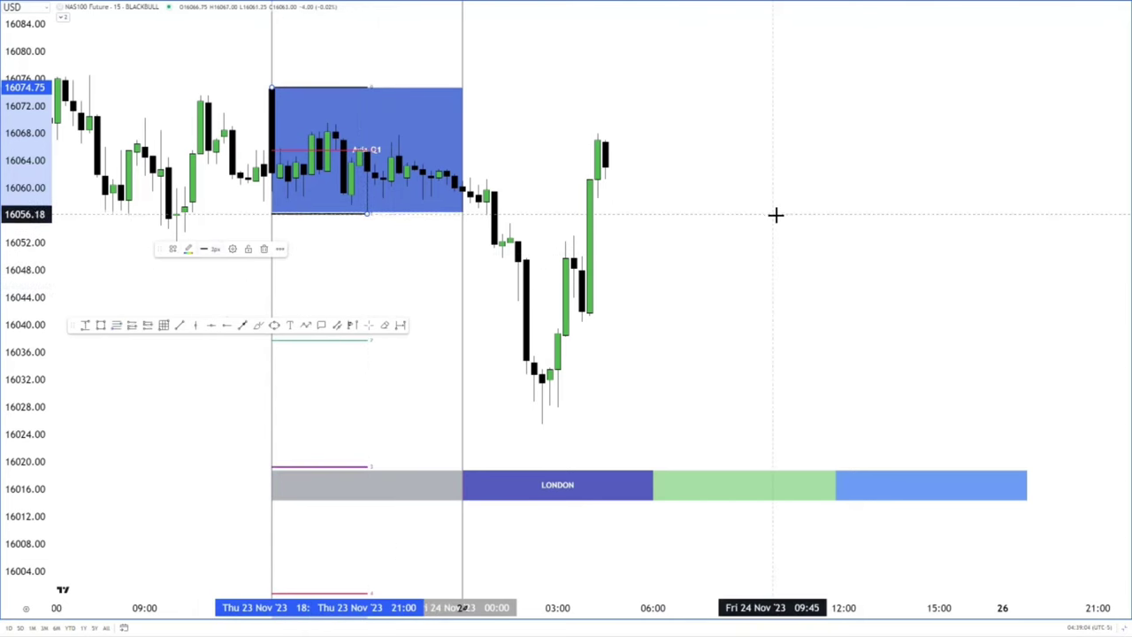
left_click(233, 249)
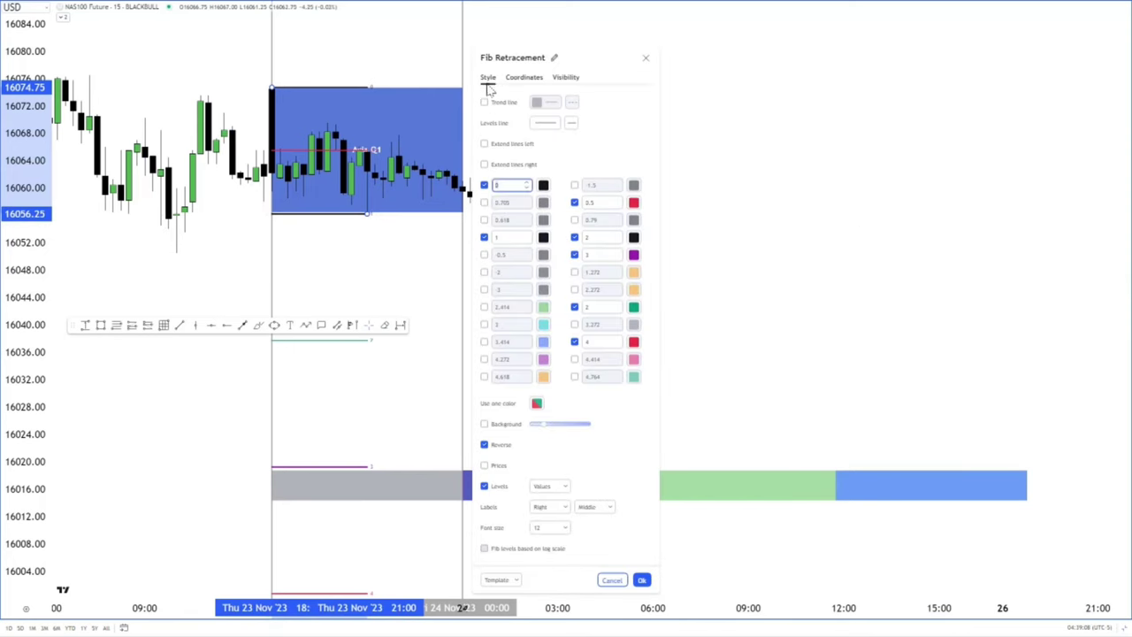
left_click(568, 533)
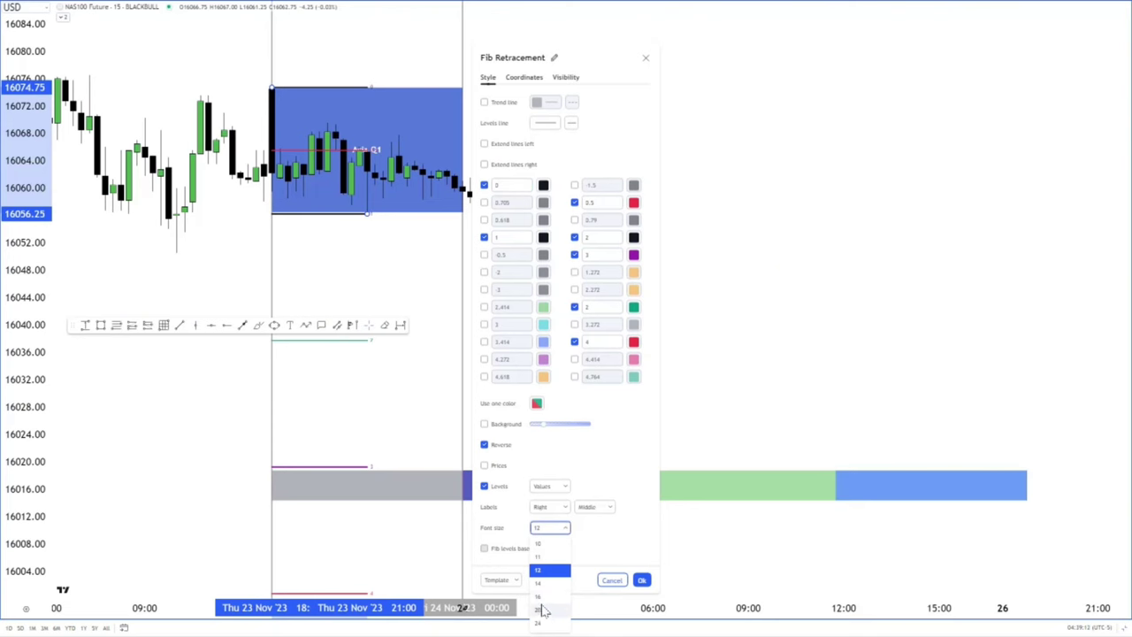
left_click(538, 608)
left_click(641, 580)
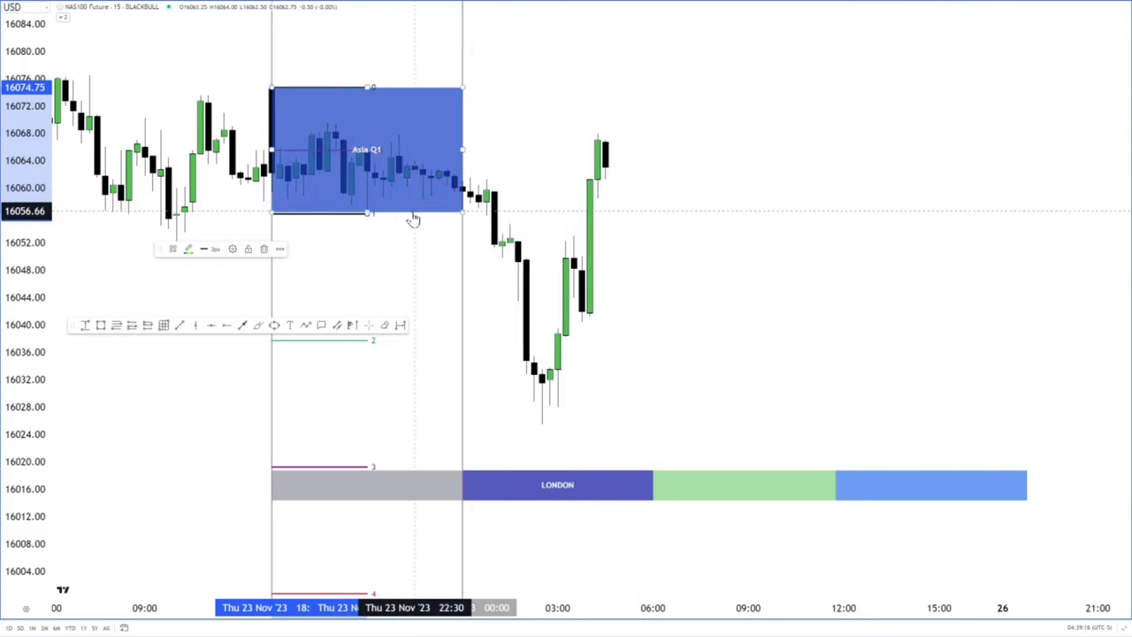
Duplicate the Asia Q1 rectangle and place the copy directly beneath it, between Fib levels 1 and 2.
key("ctrl+v")
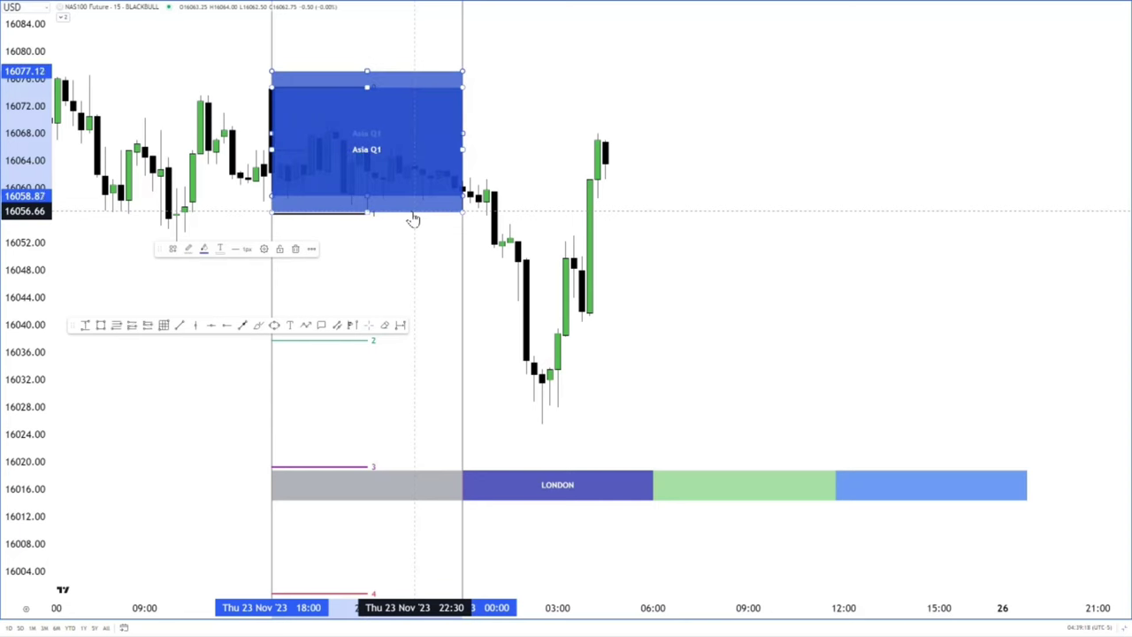
left_click_drag(413, 219, 409, 187)
left_click_drag(405, 80, 403, 215)
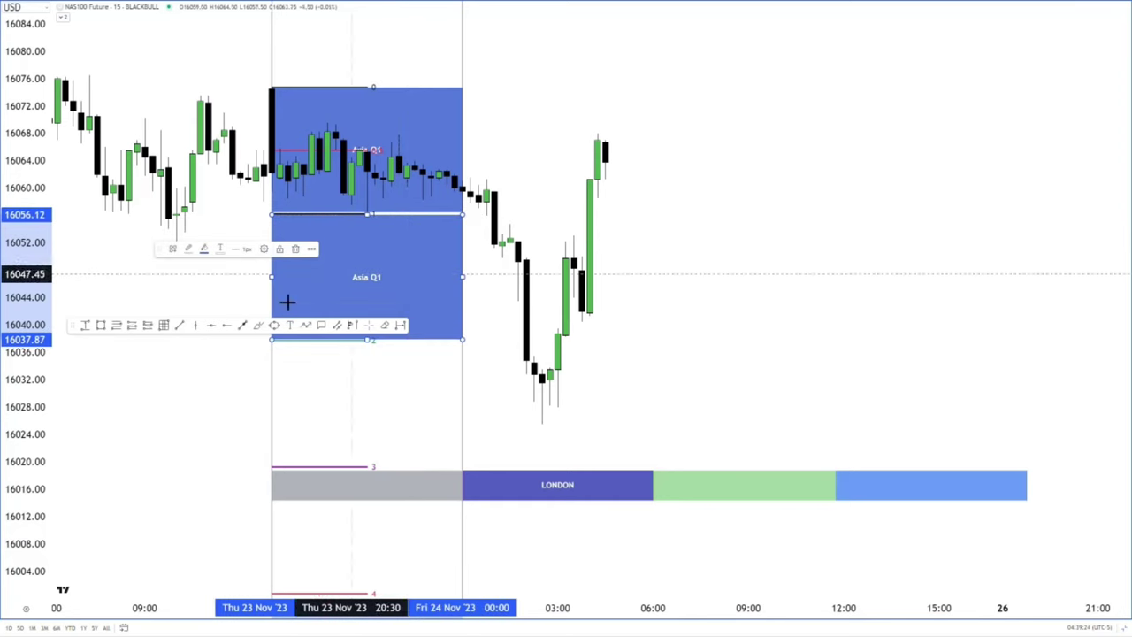
Label the rectangle beneath Asia Q1 as SD 1 and lower its fill opacity to 49%.
double_click(269, 247)
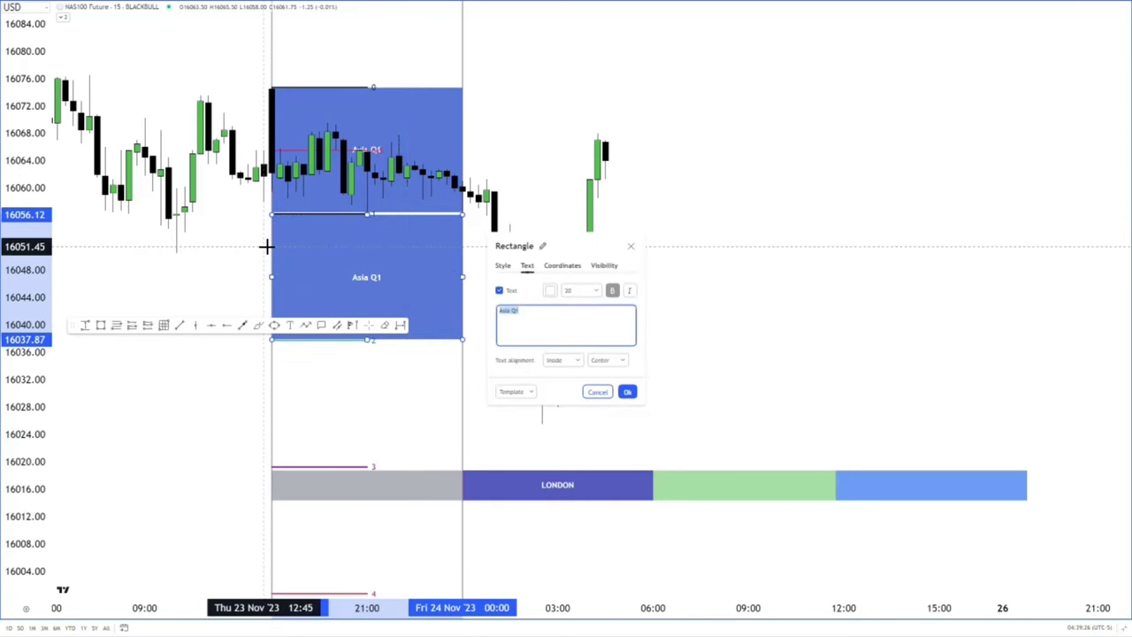
type("SD 1")
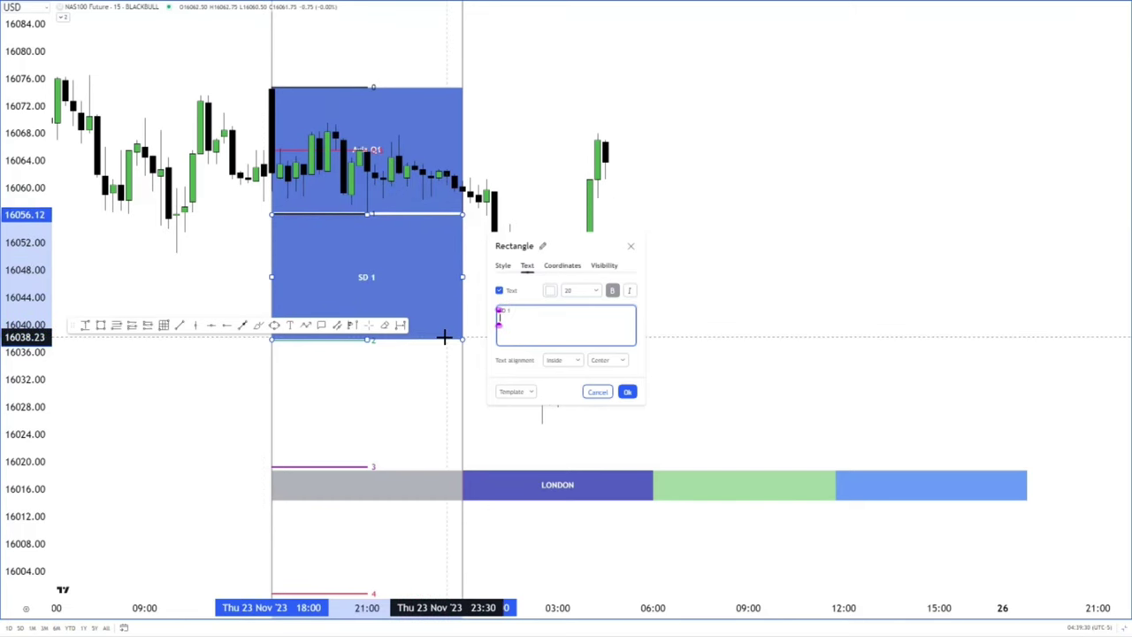
left_click_drag(442, 338, 444, 330)
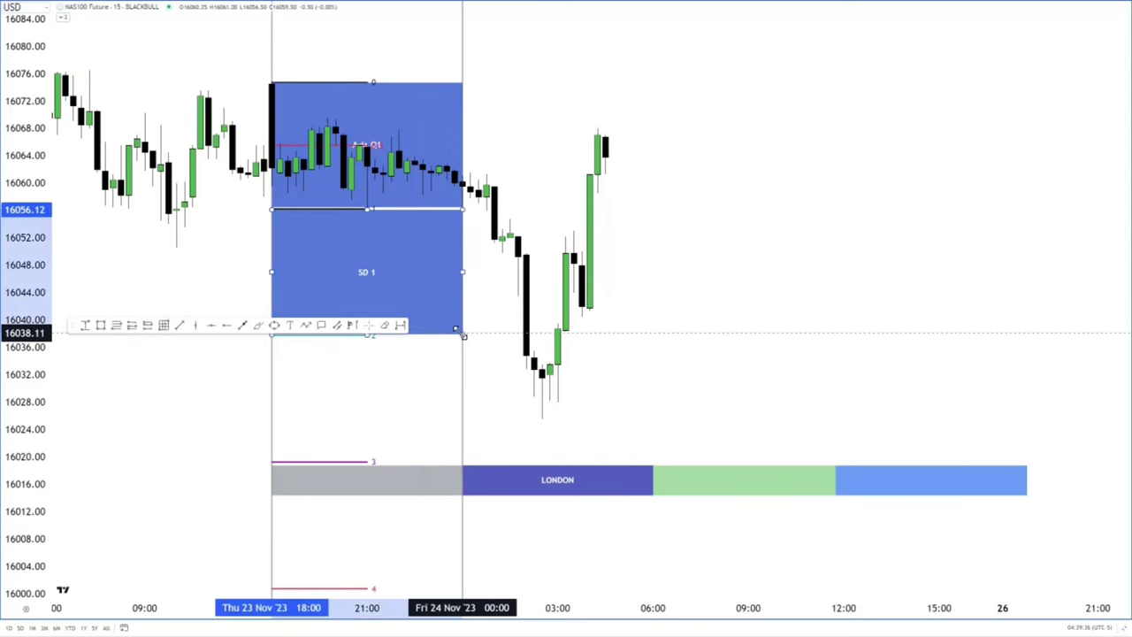
left_click(204, 249)
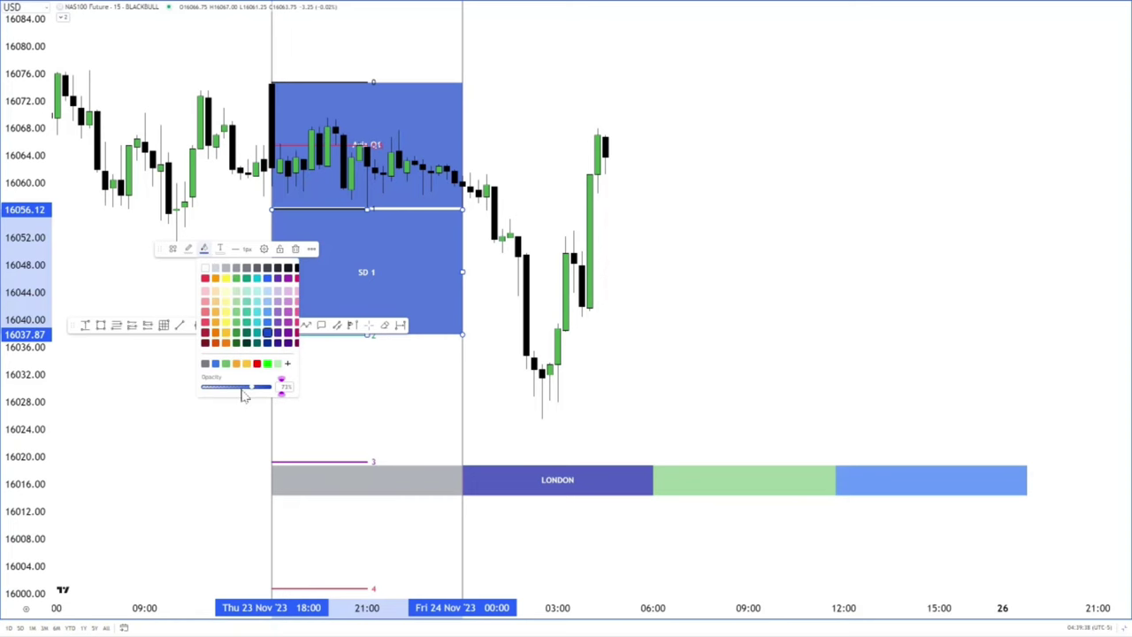
left_click_drag(246, 392, 238, 390)
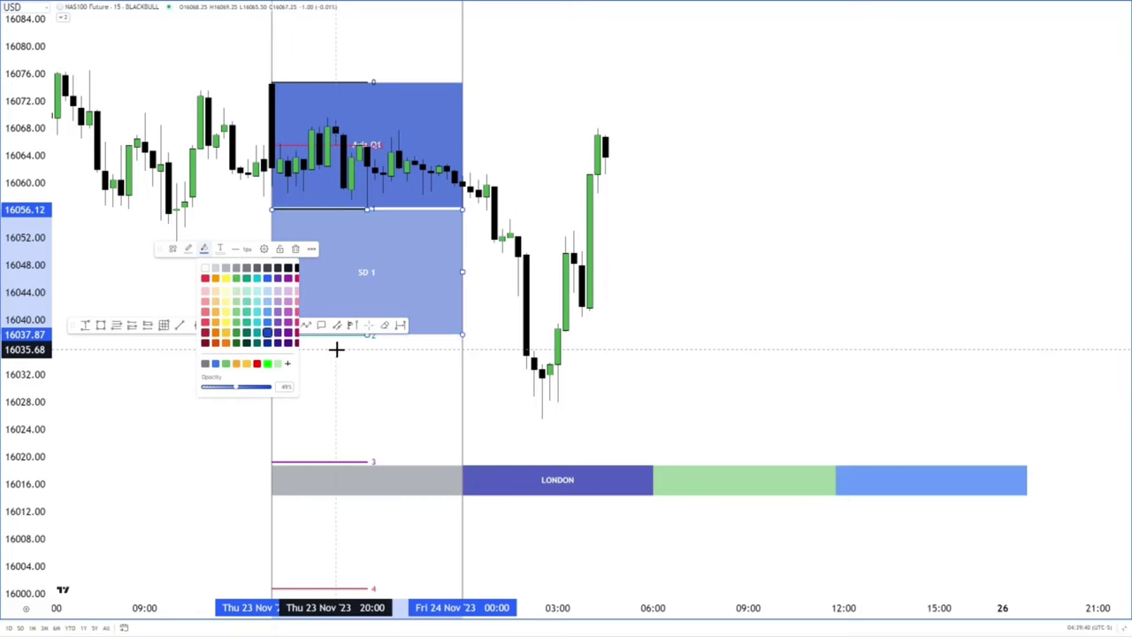
Duplicate the SD 1 rectangle, place the copy directly beneath it down to Fib level 3, and label it SD 2.
key("ctrl+v")
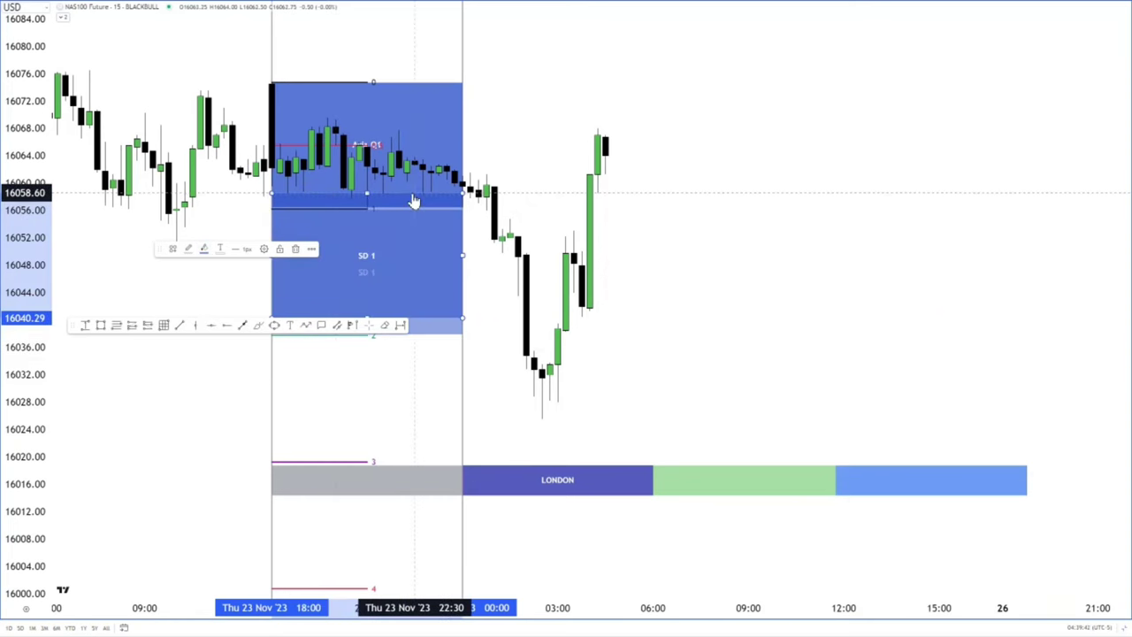
left_click_drag(410, 307, 412, 338)
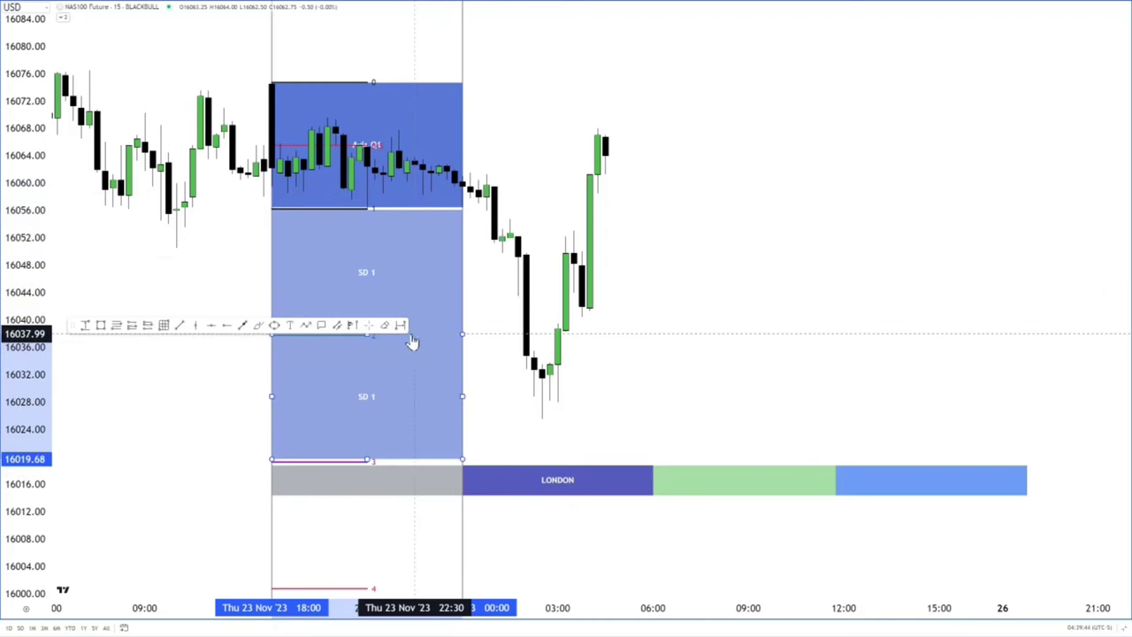
left_click(262, 248)
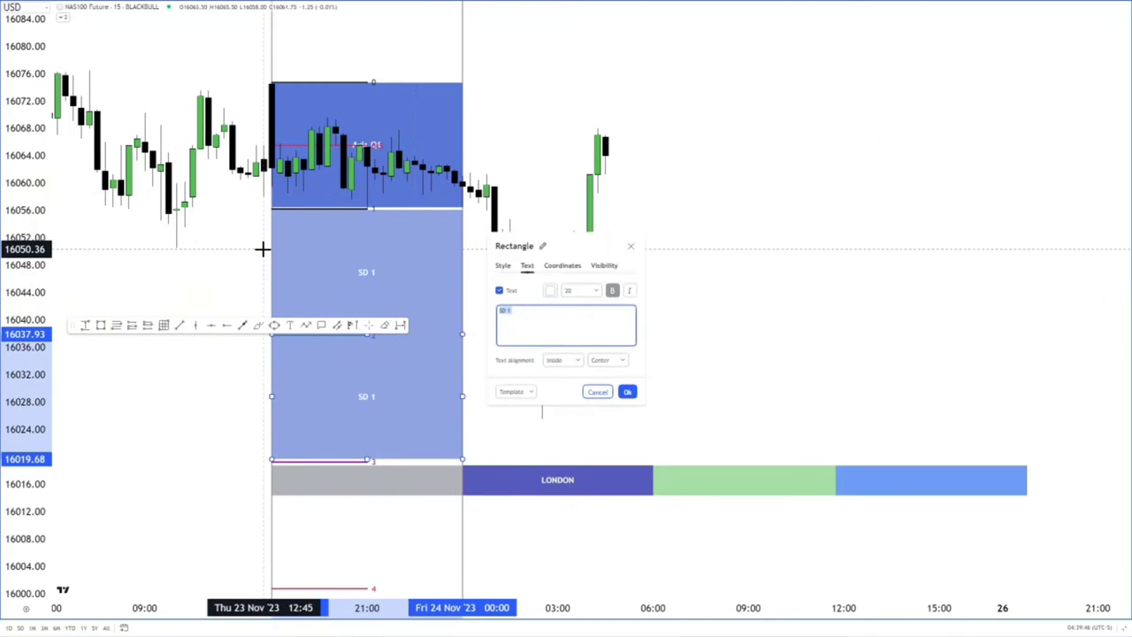
key("BackSpace")
key("BackSpace")
type("2")
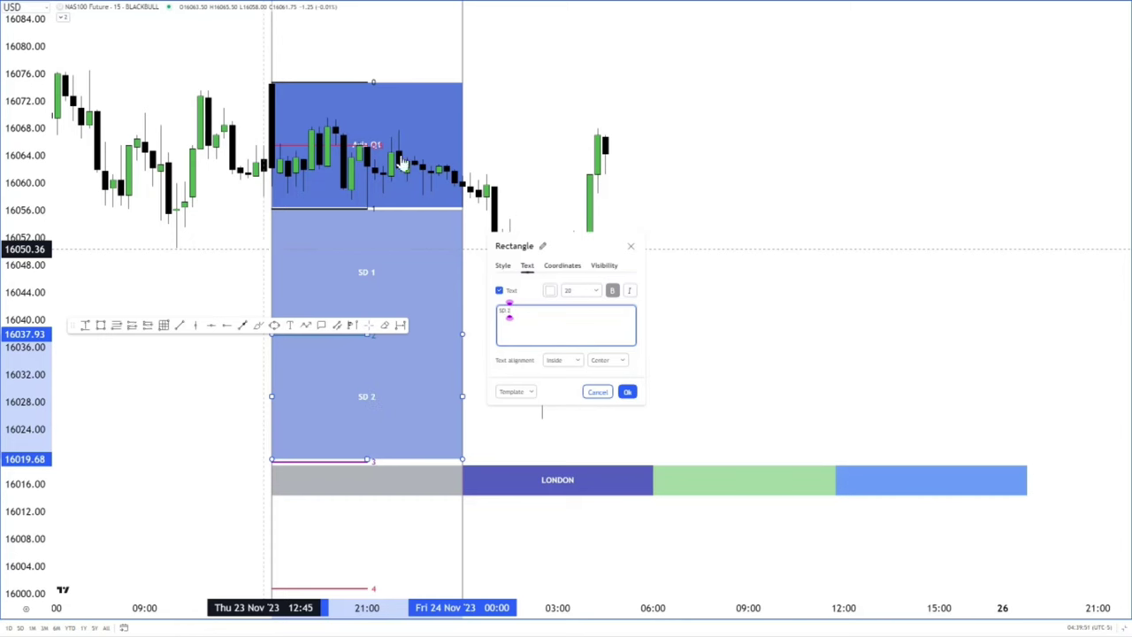
left_click(629, 395)
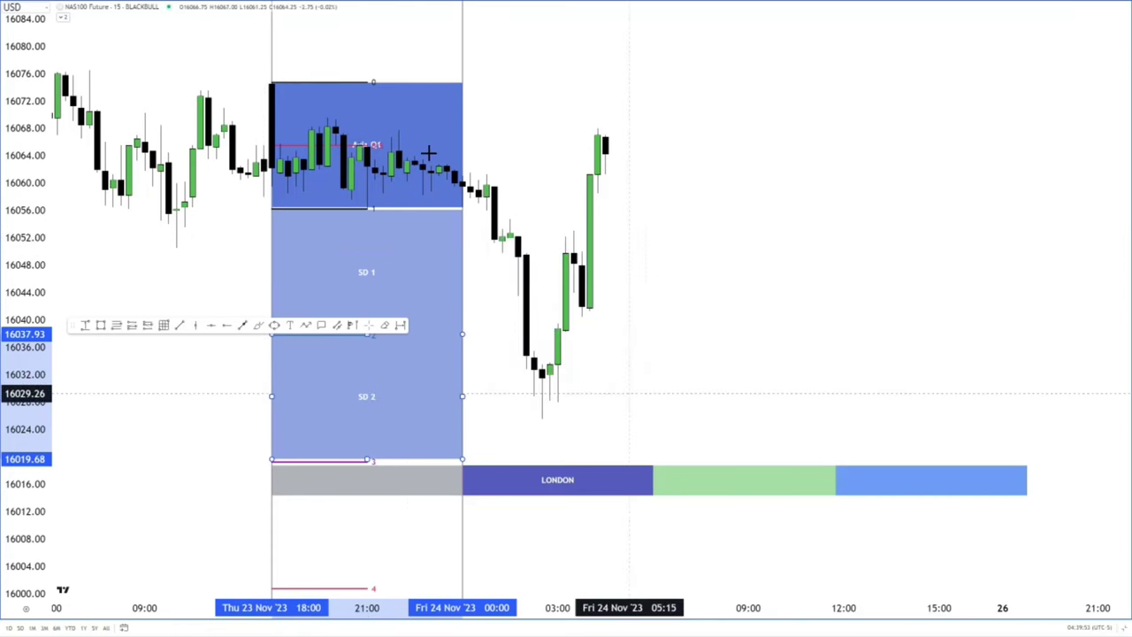
left_click(366, 586)
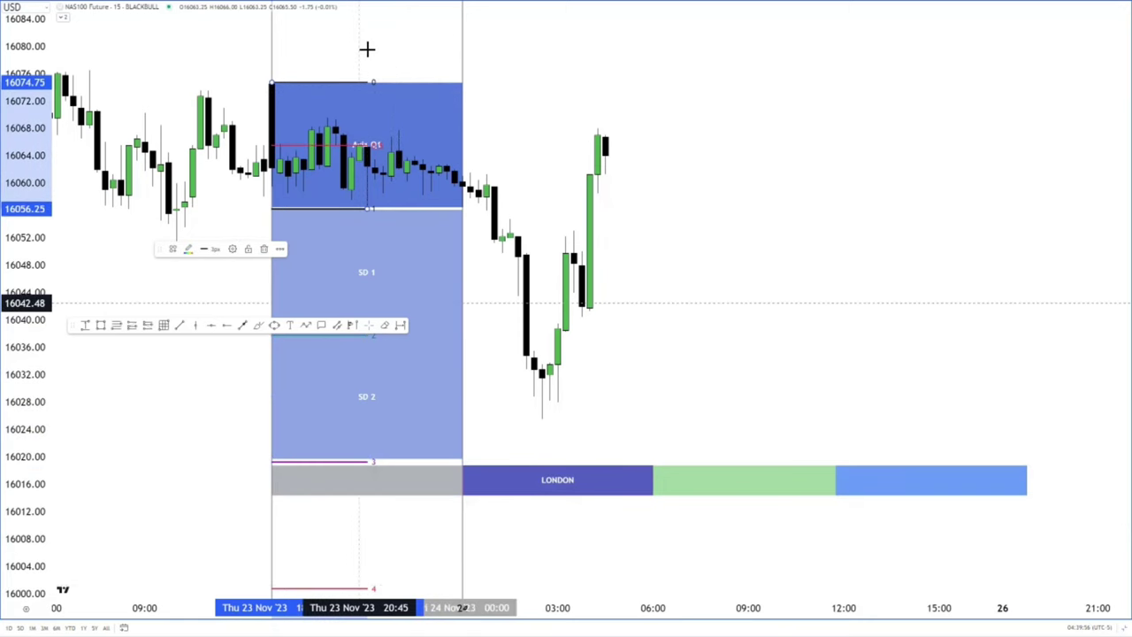
left_click(369, 82)
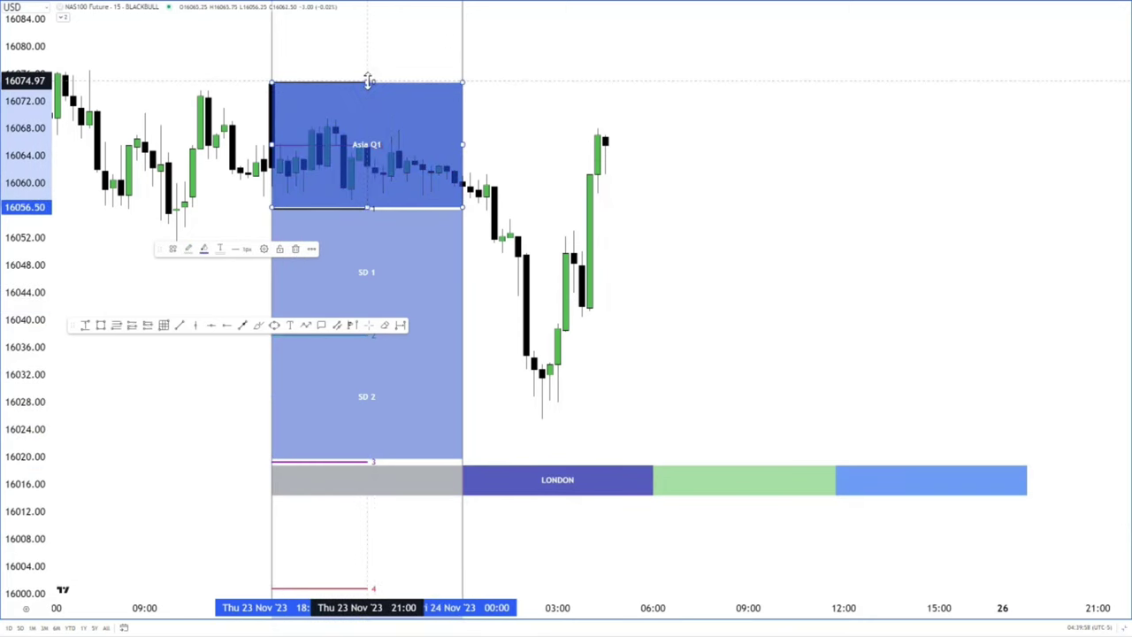
key("Delete")
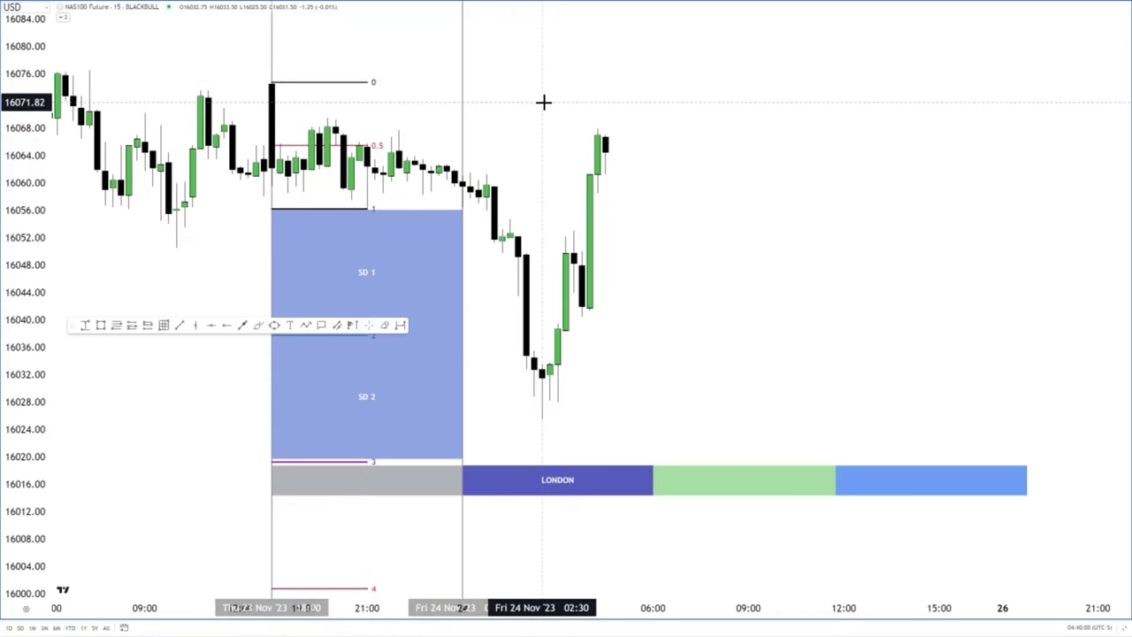
key("ctrl+z")
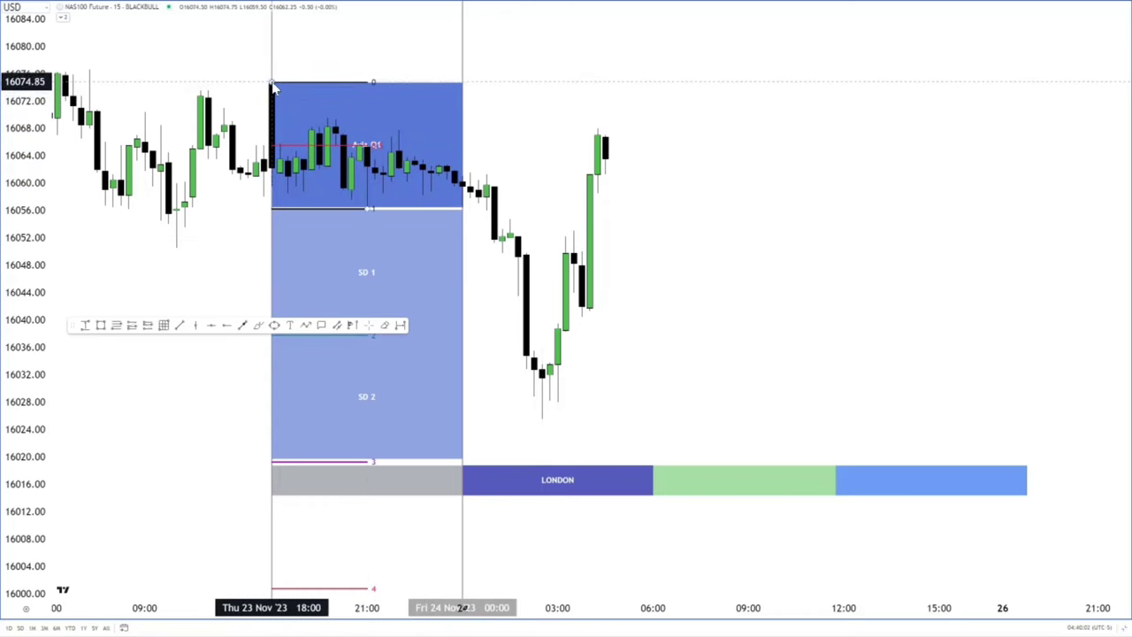
Delete the Fib Retracement, keeping the Asia Q1, SD 1 and SD 2 rectangles.
left_click_drag(271, 84, 232, 76)
key("Delete")
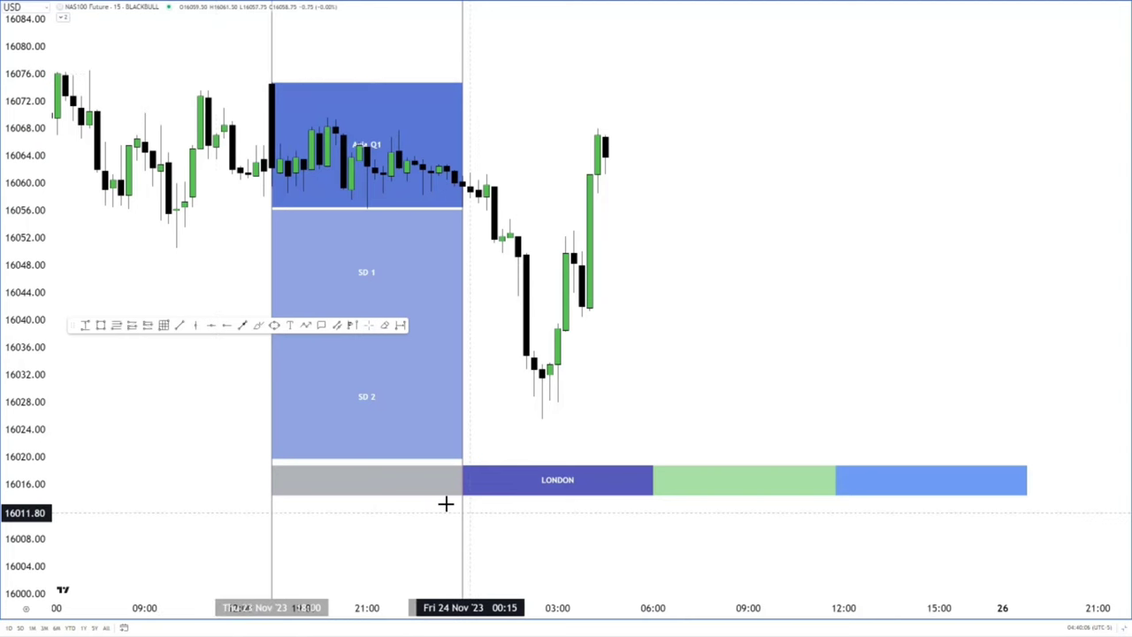
Lower the SD 2 rectangle's fill opacity to 28%.
left_click(392, 461)
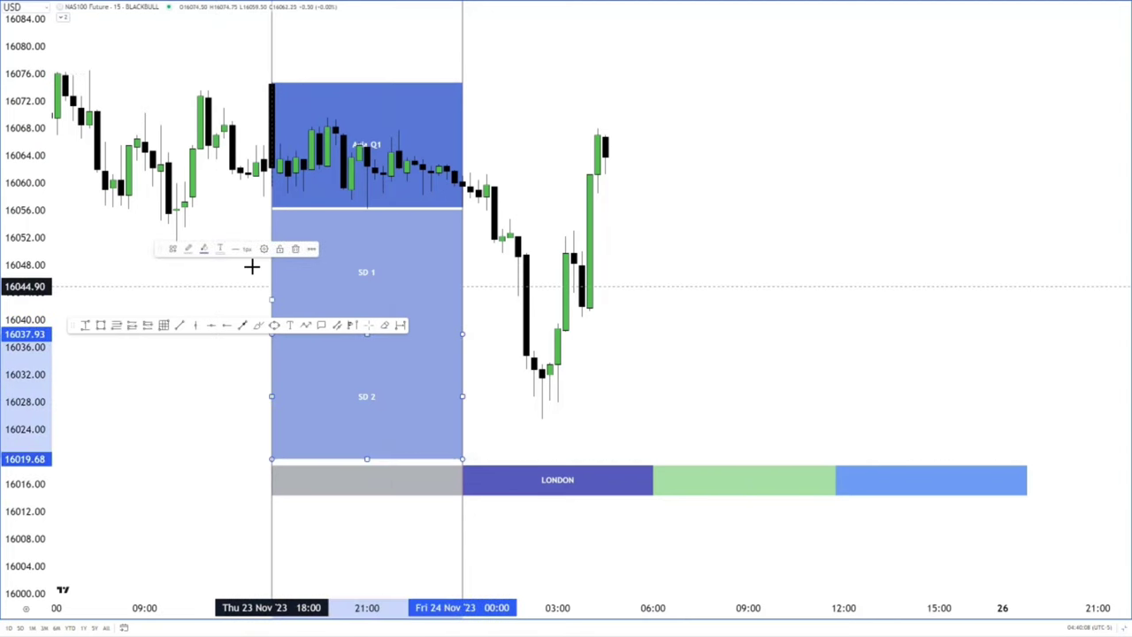
left_click(204, 250)
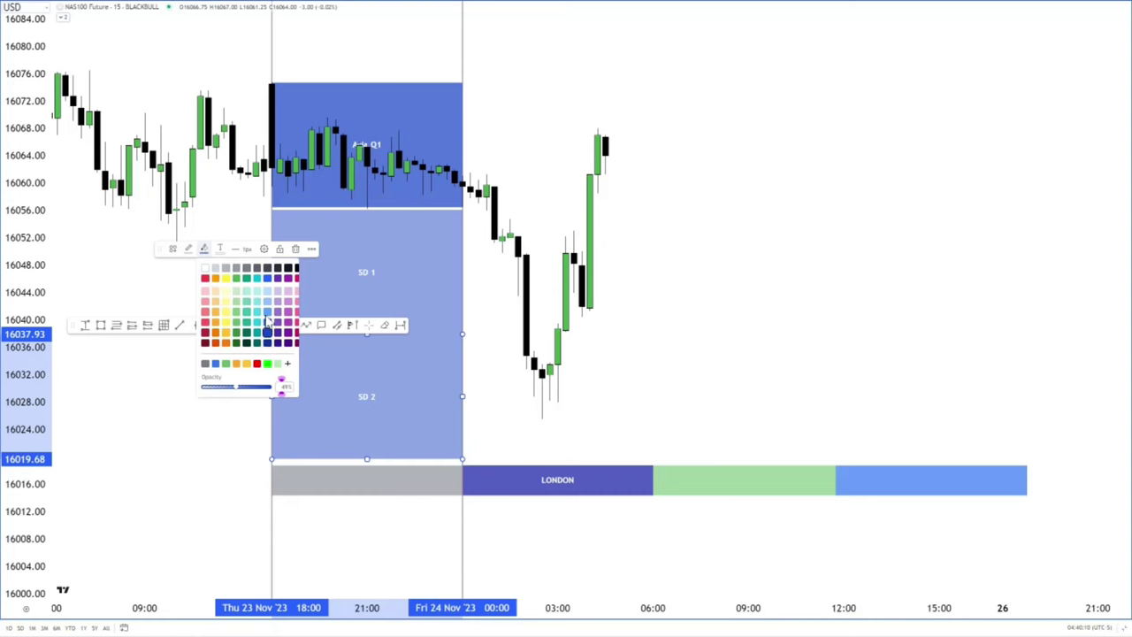
left_click(223, 389)
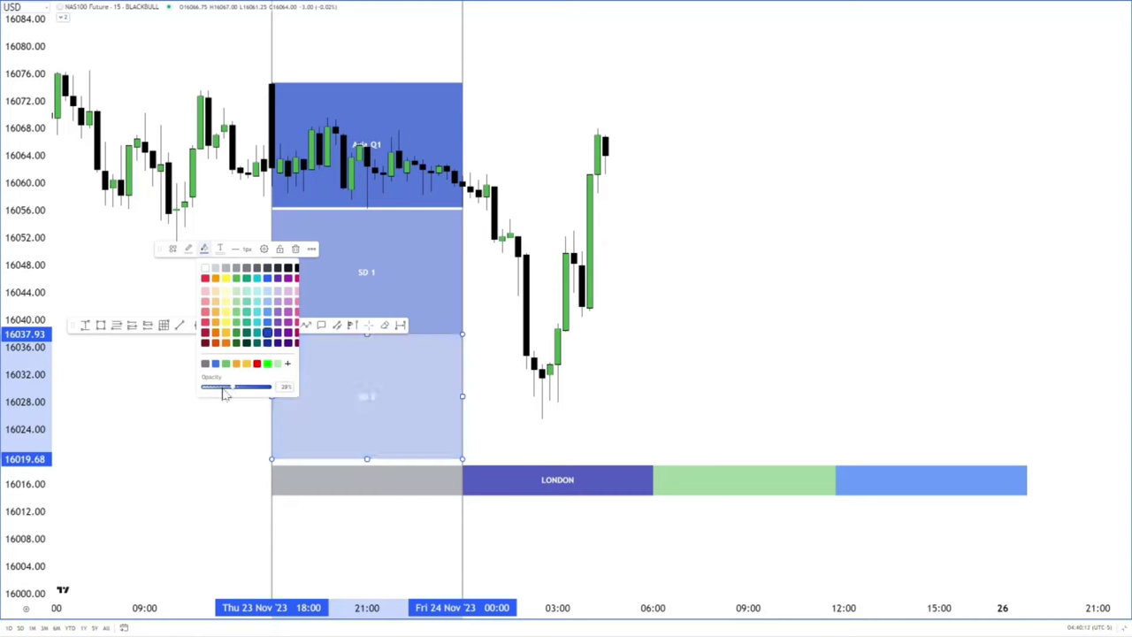
left_click(750, 257)
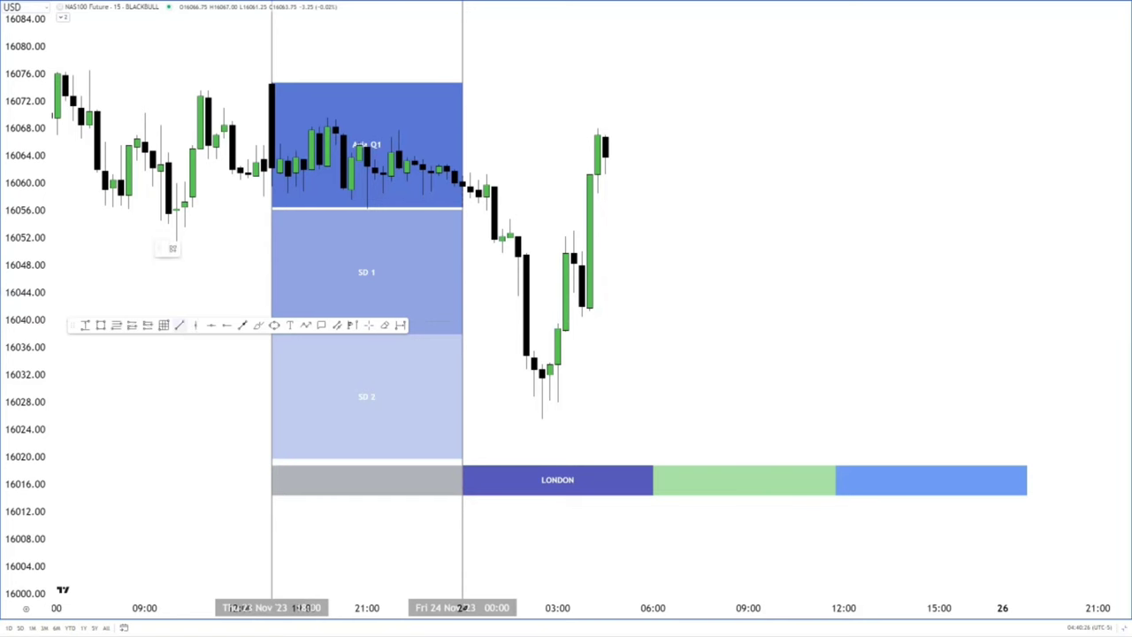
Draw a horizontal trend line at 16059.50 from Fri 24 Nov 00:00 to 11:00, labelled NEW Day Open in a larger font size.
left_click(466, 186)
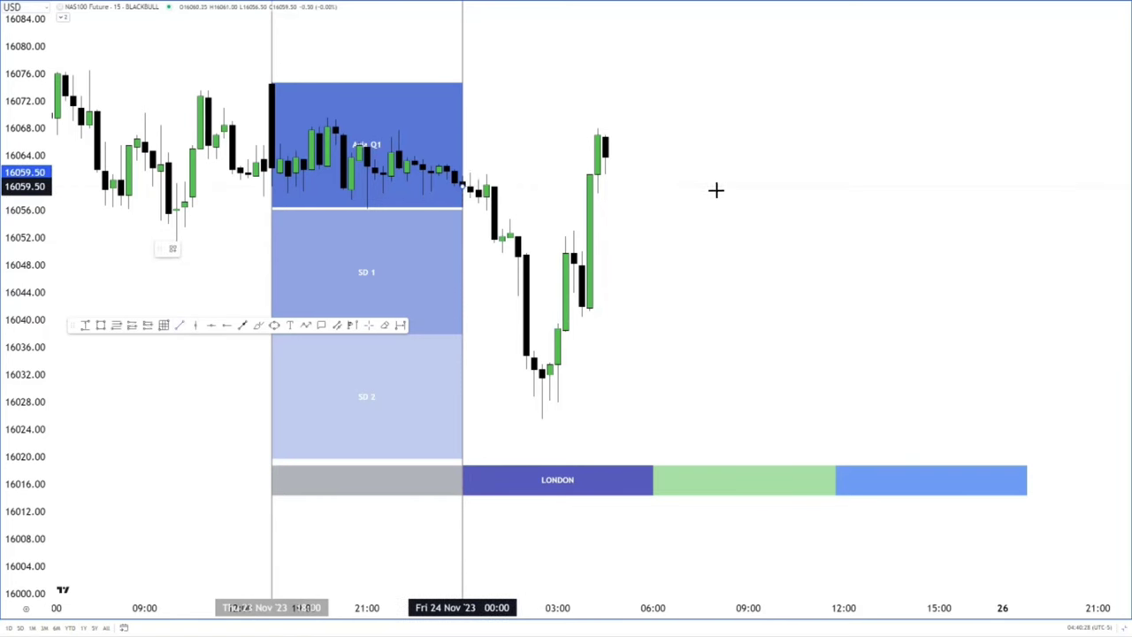
left_click(811, 186)
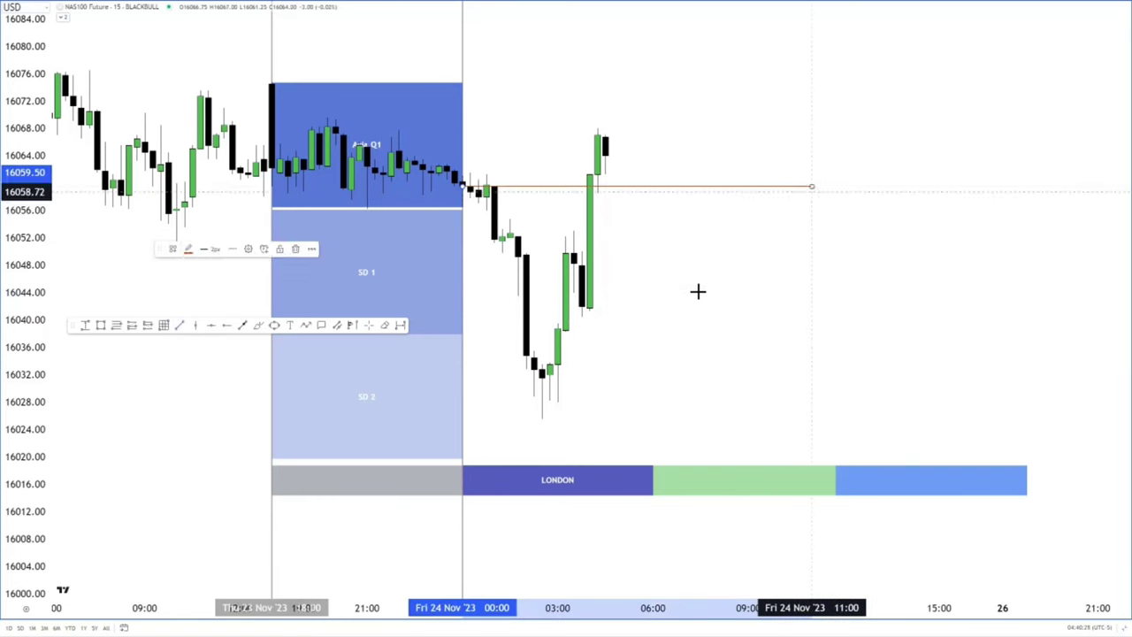
left_click(248, 248)
type("NEW Dy")
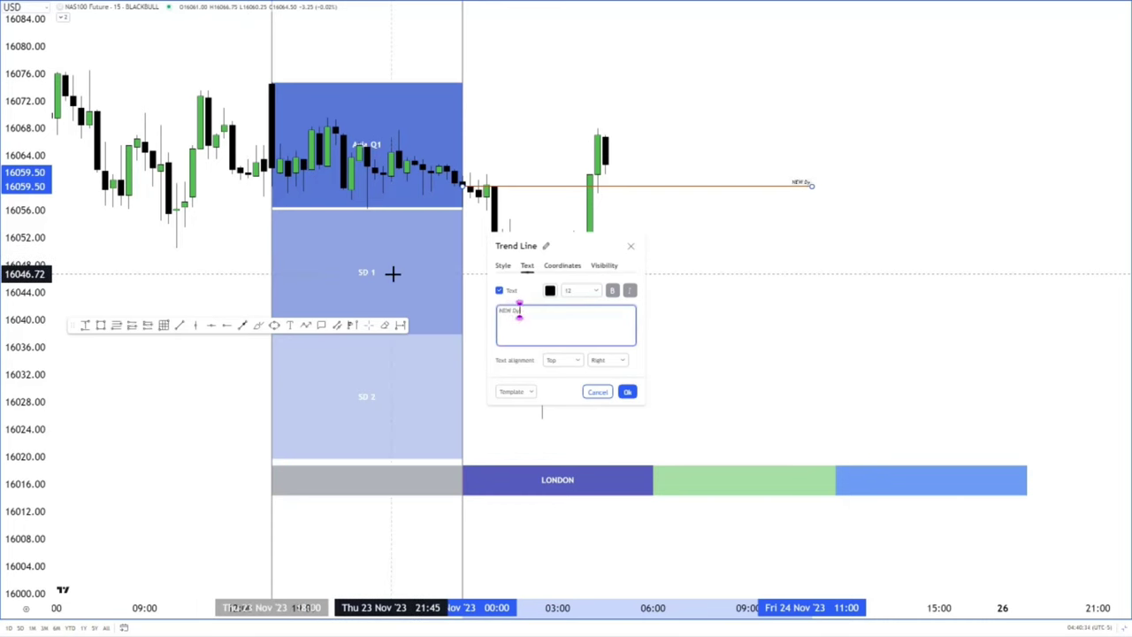
type("y Open")
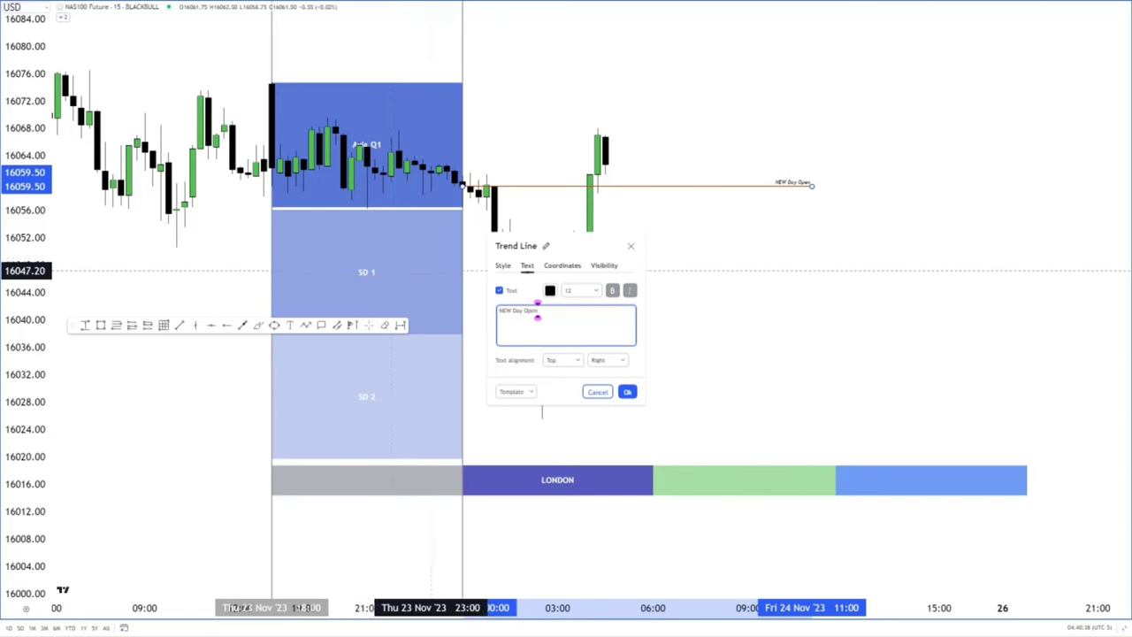
left_click(588, 296)
left_click(595, 391)
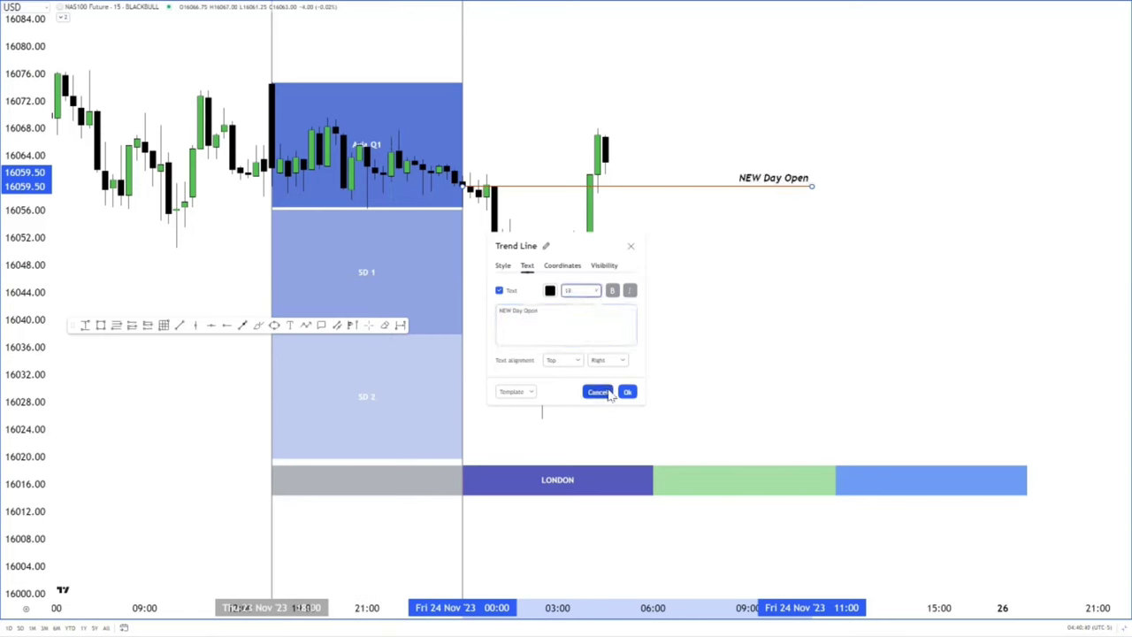
left_click(628, 392)
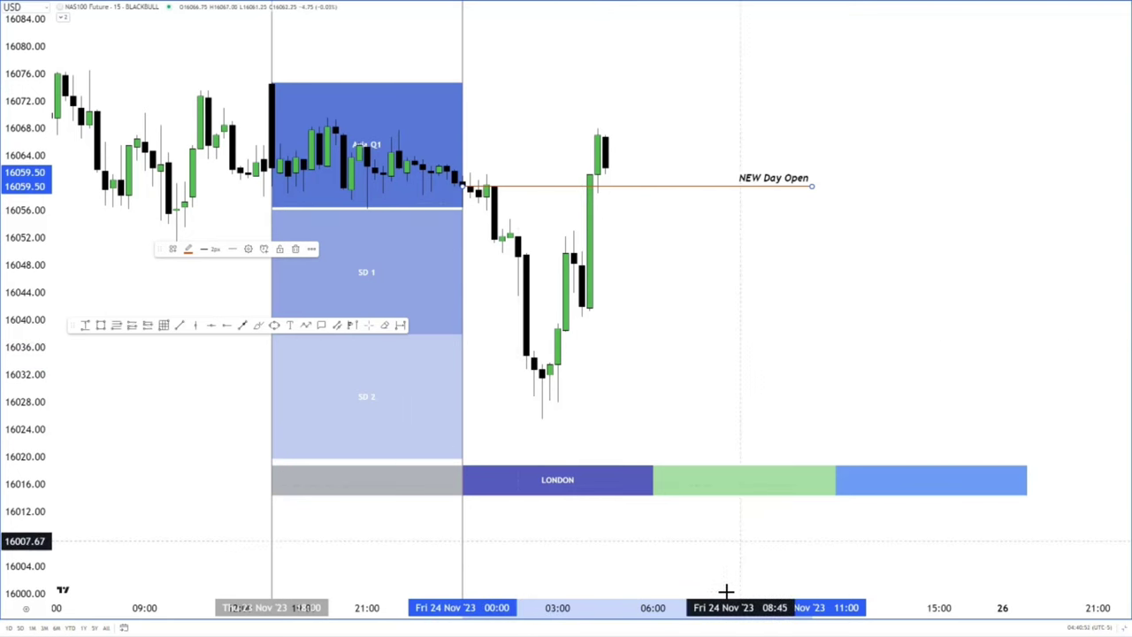
Add a four-segment time bar just above the LONDON block, spanning the London session from Fri 24 Nov 00:00 to 06:00.
scroll(612, 578, "up", 4)
left_click_drag(448, 375, 690, 361)
left_click_drag(11, 380, 10, 416)
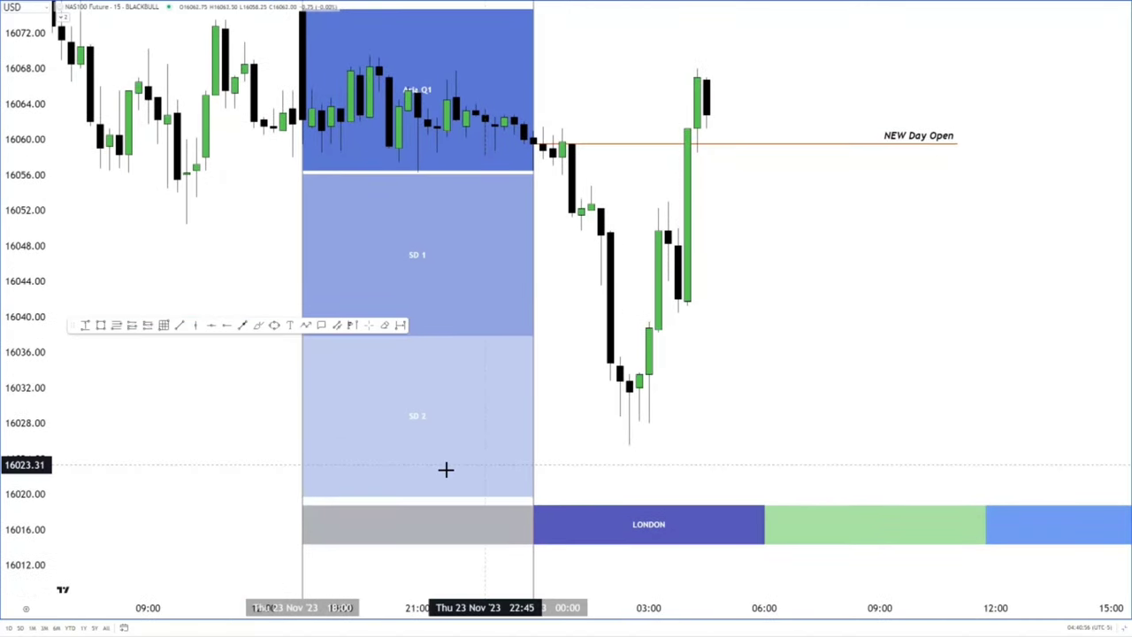
left_click(164, 325)
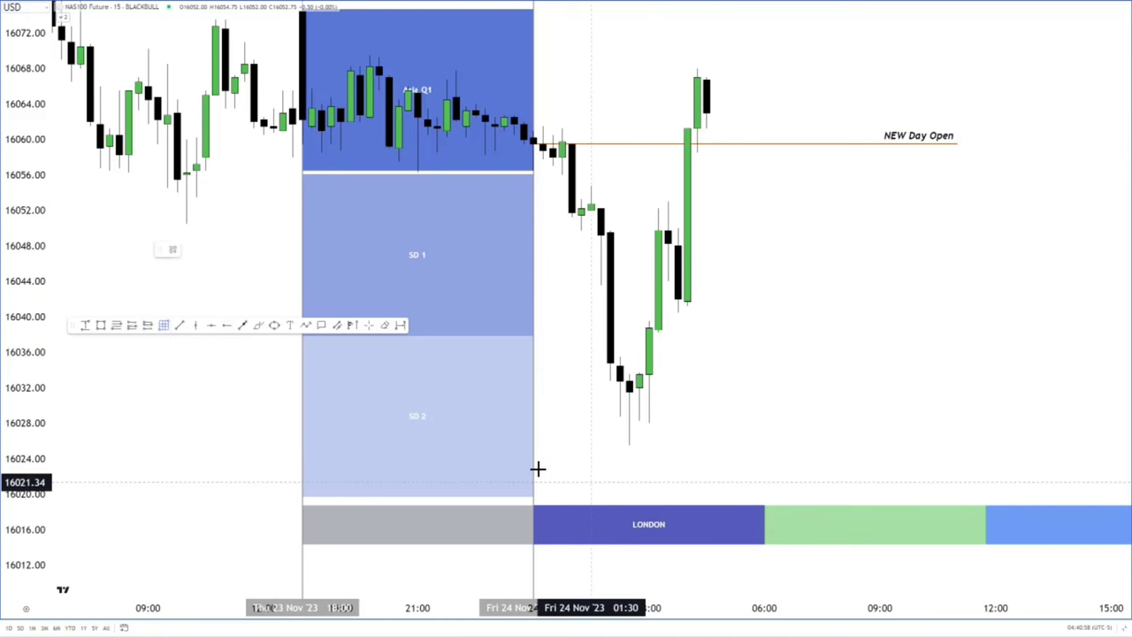
left_click_drag(534, 469, 767, 492)
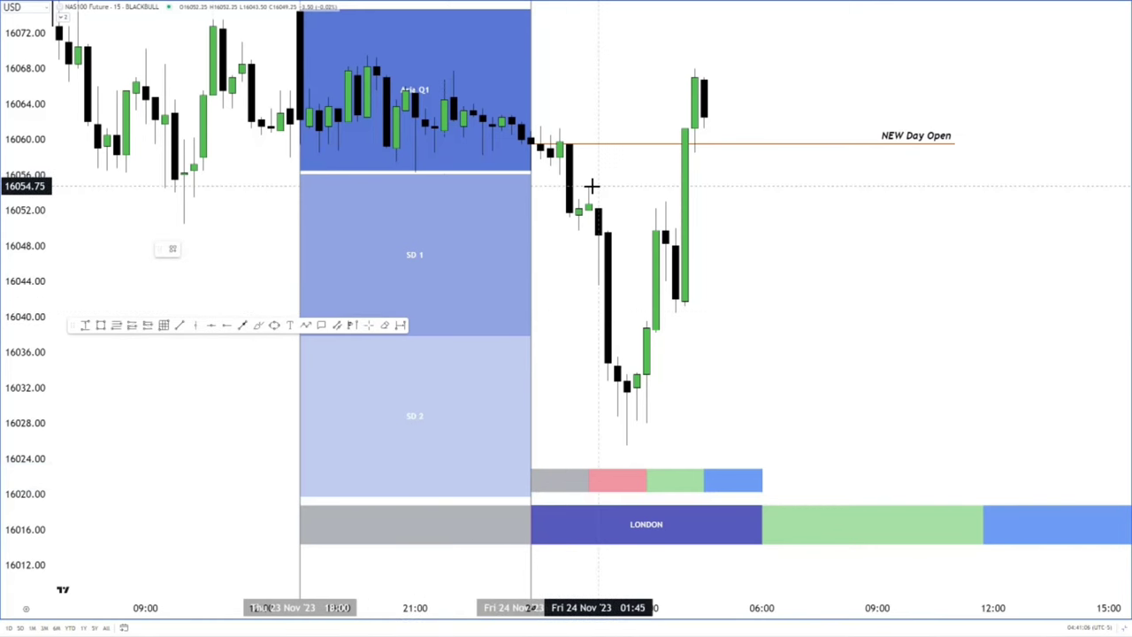
Draw a rectangle around the candles from Fri 24 Nov 00:00 to 01:30, spanning 16061.50 to 16049.75, and fill it grey.
left_click(100, 325)
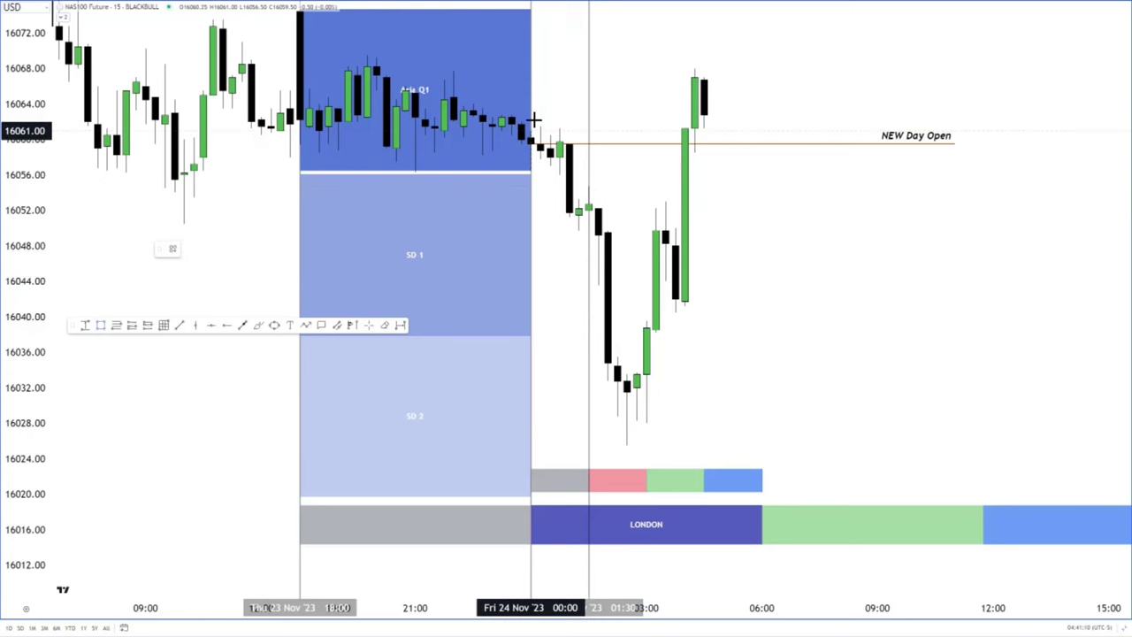
mouse_move(532, 130)
left_mouse_down()
mouse_move(576, 171)
mouse_move(589, 230)
left_mouse_up()
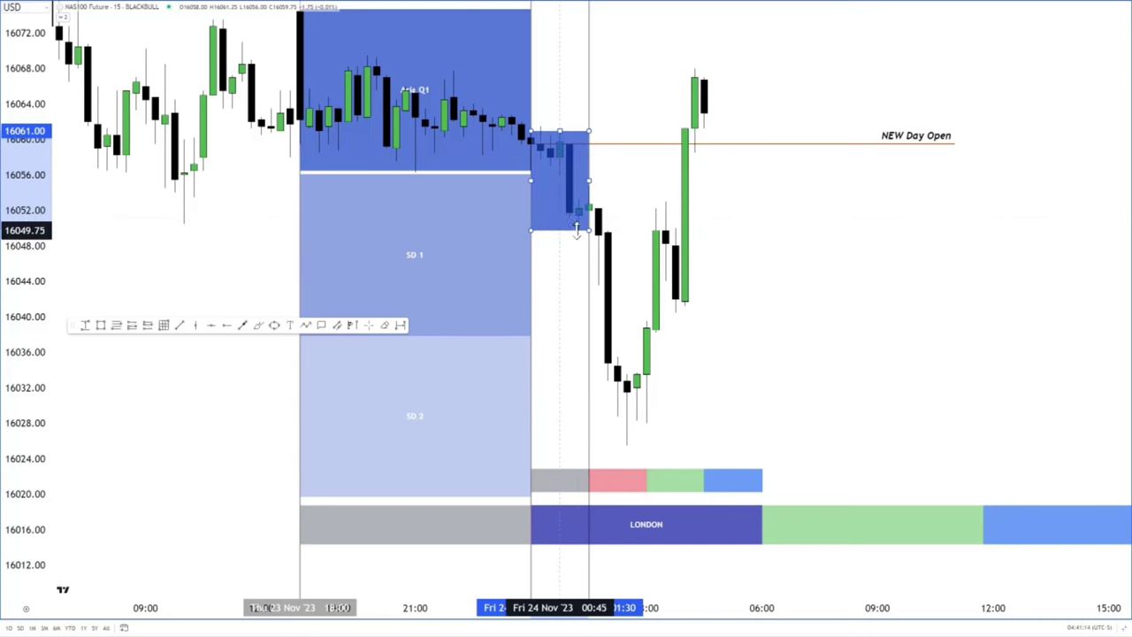
mouse_move(560, 131)
left_mouse_down()
mouse_move(546, 135)
mouse_move(543, 121)
left_mouse_up()
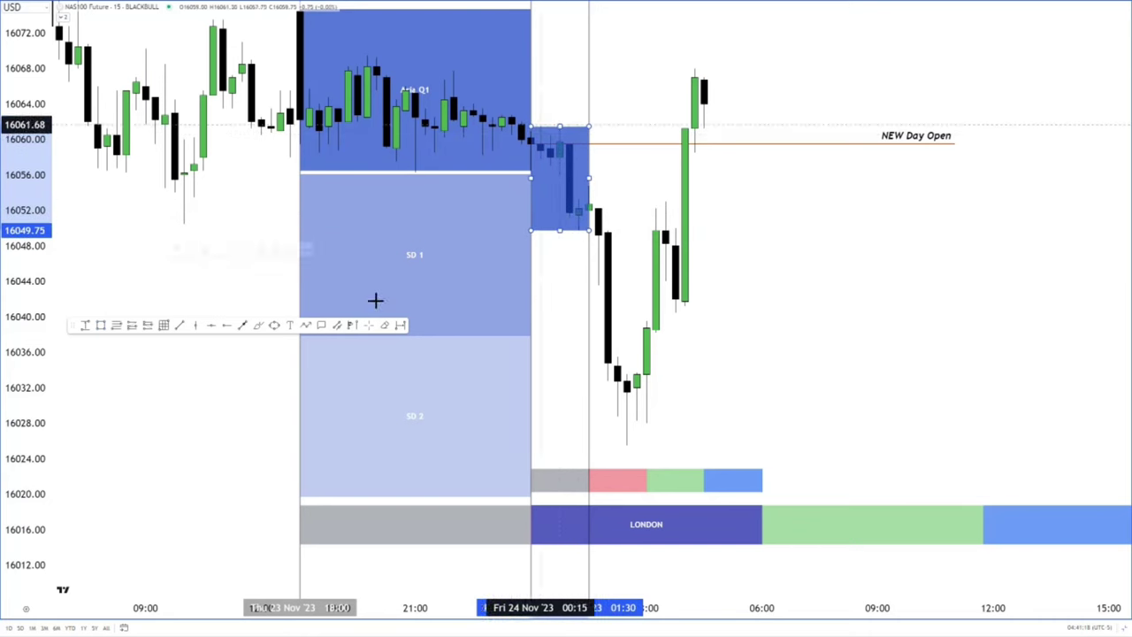
left_click(203, 249)
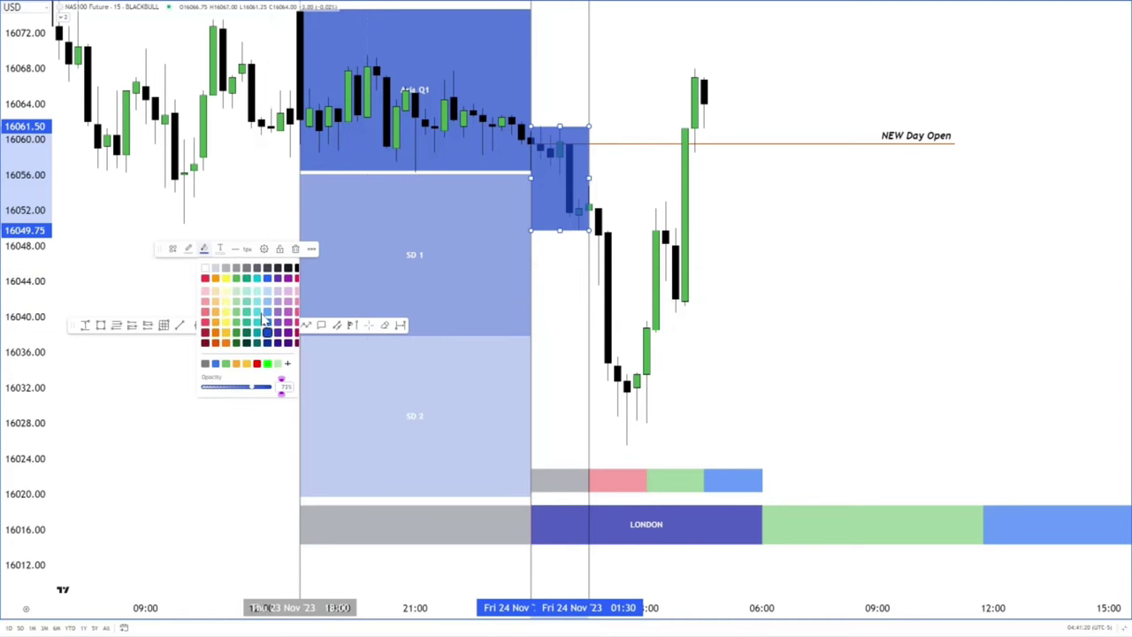
left_click(226, 268)
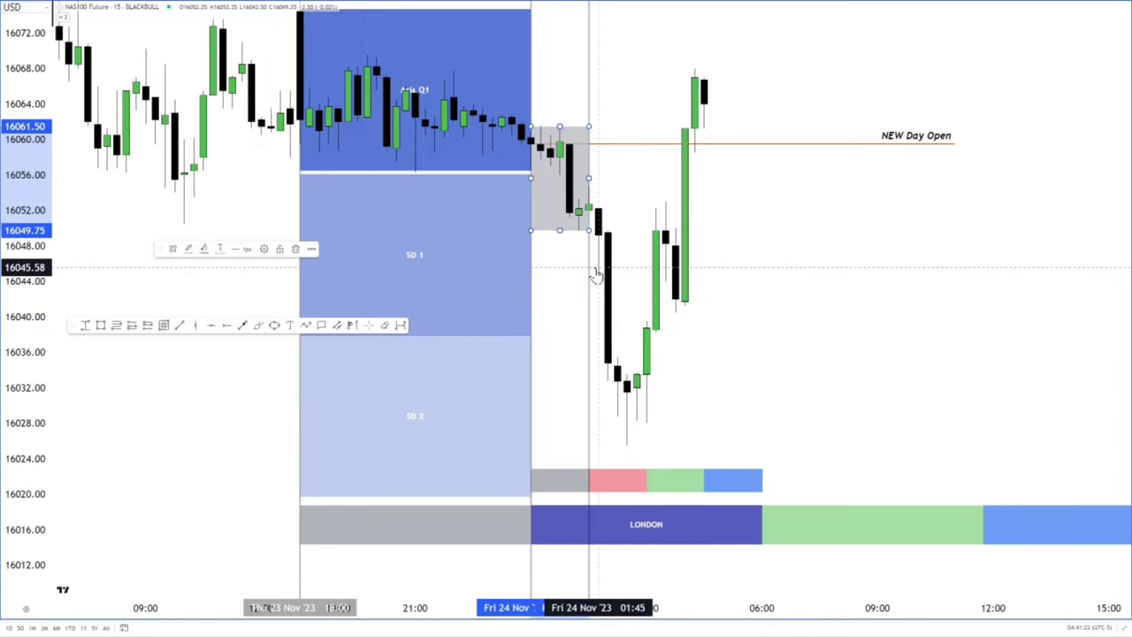
Label the grey 00:00–01:30 rectangle Q1 RANGE, with the text aligned to the top and coloured dark grey.
left_click(264, 247)
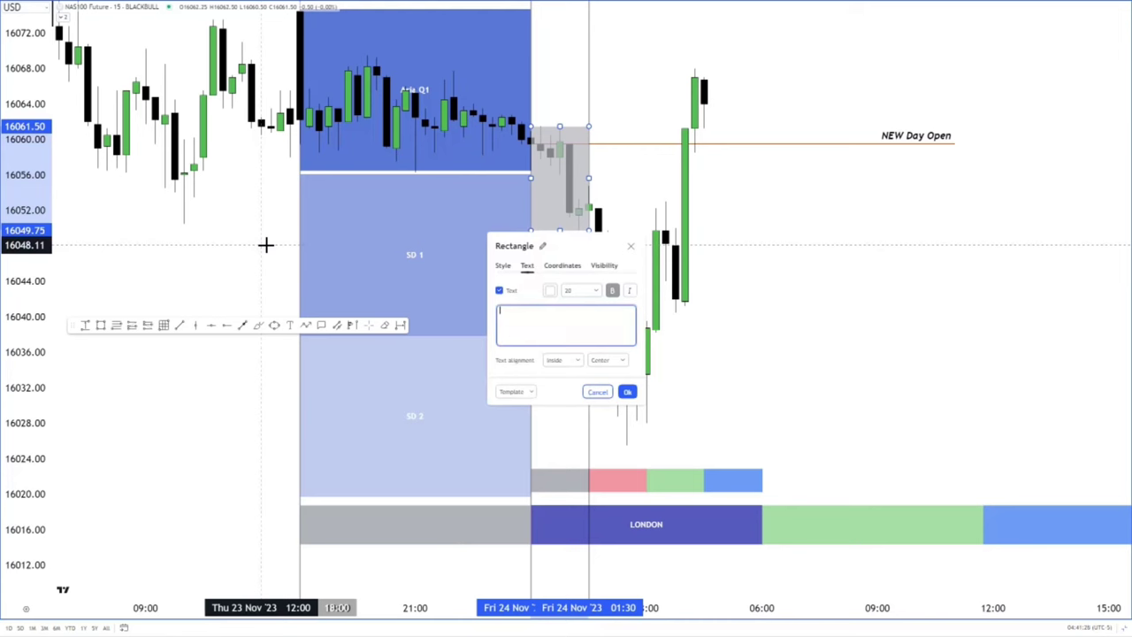
type("Q1 RANGE")
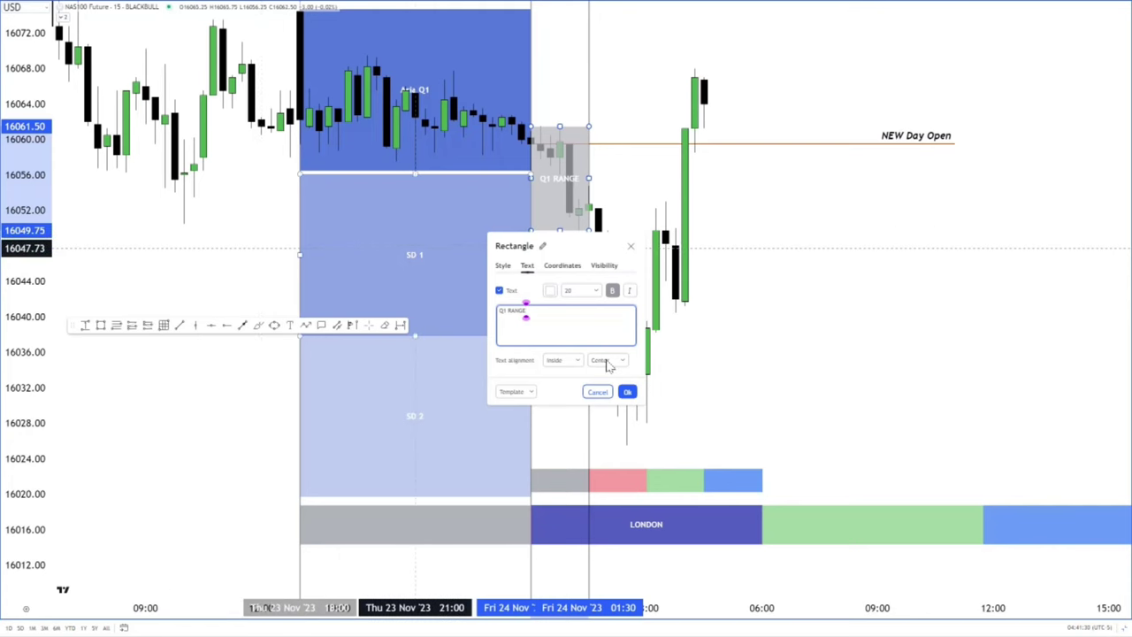
left_click(562, 360)
left_click(568, 375)
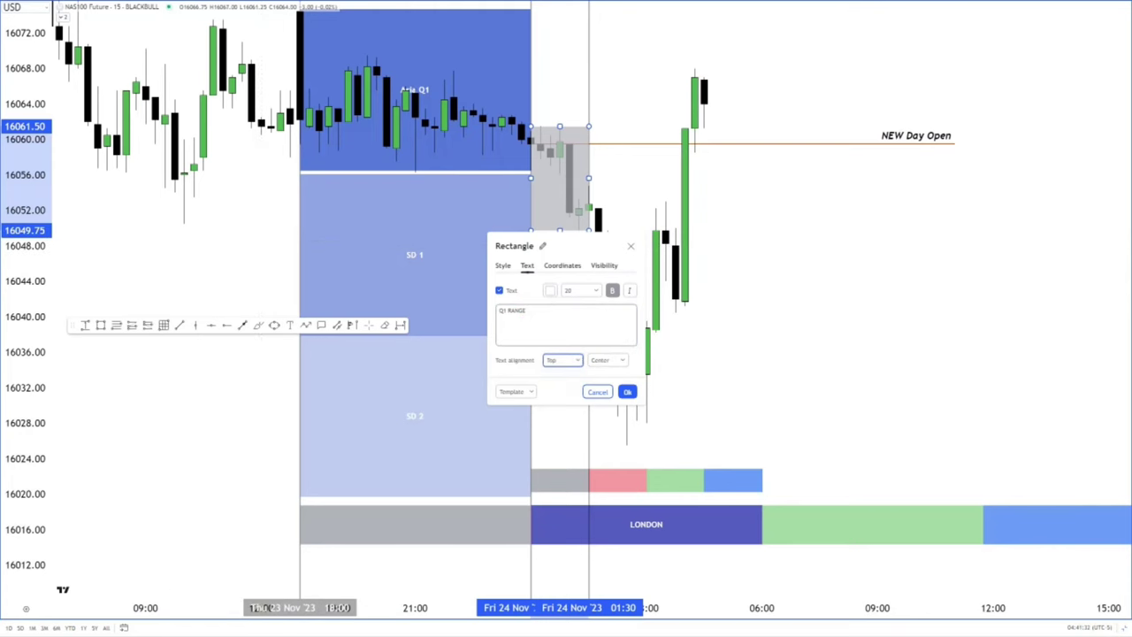
left_click(550, 290)
left_click(617, 310)
left_click(775, 277)
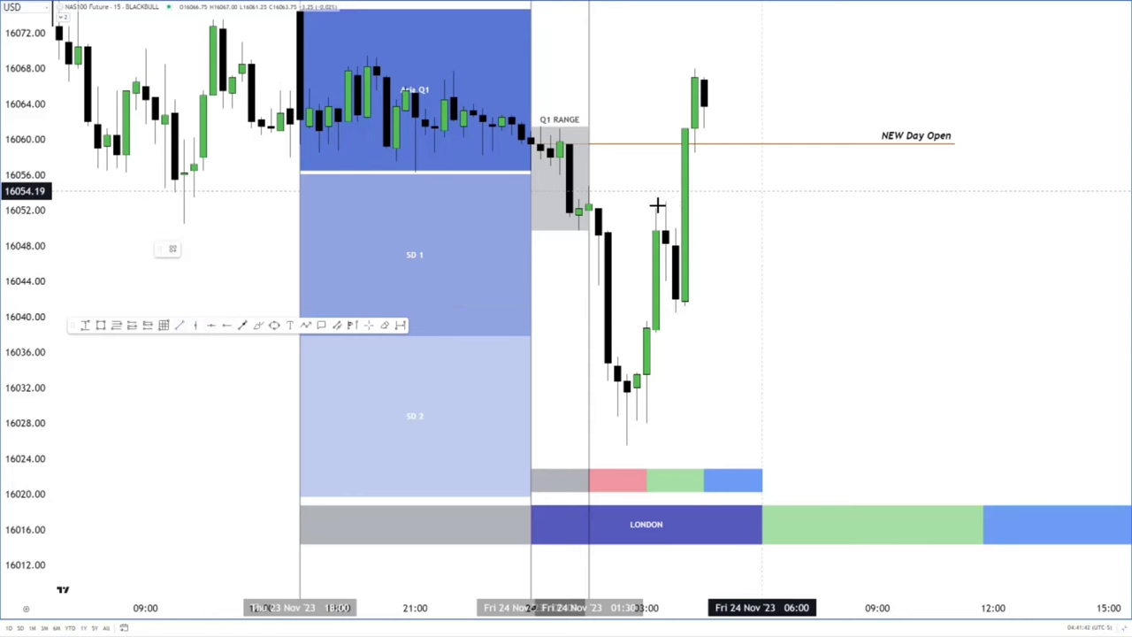
Draw a horizontal trend line at 16052.00 from Fri 24 Nov 01:30 to 10:00, labelled New Day Session Open.
left_click(589, 208)
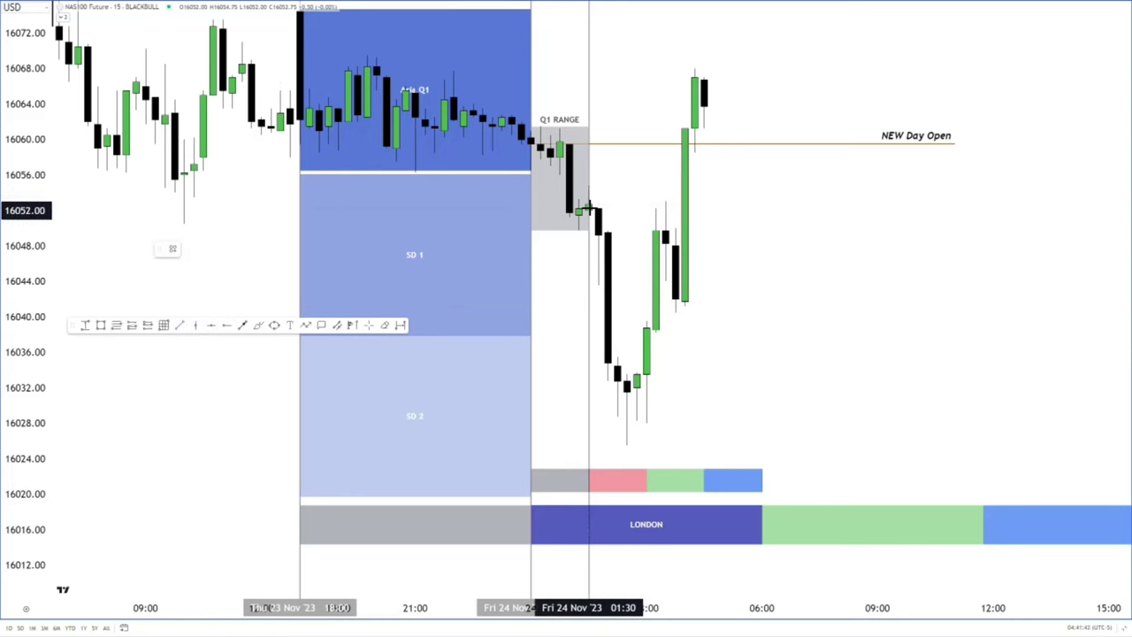
left_click(912, 202)
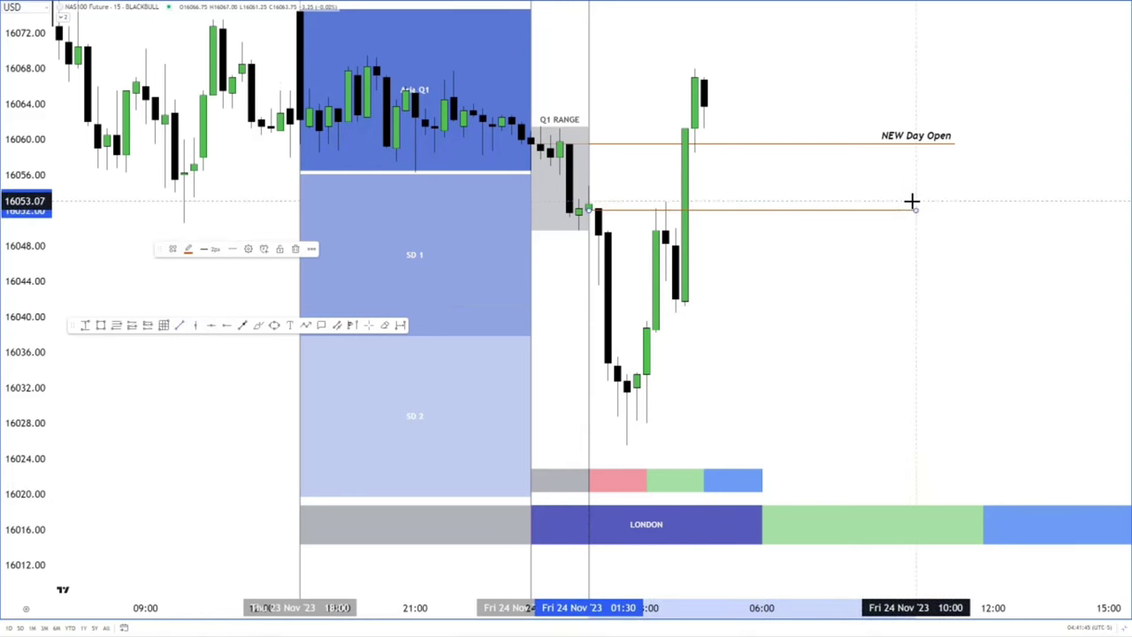
left_click(243, 248)
type("ew Sessto")
key("BackSpace")
key("BackSpace")
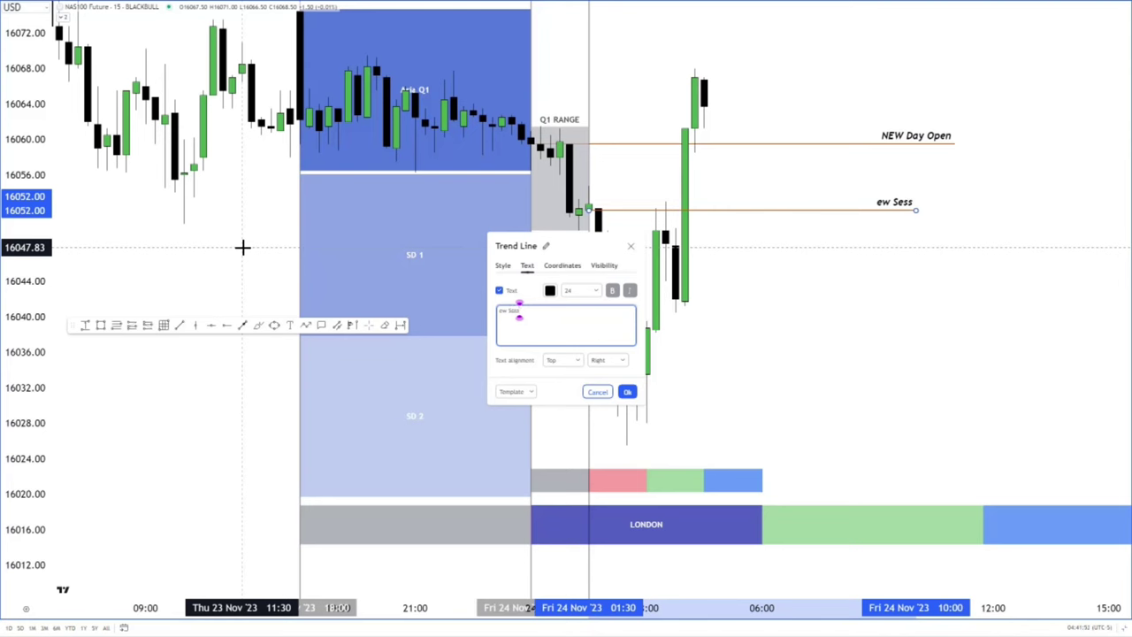
type("ion Open")
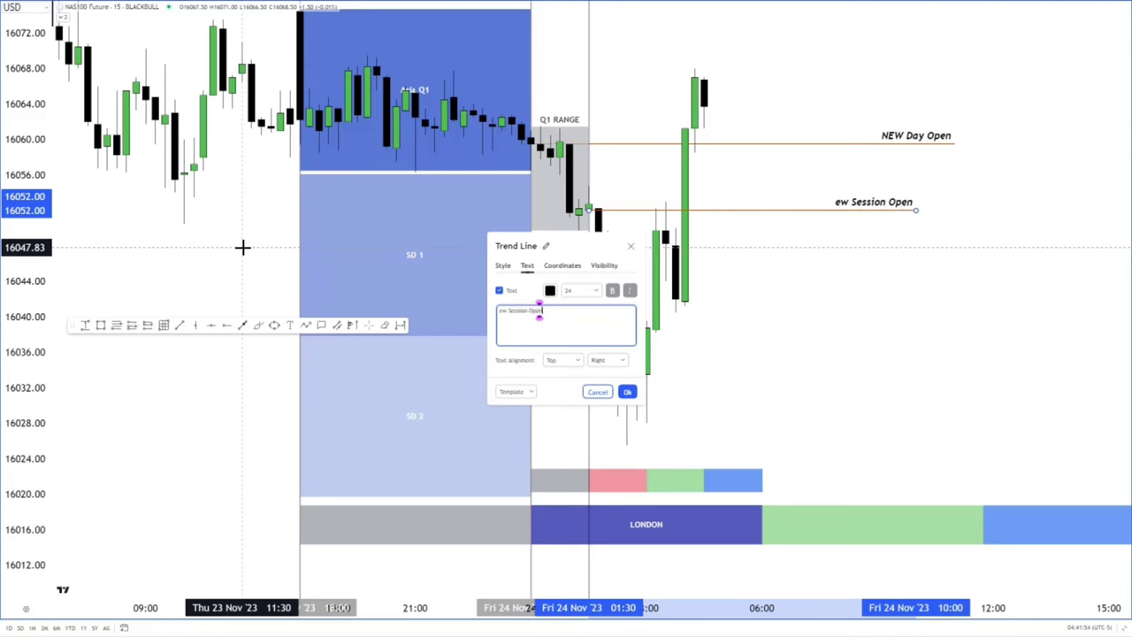
left_click_drag(542, 311, 485, 311)
type("New")
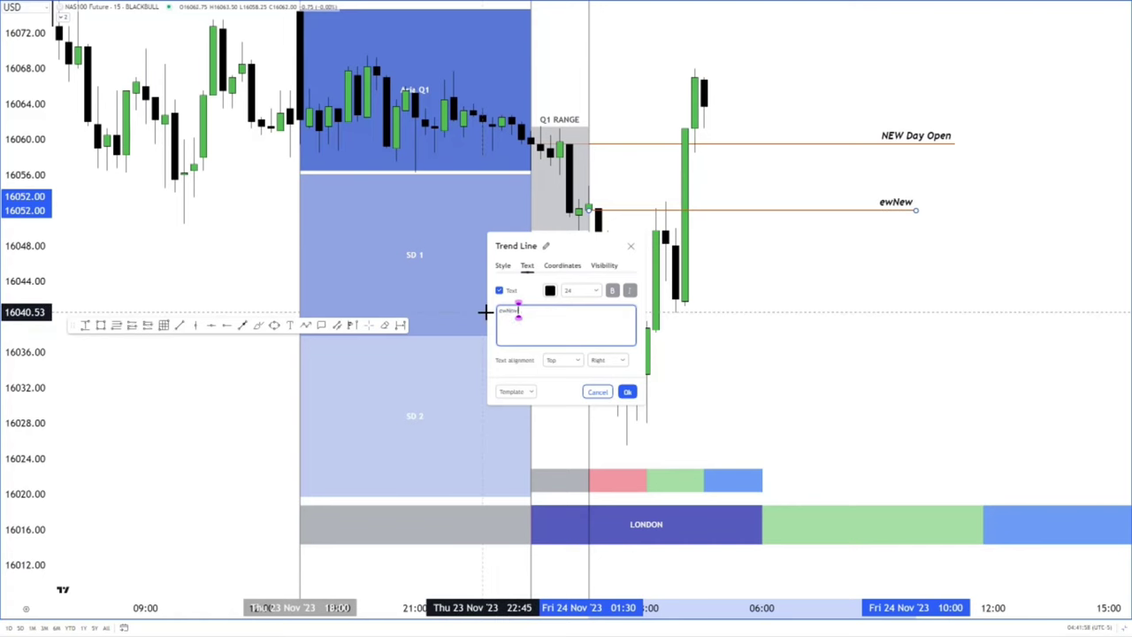
key("ctrl+a")
type("New Day Session Open")
left_click(705, 309)
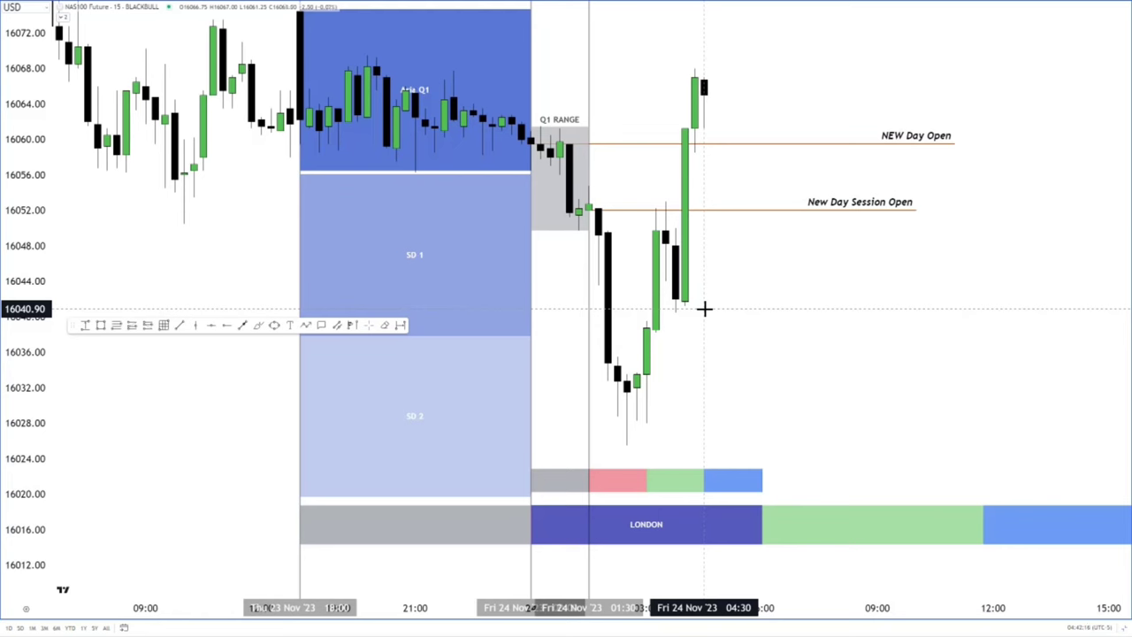
Draw a rectangle above the green quarter of the London time bar, from Fri 24 Nov 03:00 to 04:30, spanning 16028.00 to 16024.15.
left_click(103, 327)
left_click(647, 445)
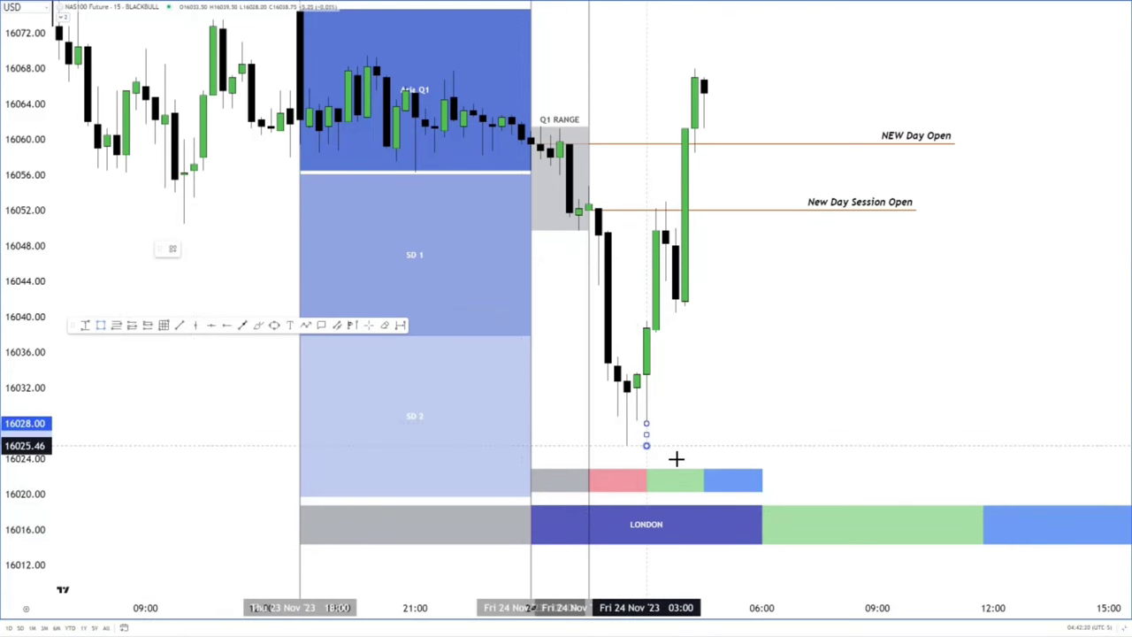
left_click(714, 457)
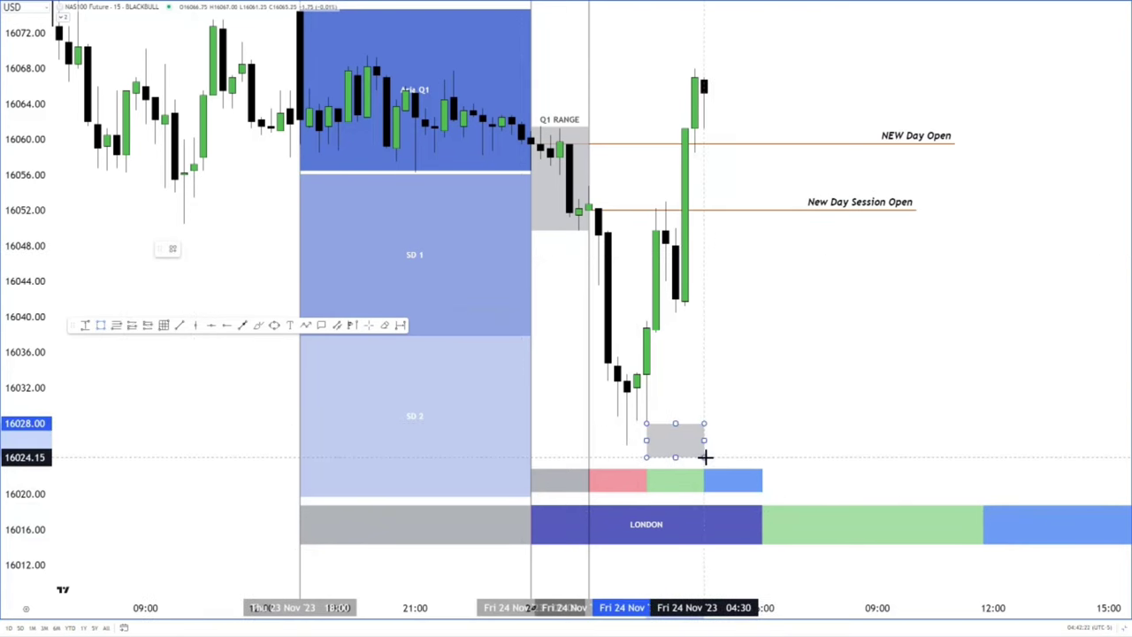
left_click(705, 457)
left_click(276, 250)
type("Q")
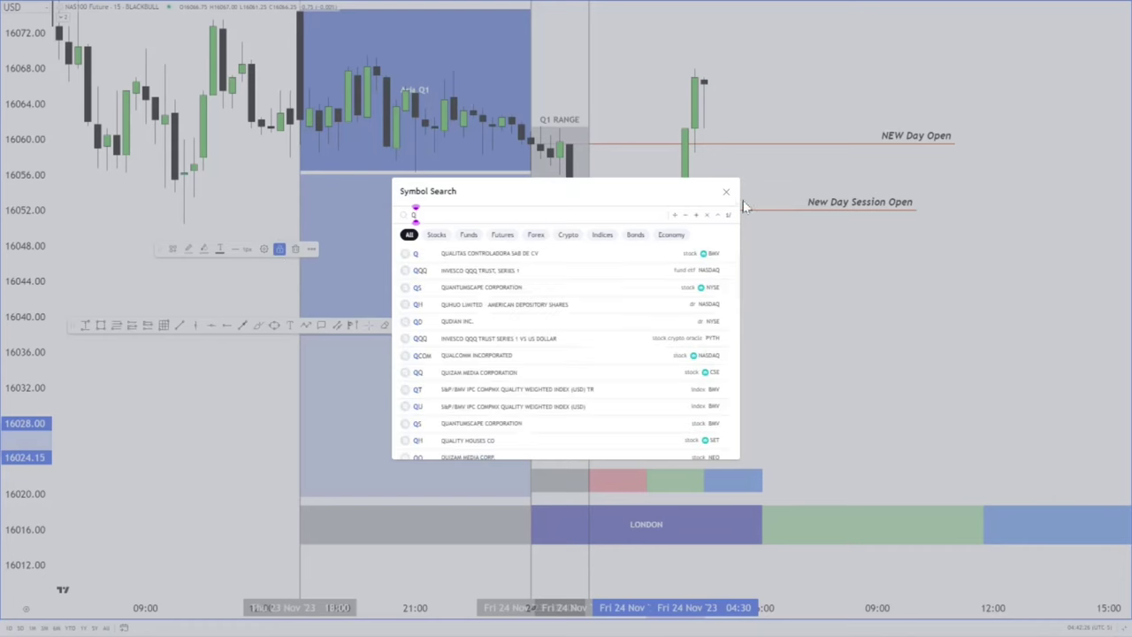
left_click(726, 191)
Label the new 03:00–04:30 rectangle Q3 KILLZONE, with the text aligned inside.
left_click(264, 250)
type("q3")
left_click(571, 363)
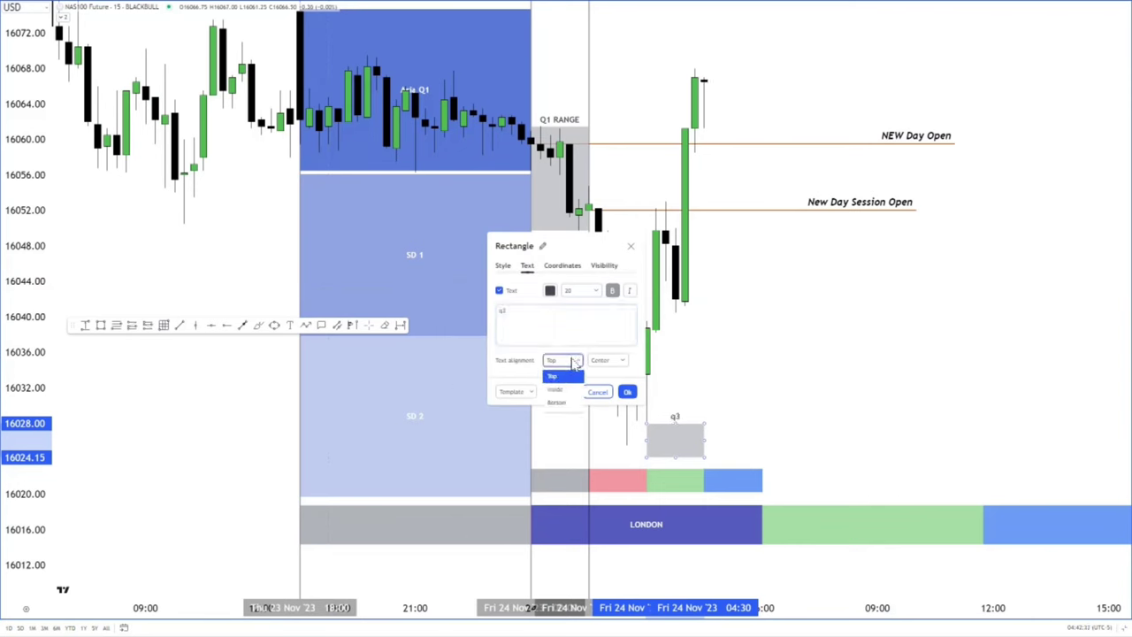
left_click(571, 387)
double_click(503, 310)
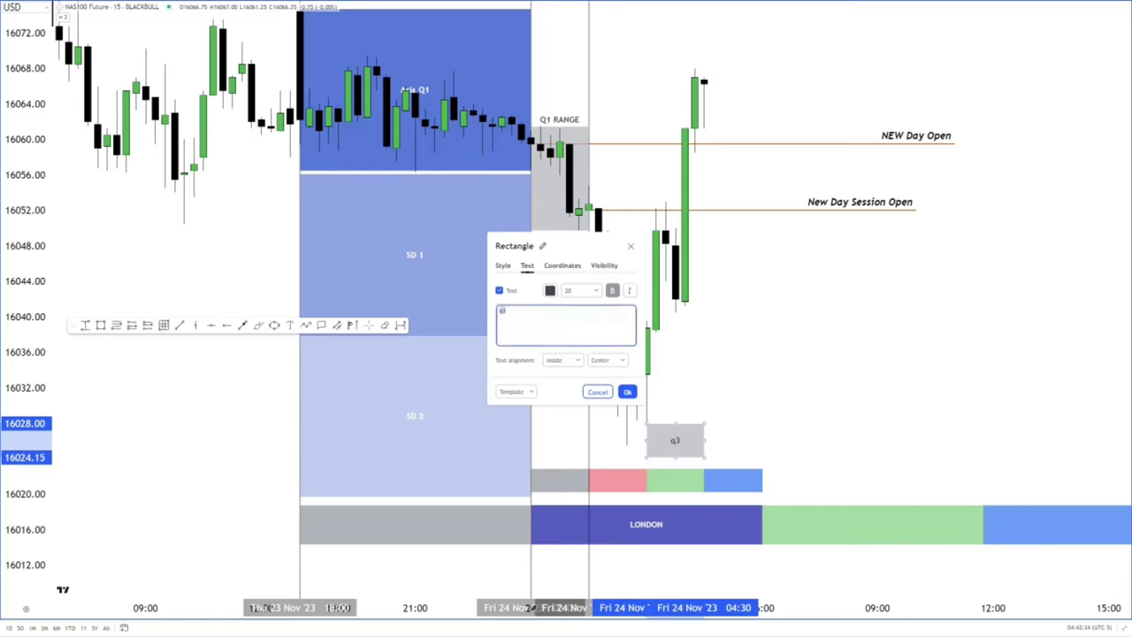
type("Q3 KILLZXONE")
key("BackSpace")
key("BackSpace")
key("BackSpace")
key("BackSpace")
type("ONE")
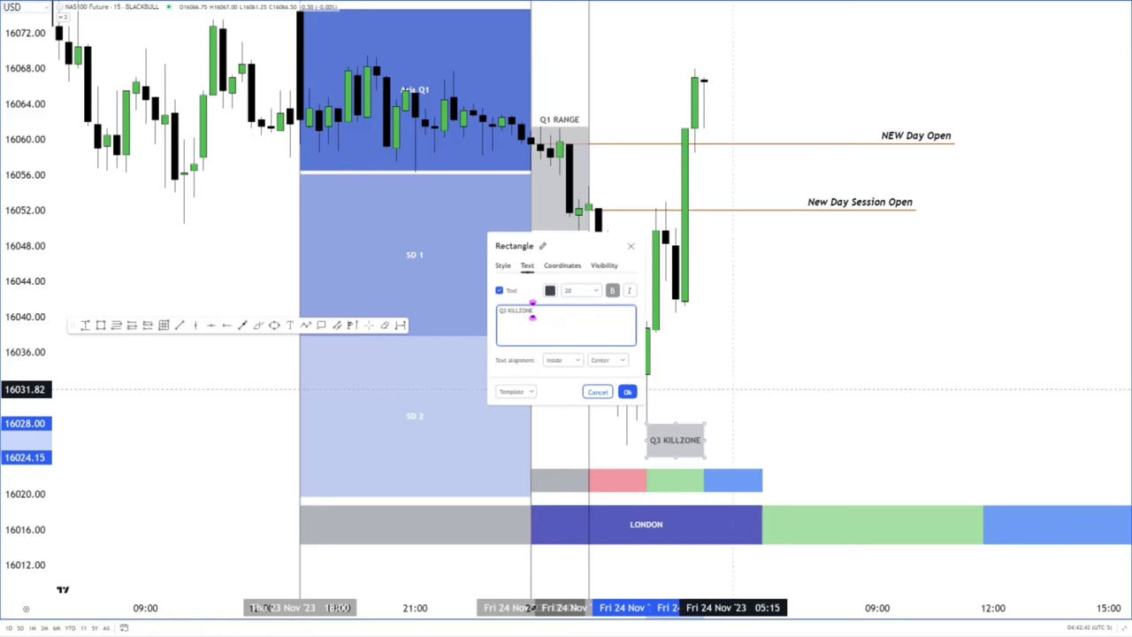
Colour the Q3 KILLZONE rectangle's text white and its background dark blue.
left_click(550, 290)
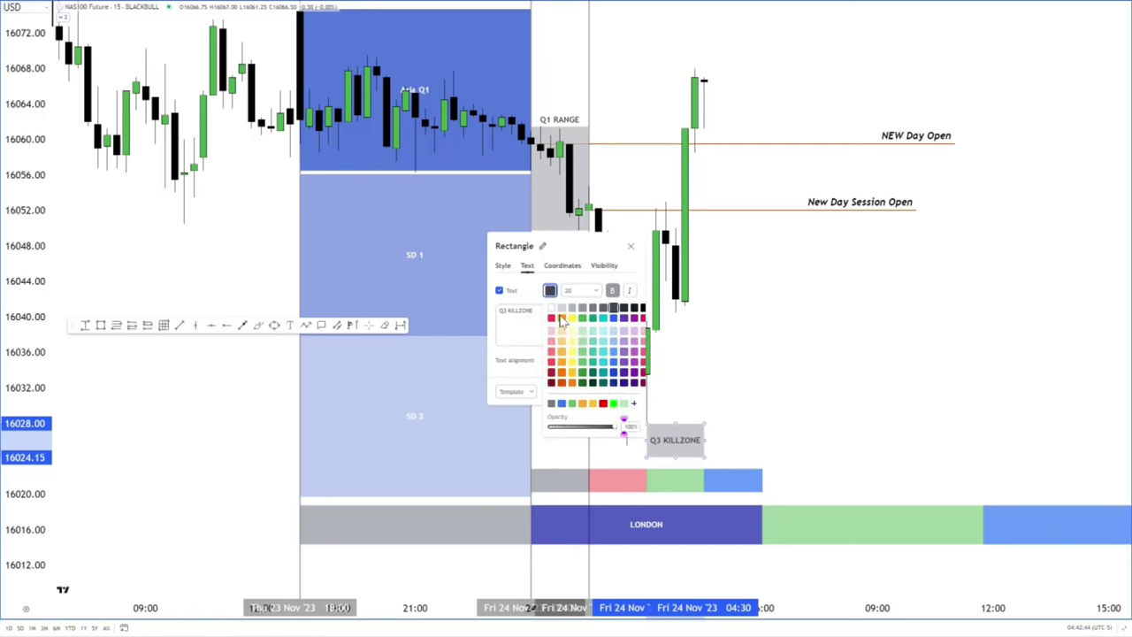
left_click(551, 308)
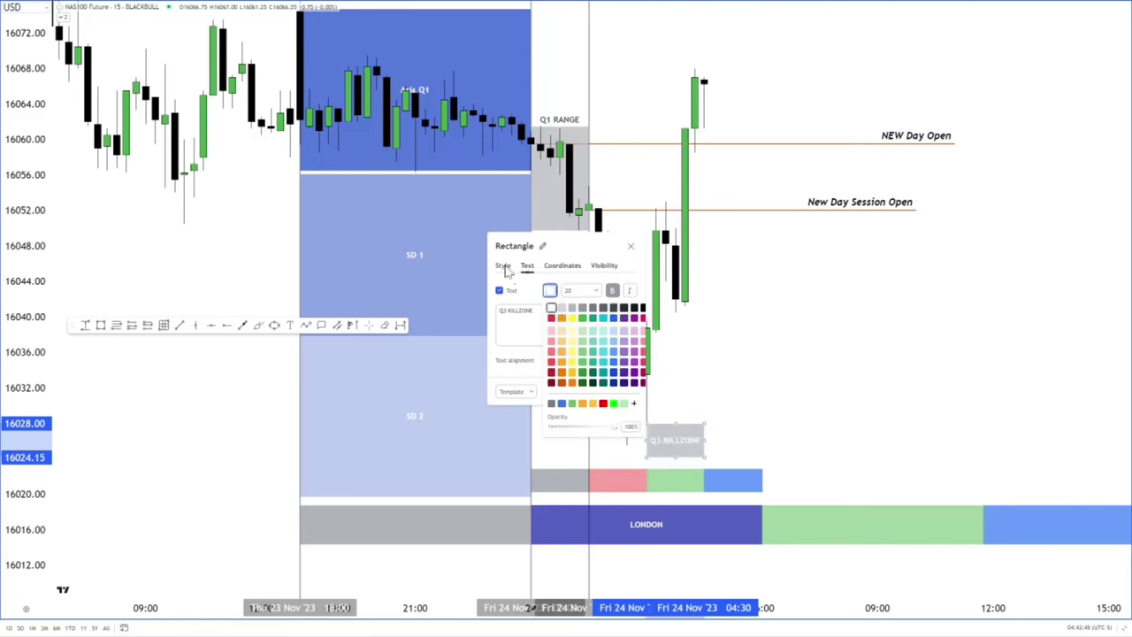
left_click(504, 267)
left_click(552, 332)
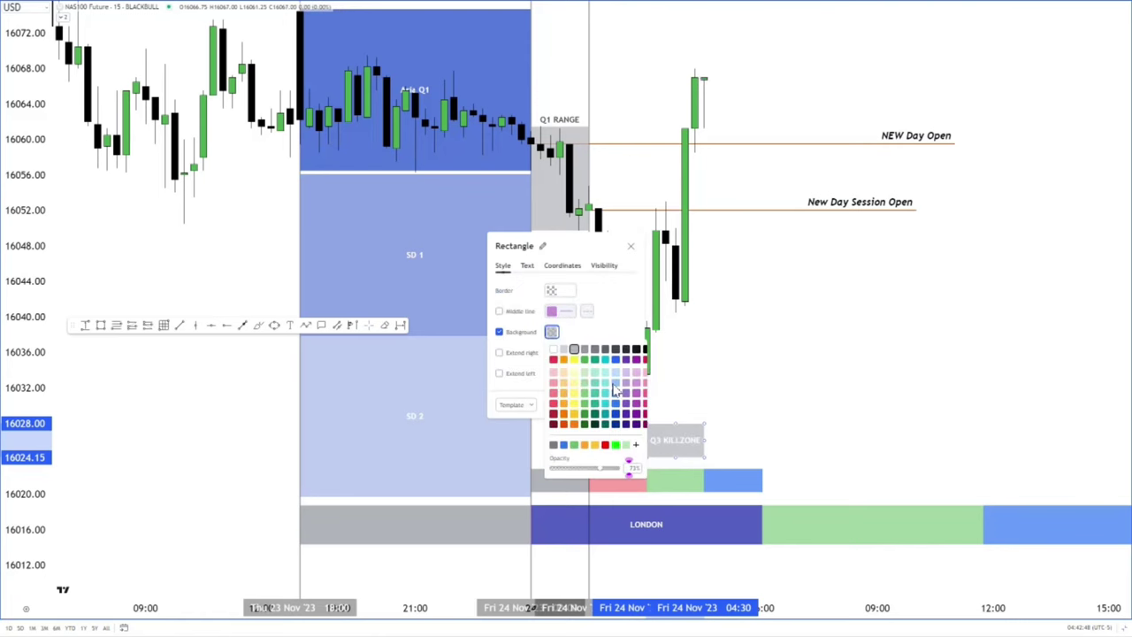
left_click(617, 414)
left_click(706, 391)
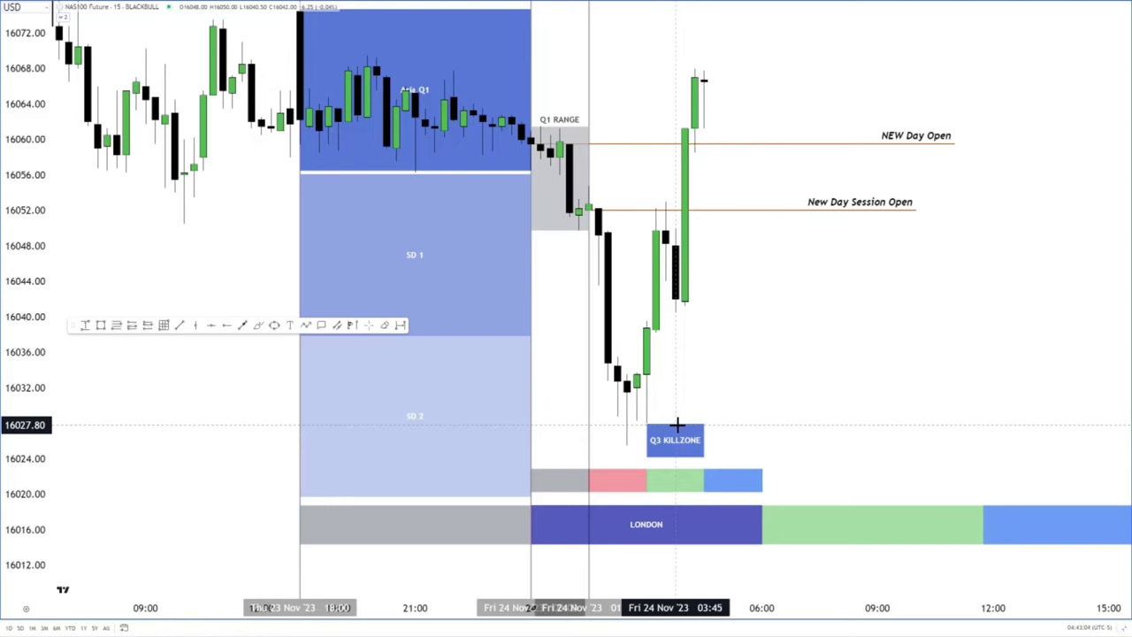
Draw a rectangle around the decline from Fri 24 Nov 01:30 to 03:00, spanning 16052.00 to 16025.50, and fill it light red.
mouse_move(680, 614)
left_mouse_down()
mouse_move(582, 596)
mouse_move(510, 468)
left_mouse_up()
left_click(526, 472)
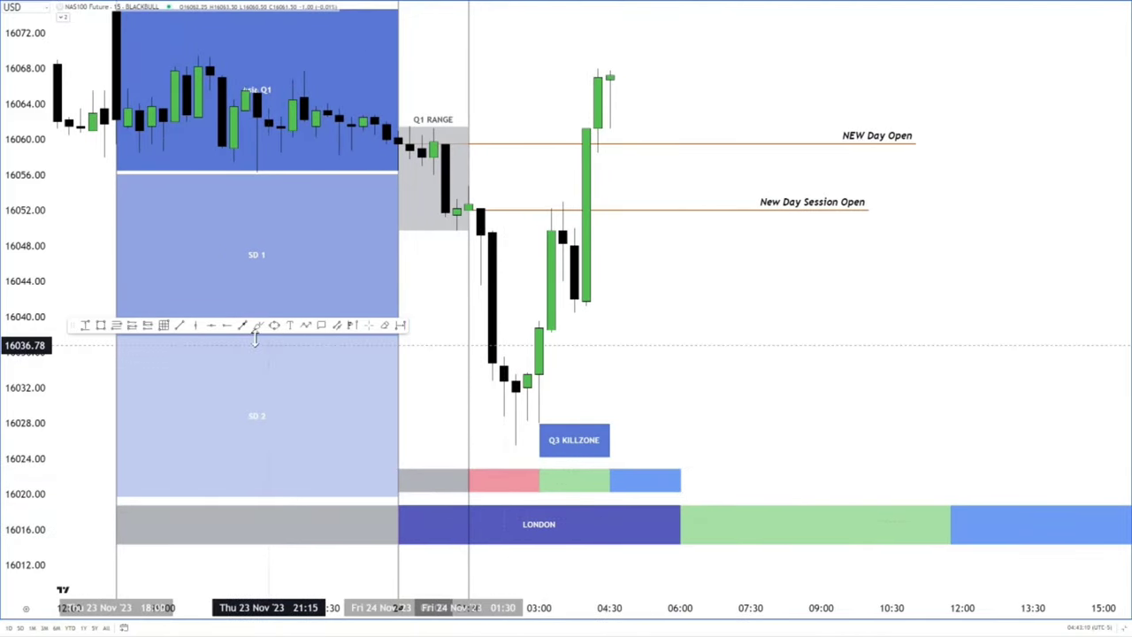
left_click(100, 325)
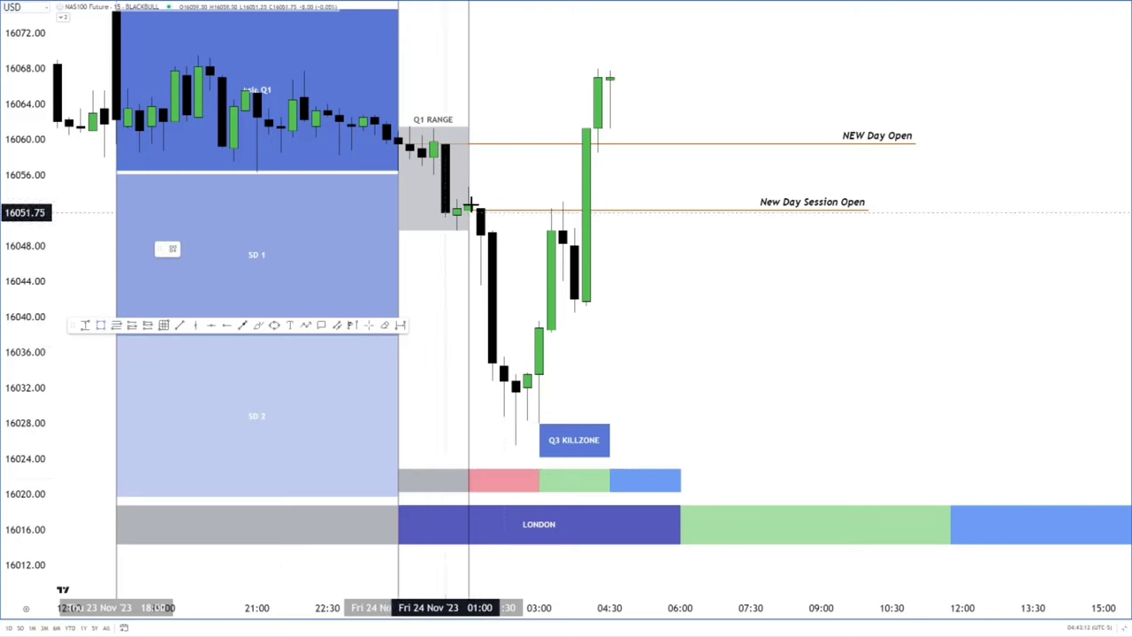
left_click_drag(470, 210, 508, 442)
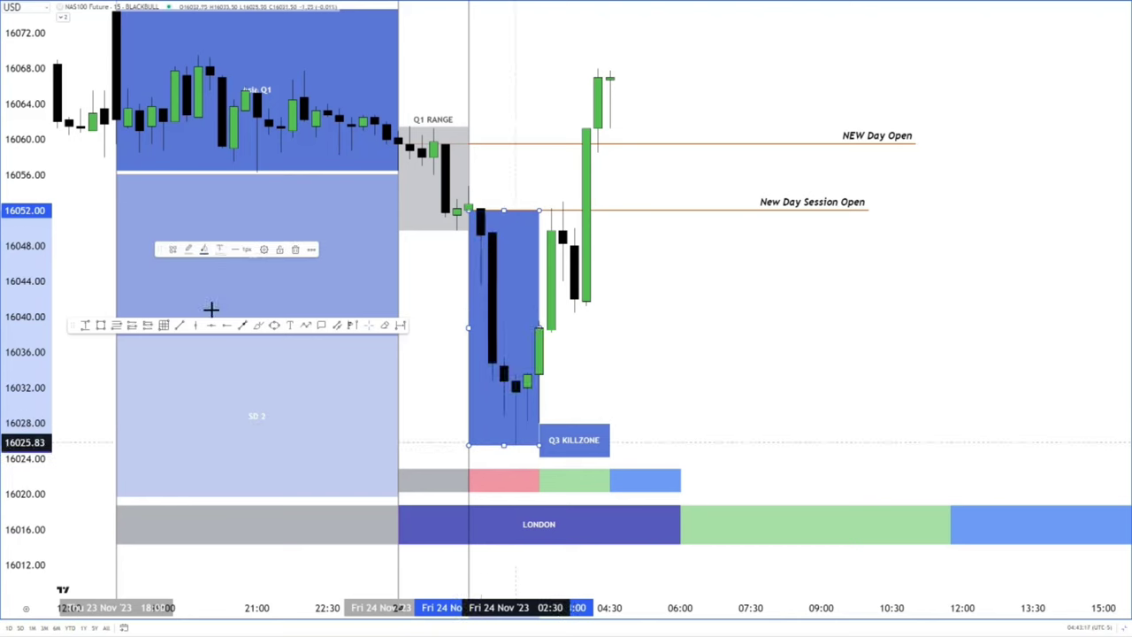
left_click(204, 249)
left_click(204, 291)
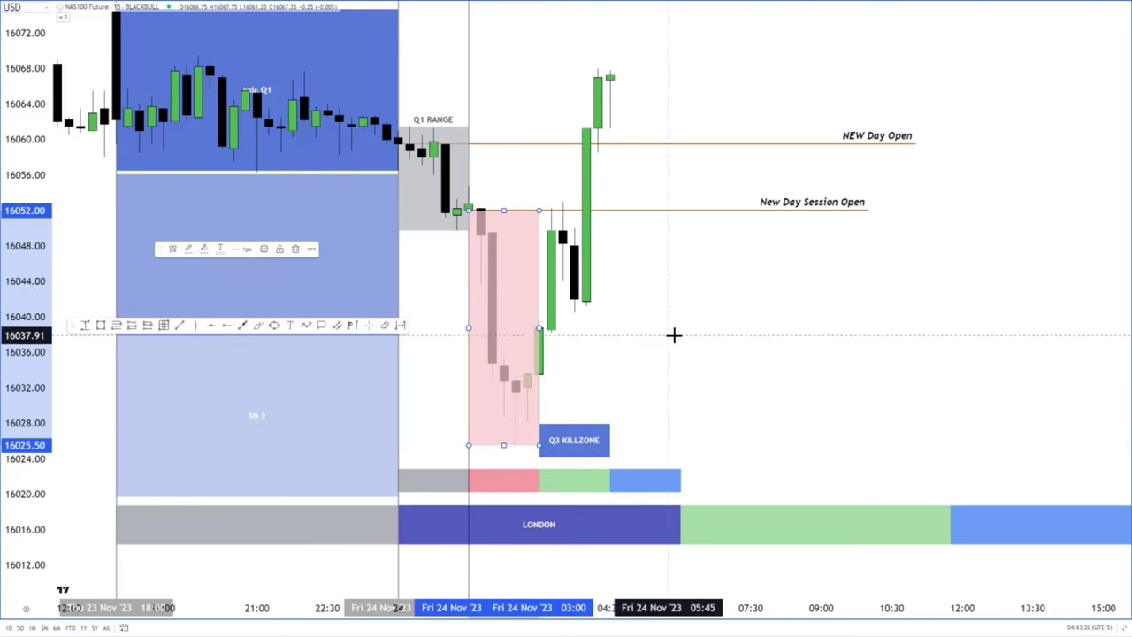
left_click(674, 335)
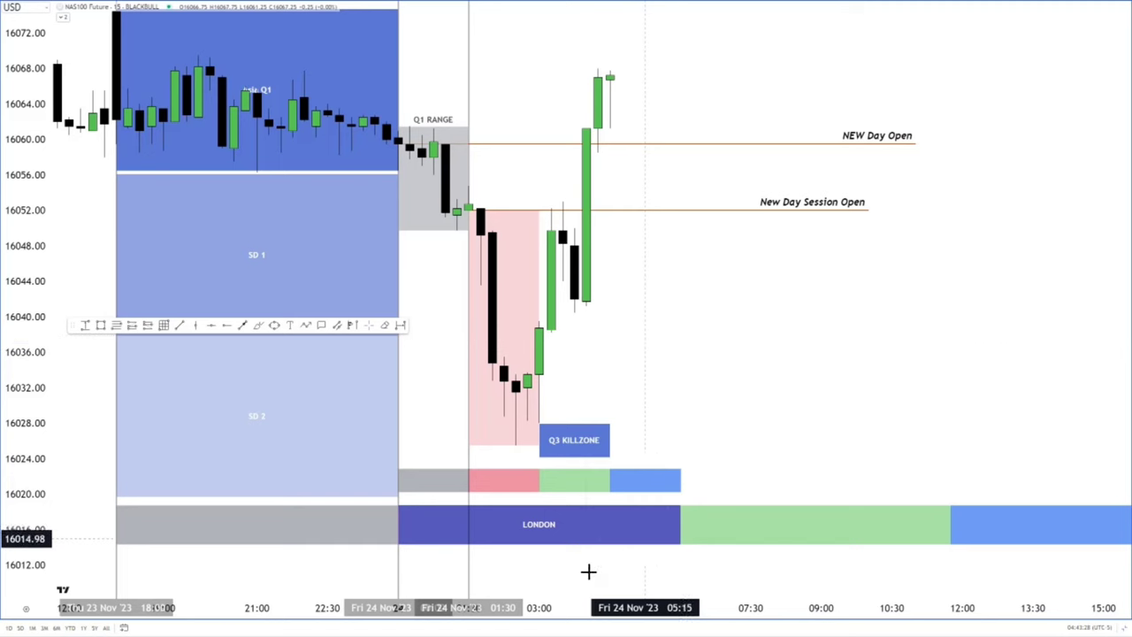
Draw a rectangle from Fri 24 Nov 03:00 to 05:15, spanning 16044.00 to 16039.50, and fill it blue.
scroll(710, 598, "down", 2)
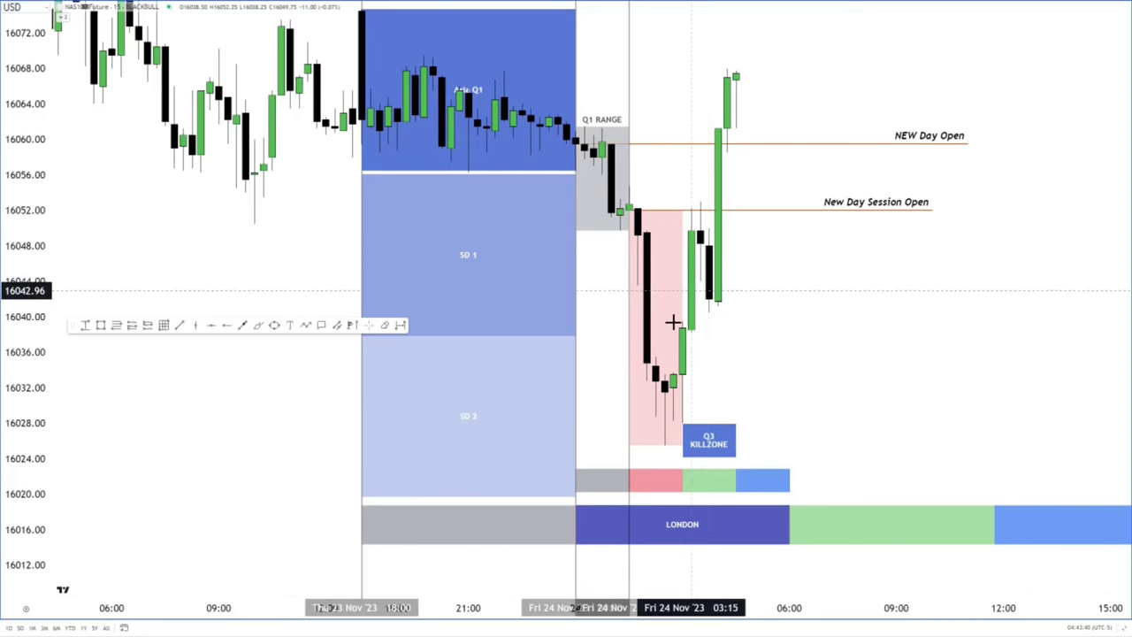
left_click_drag(714, 608, 644, 608)
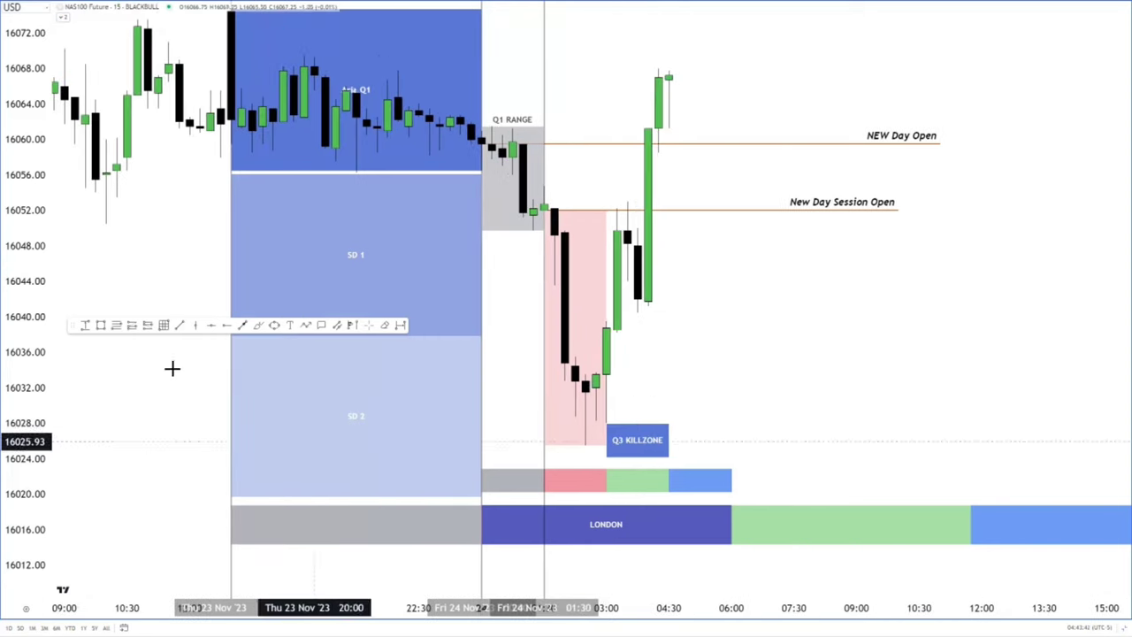
left_click(101, 327)
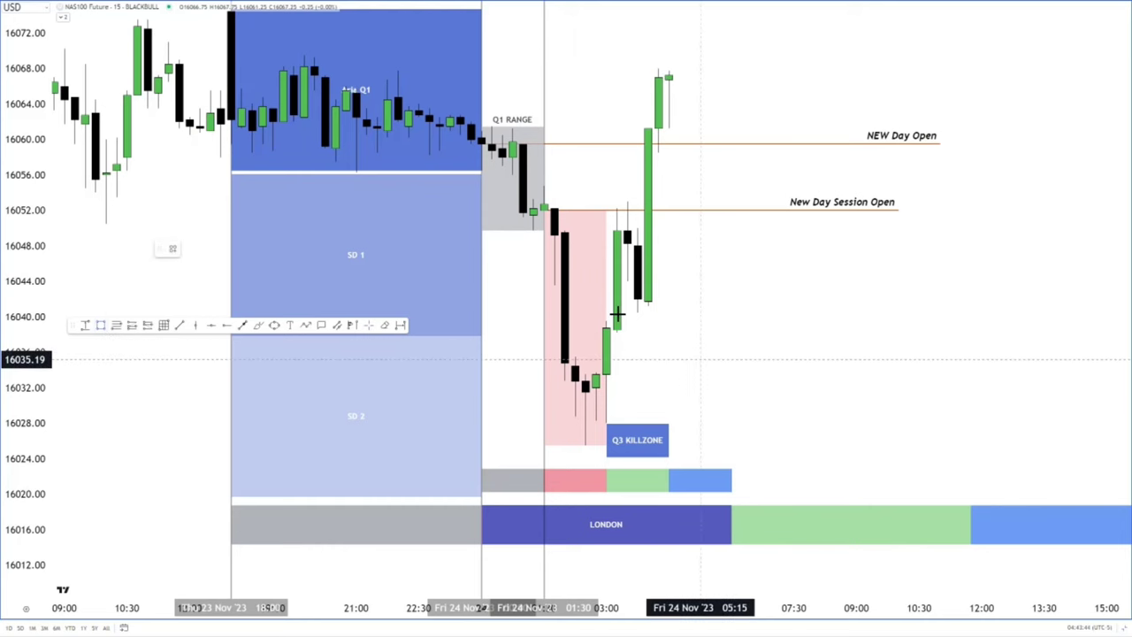
left_click_drag(610, 322, 623, 279)
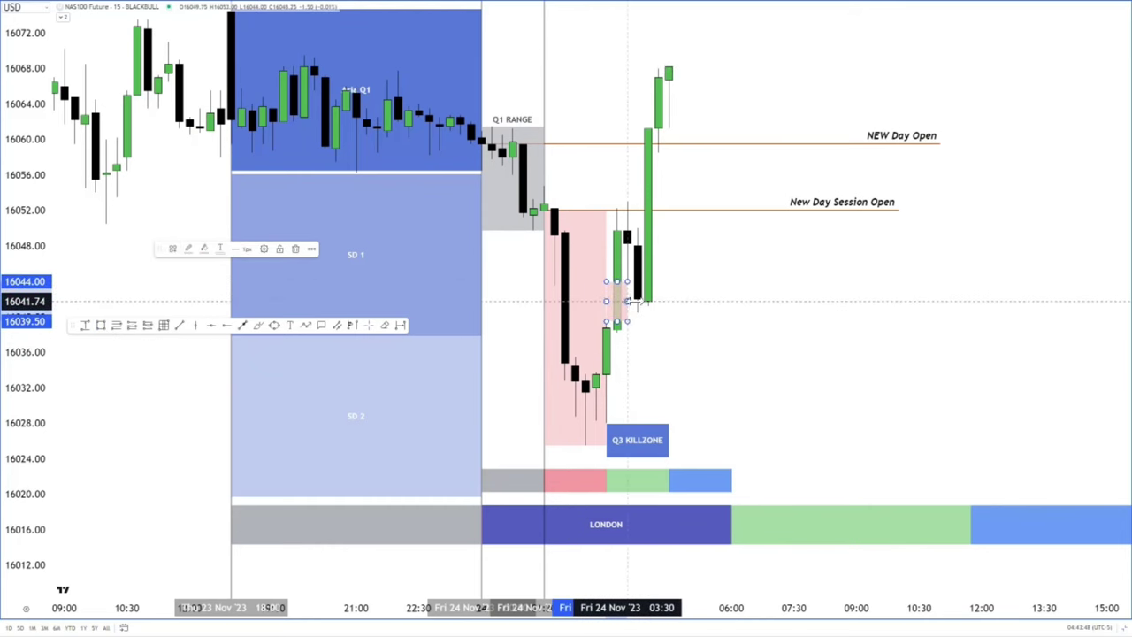
left_click_drag(628, 301, 700, 301)
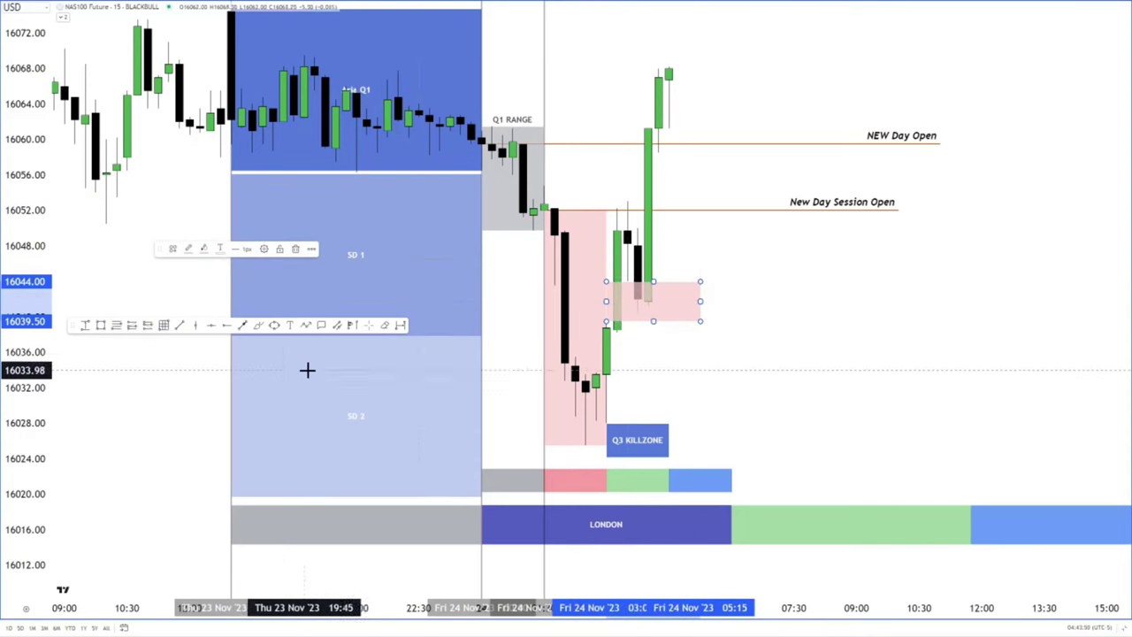
left_click(204, 250)
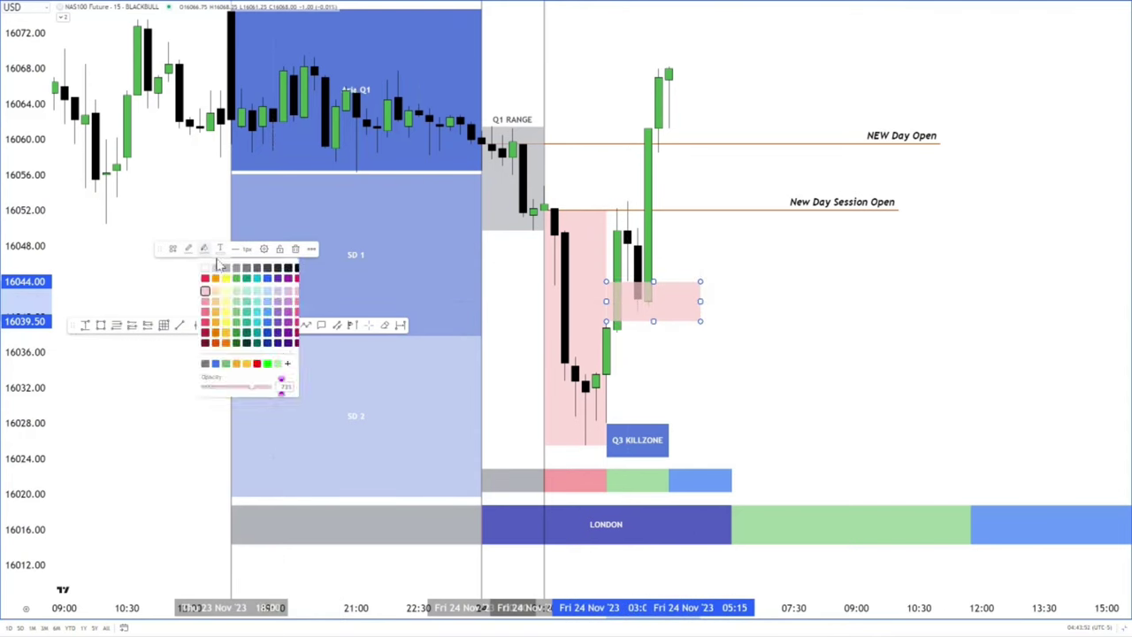
left_click(268, 279)
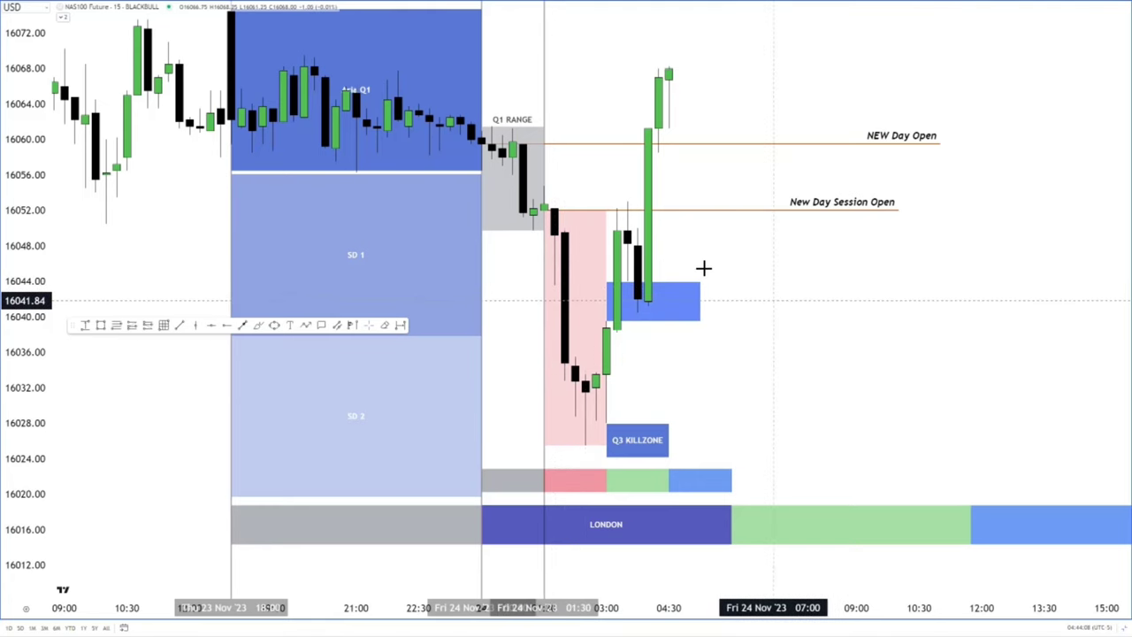
Switch the chart to the 5-minute timeframe and delete the blue rectangle between 16044.00 and 16039.50.
key("5")
key("Return")
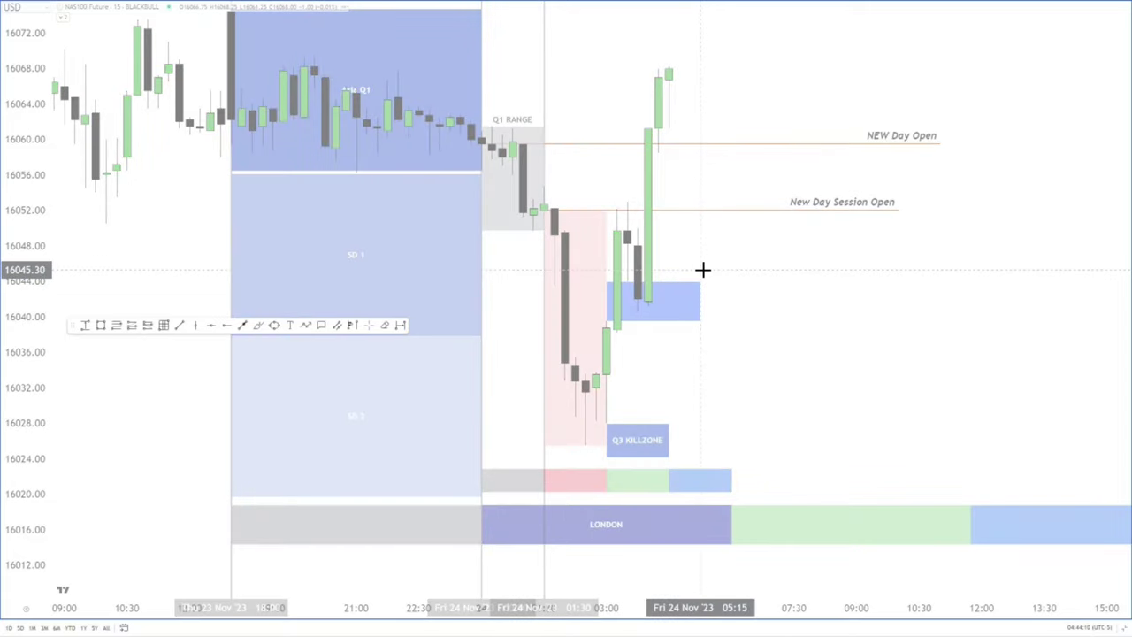
scroll(763, 614, "down", 2)
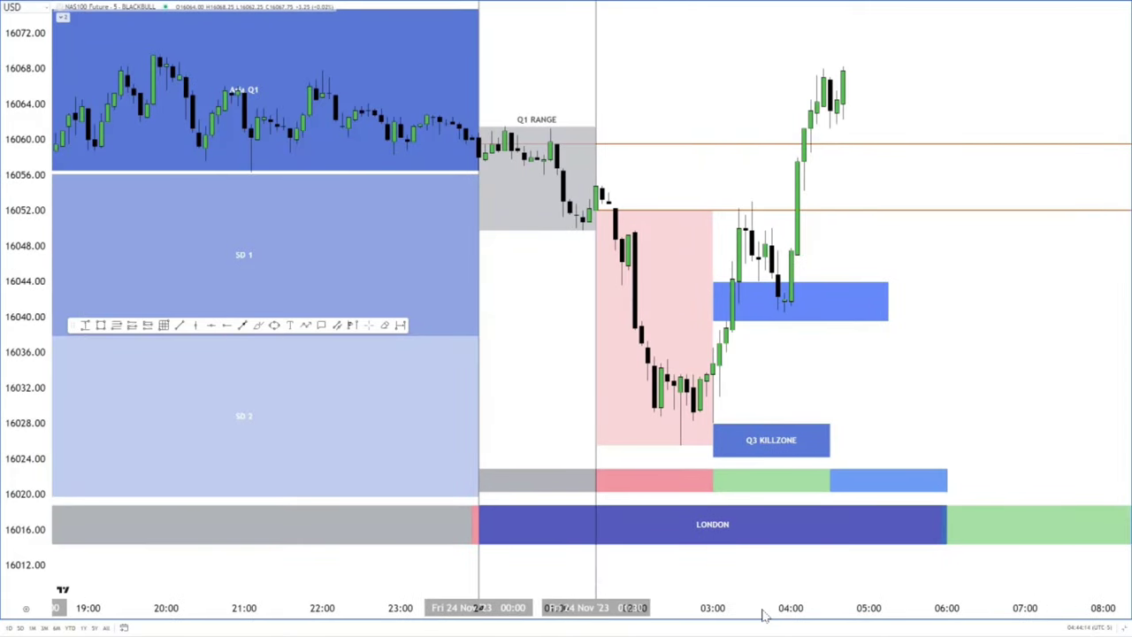
left_click(886, 319)
key("Delete")
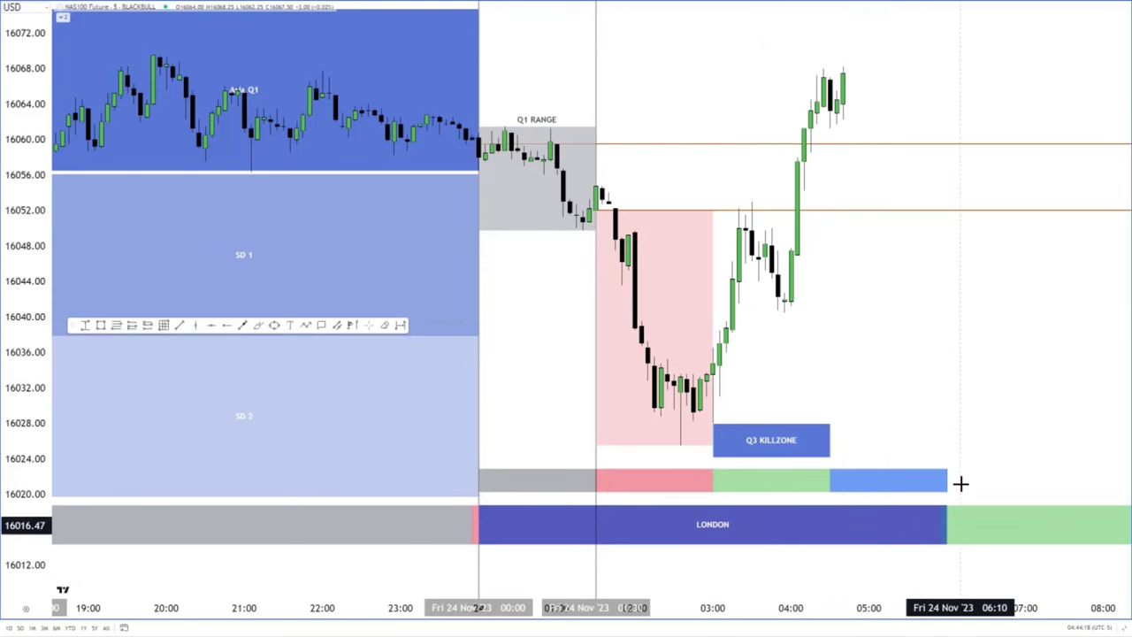
Reduce the height of London's four-quarter strip so that its upper edge sits at about 16021.06.
left_click(950, 481)
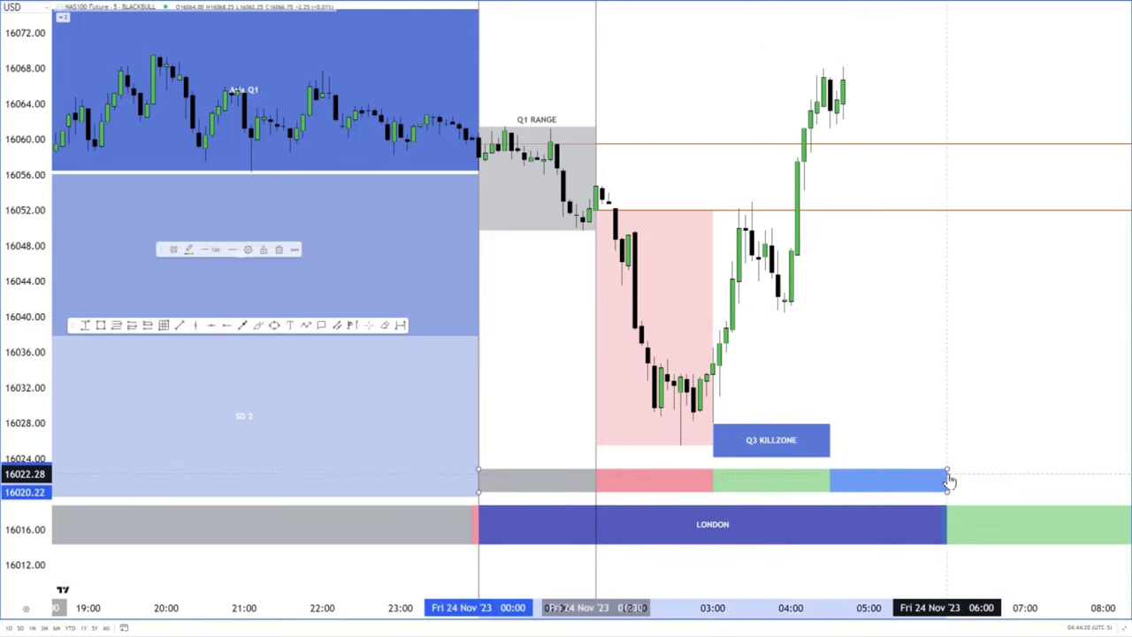
left_click_drag(949, 481, 951, 488)
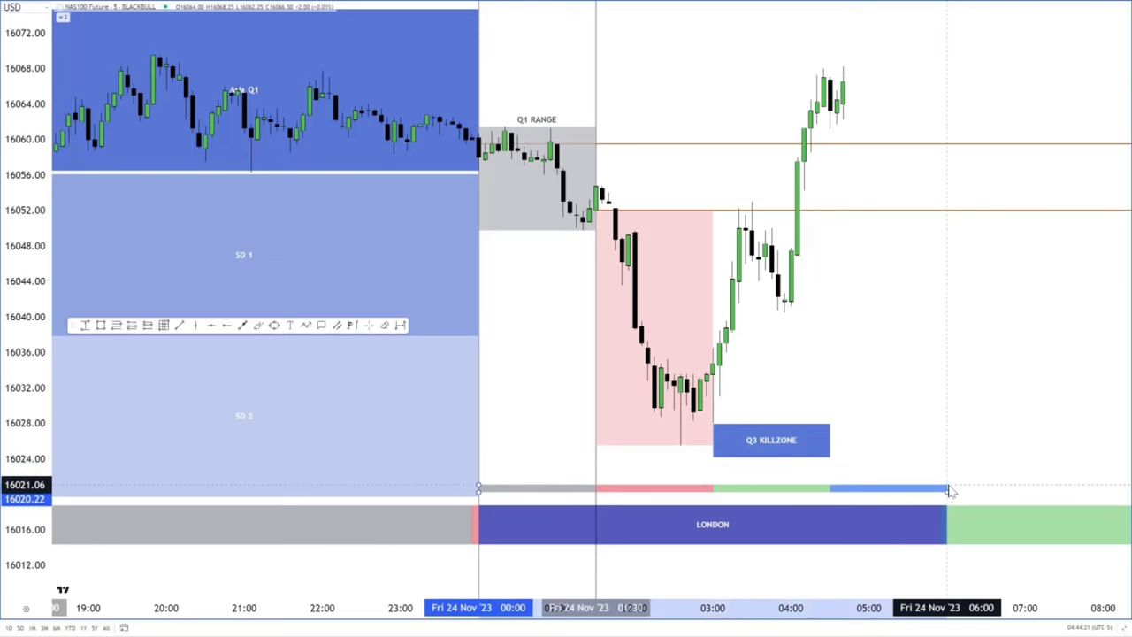
left_click(956, 344)
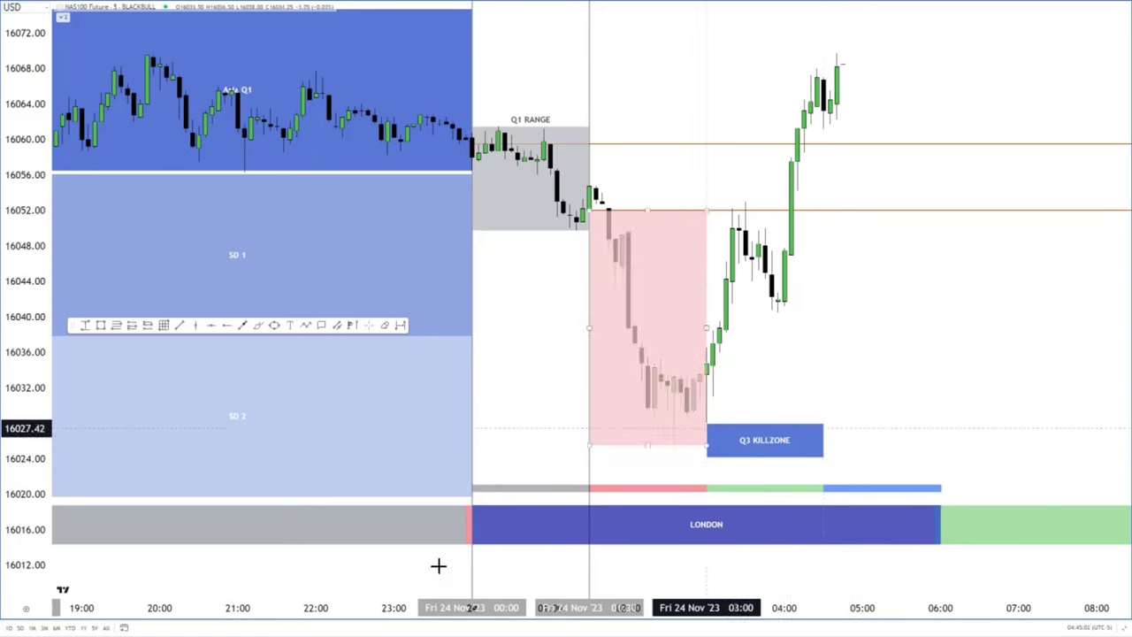
Draw a four-quarter strip directly above the Q3 KILLZONE rectangle, starting Fri 24 Nov 03:00 and spanning 16028.00 to about 16030.51.
left_click(164, 327)
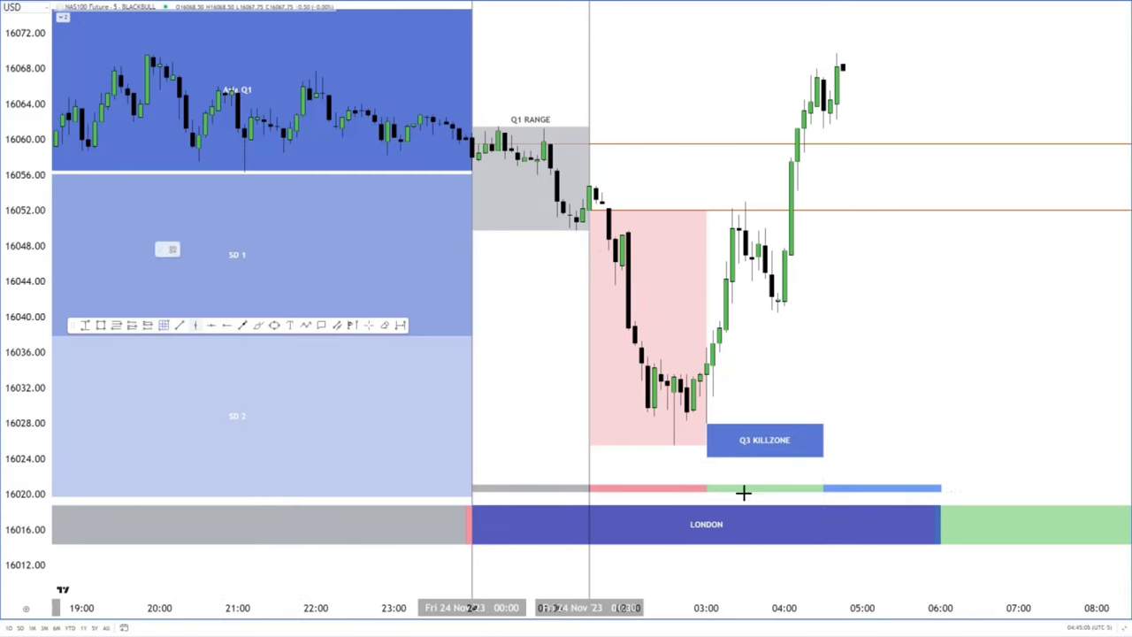
left_click(707, 423)
left_click(824, 403)
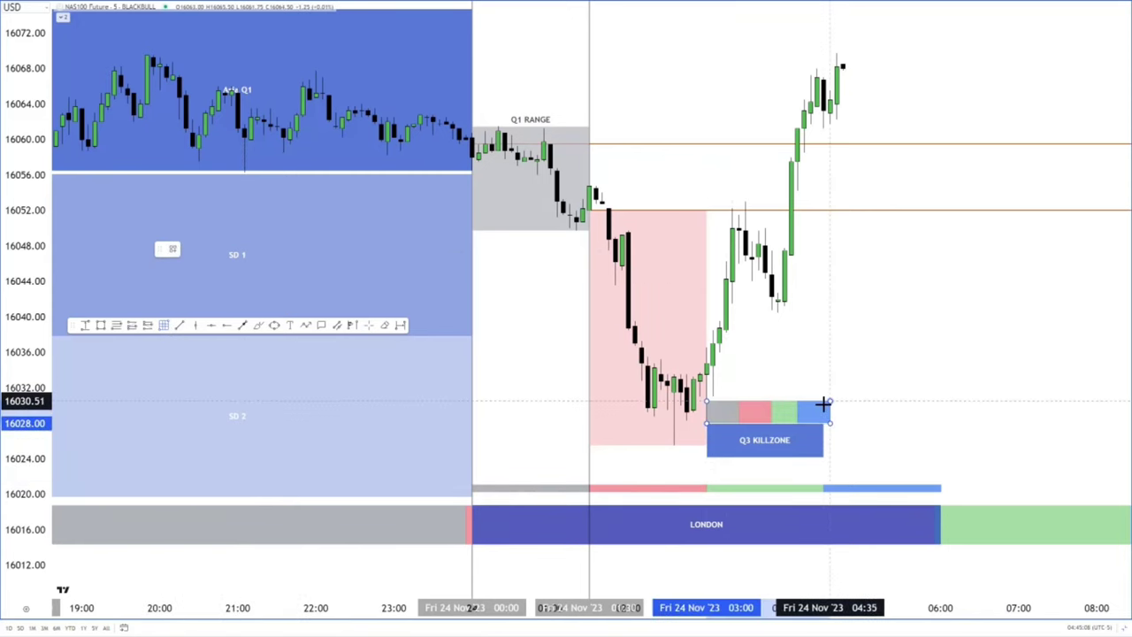
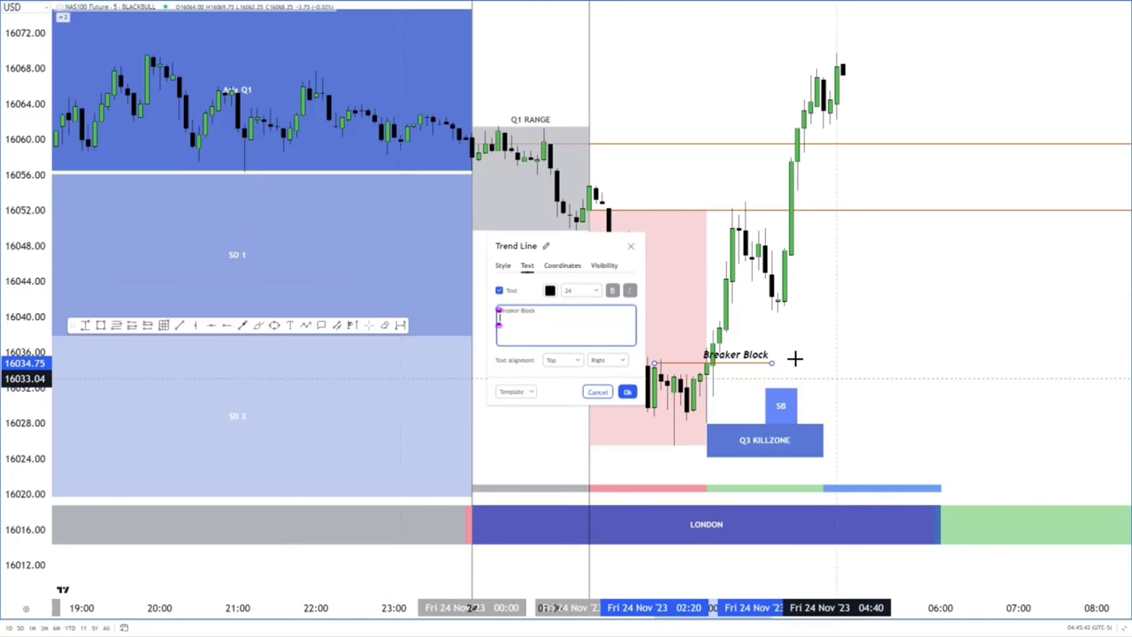
Extend the Breaker Block line horizontally at 16034.75 to Fri 24 Nov 04:45.
left_click_drag(775, 370, 842, 369)
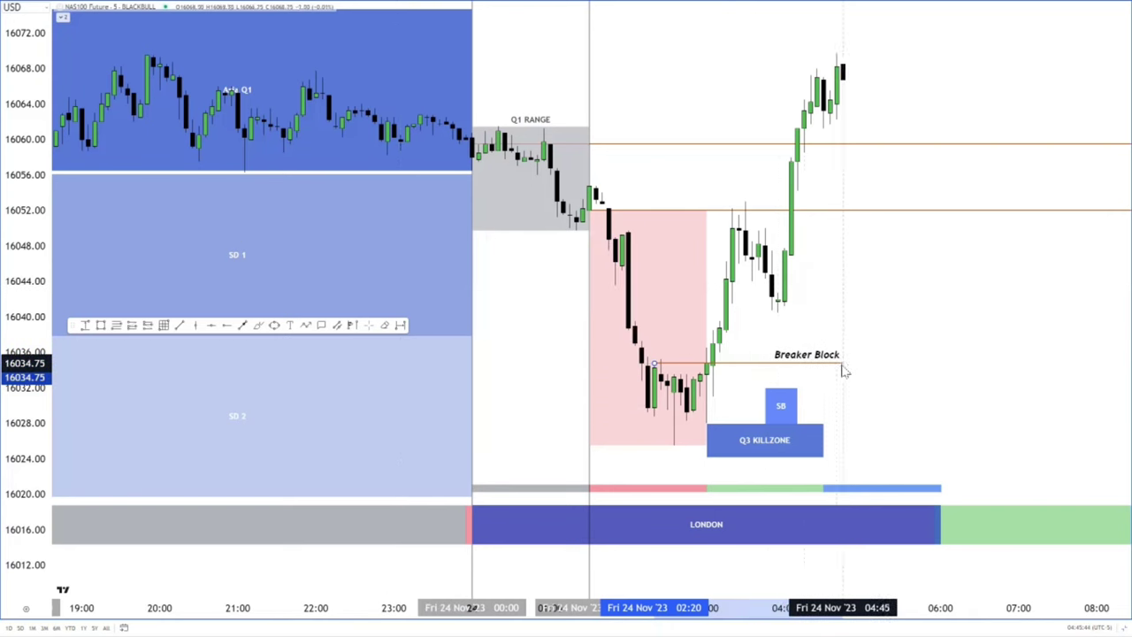
Place a long position at Fri 24 Nov 03:10 with its entry at 16037.00 and its stop at 16025.55.
left_click_drag(27, 453, 83, 394)
left_click_drag(649, 611, 499, 624)
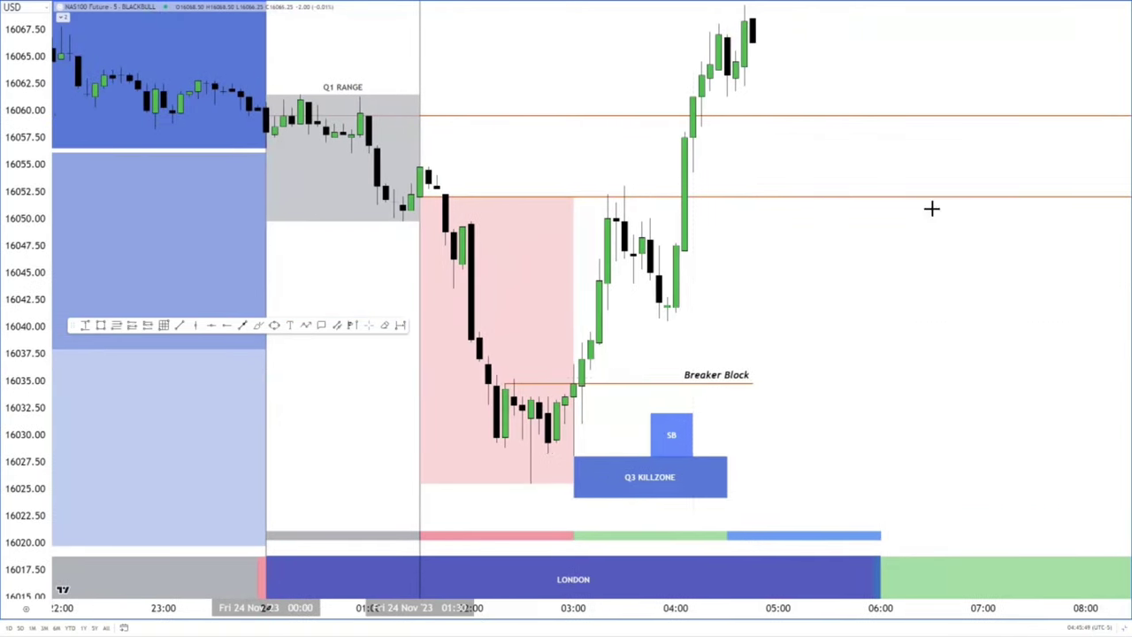
left_click_drag(1009, 230, 1029, 192)
left_click_drag(39, 443, 50, 323)
left_click_drag(413, 472, 413, 127)
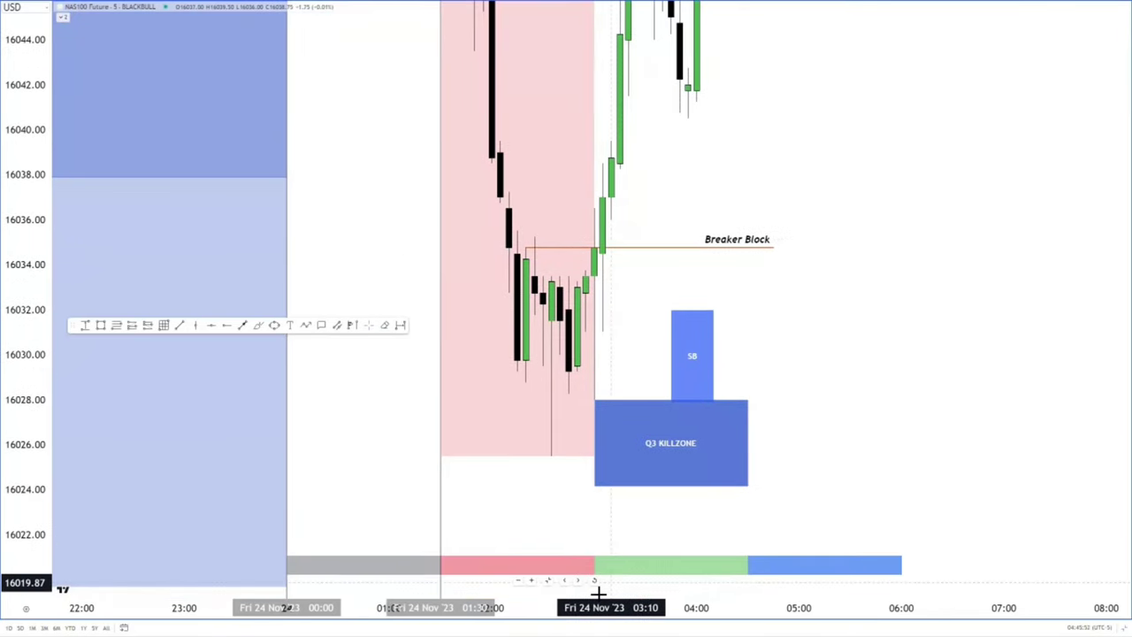
left_click_drag(584, 609, 329, 593)
left_click_drag(713, 354, 814, 381)
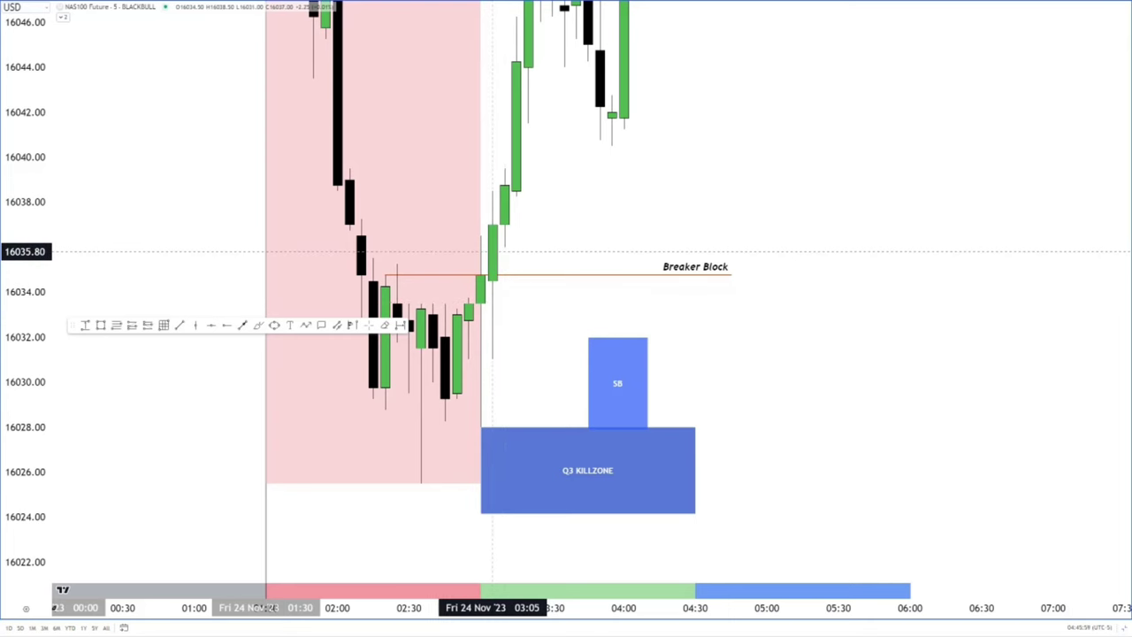
left_click_drag(12, 410, 12, 453)
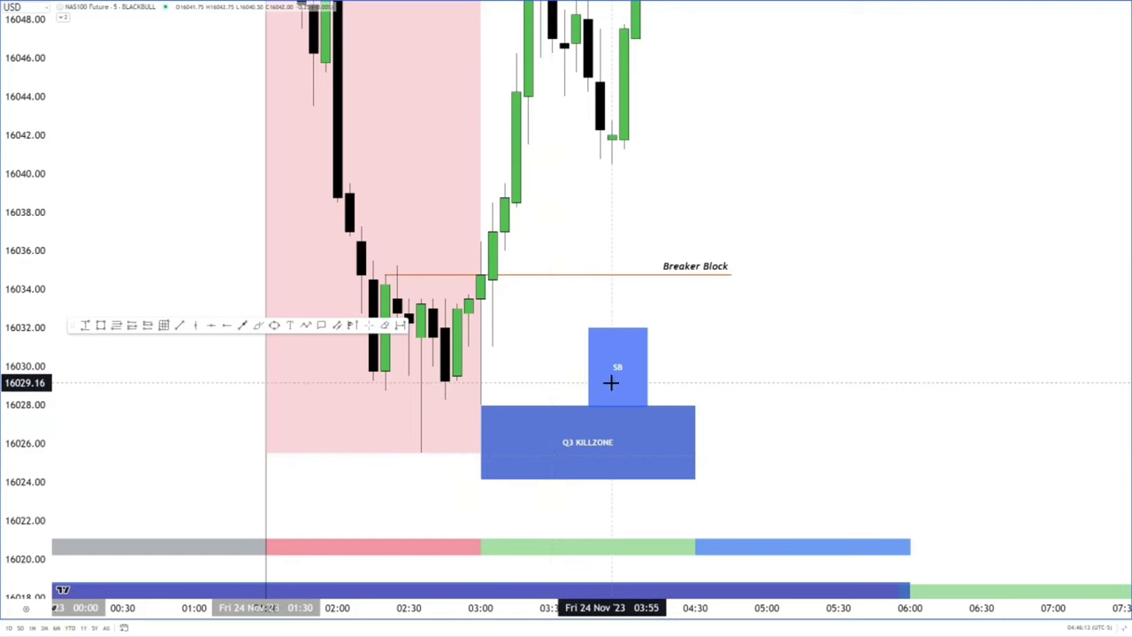
left_click(131, 326)
left_click(504, 231)
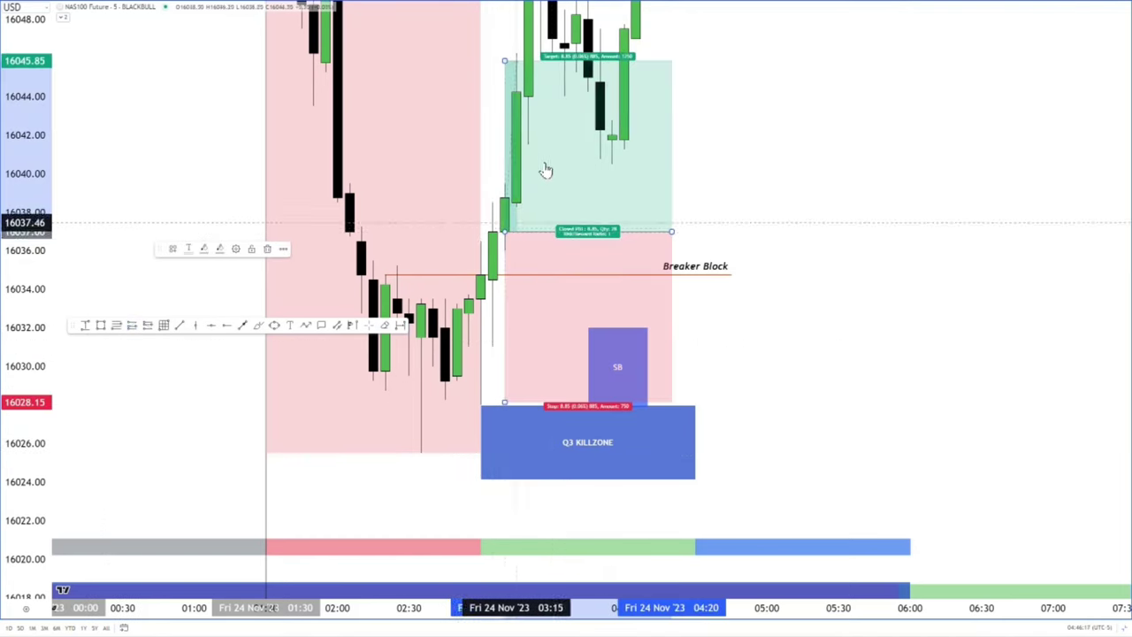
left_click_drag(25, 338, 25, 411)
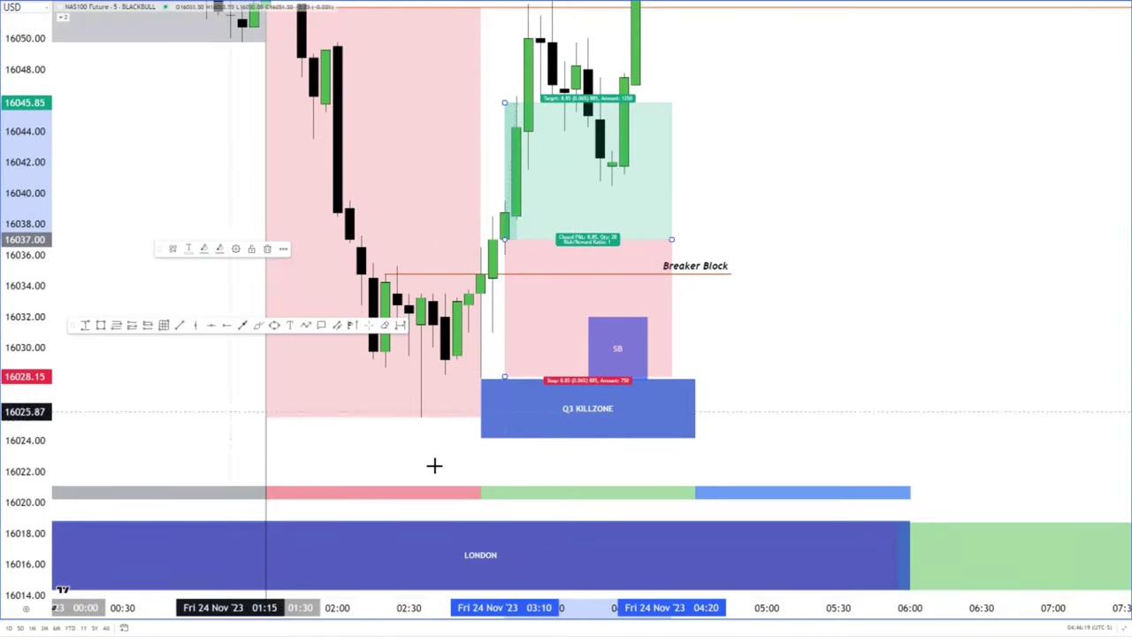
mouse_move(504, 376)
left_mouse_down()
mouse_move(467, 374)
mouse_move(496, 417)
left_mouse_up()
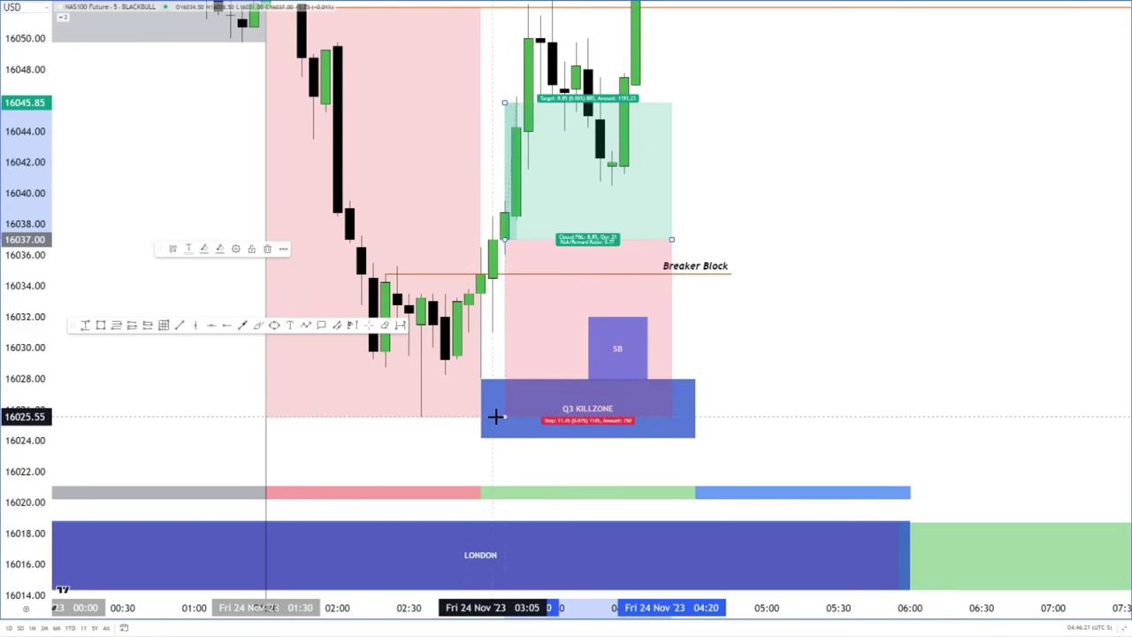
Delete the light red rectangle covering the decline between Fri 24 Nov 01:30 and 03:00.
left_click_drag(854, 133, 885, 318)
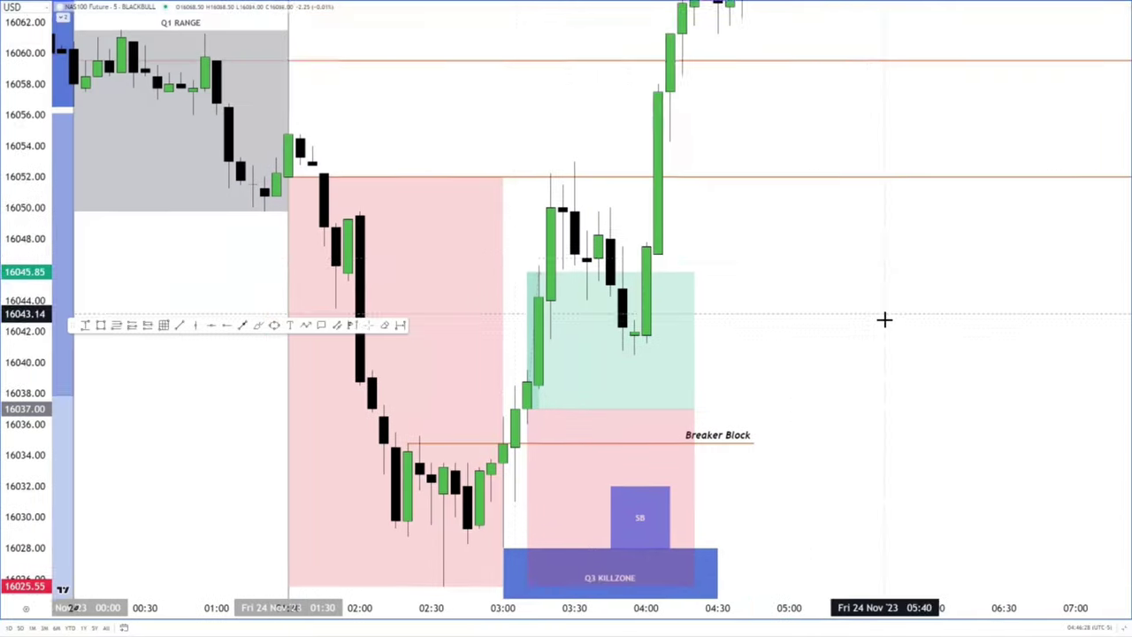
left_click_drag(564, 608, 693, 608)
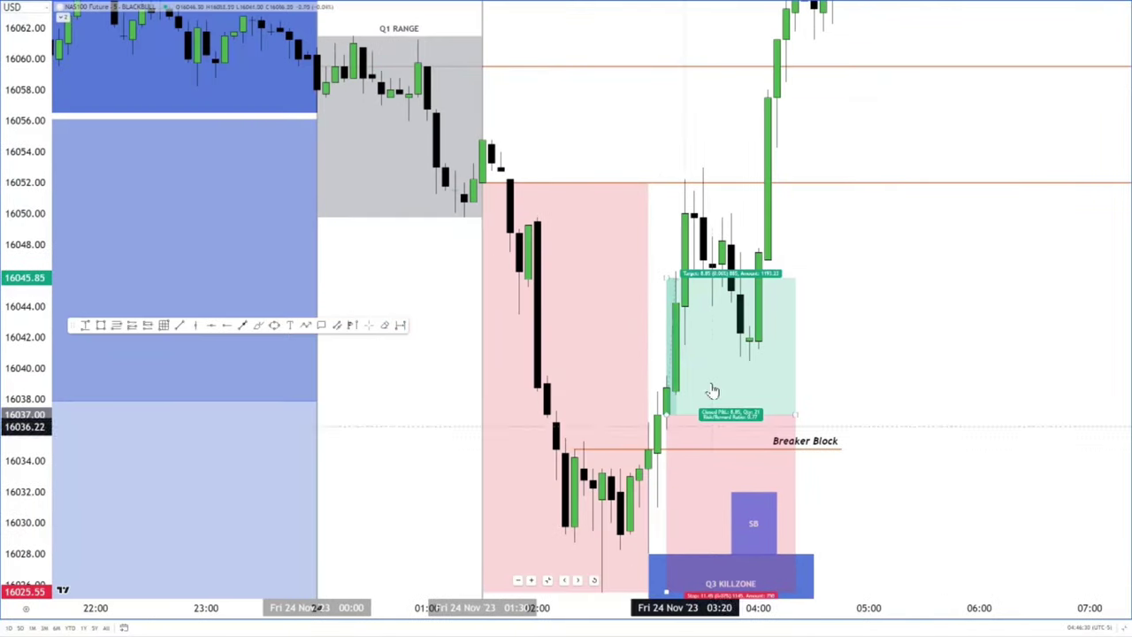
left_click_drag(13, 239, 6, 376)
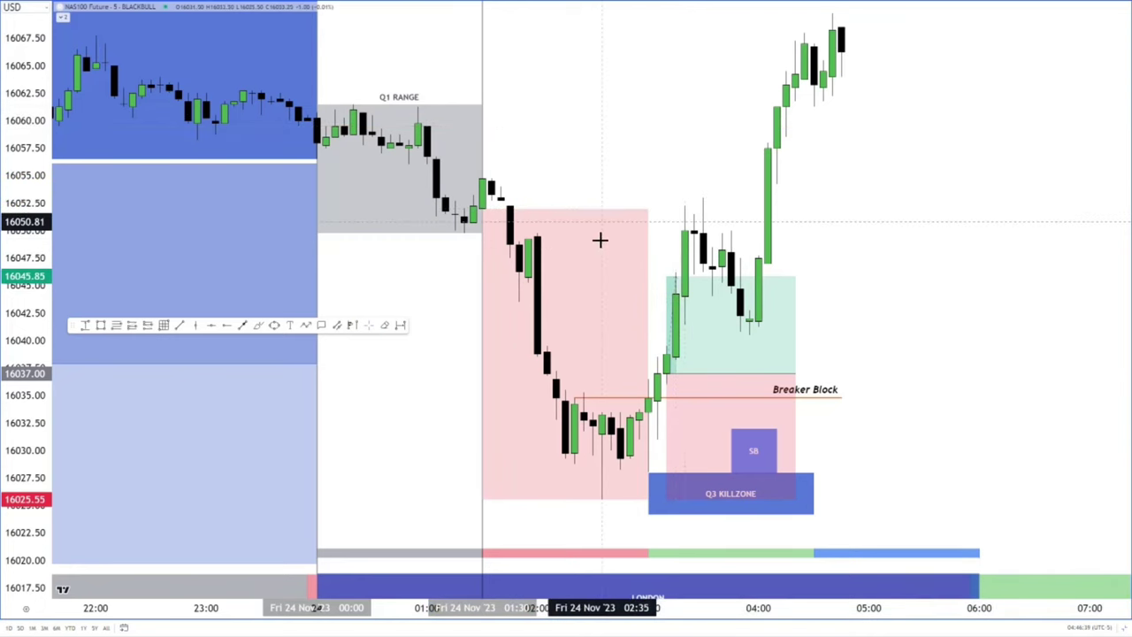
left_click(647, 211)
key("Delete")
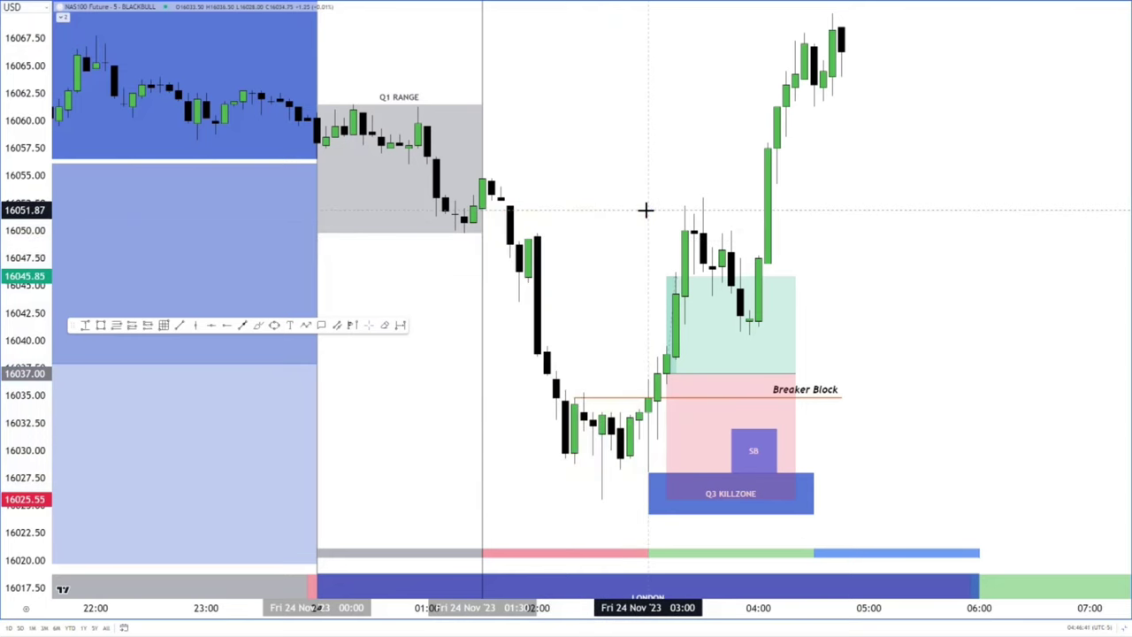
Raise the long position's target to the Q1 RANGE high at about 16061.38.
left_click(675, 281)
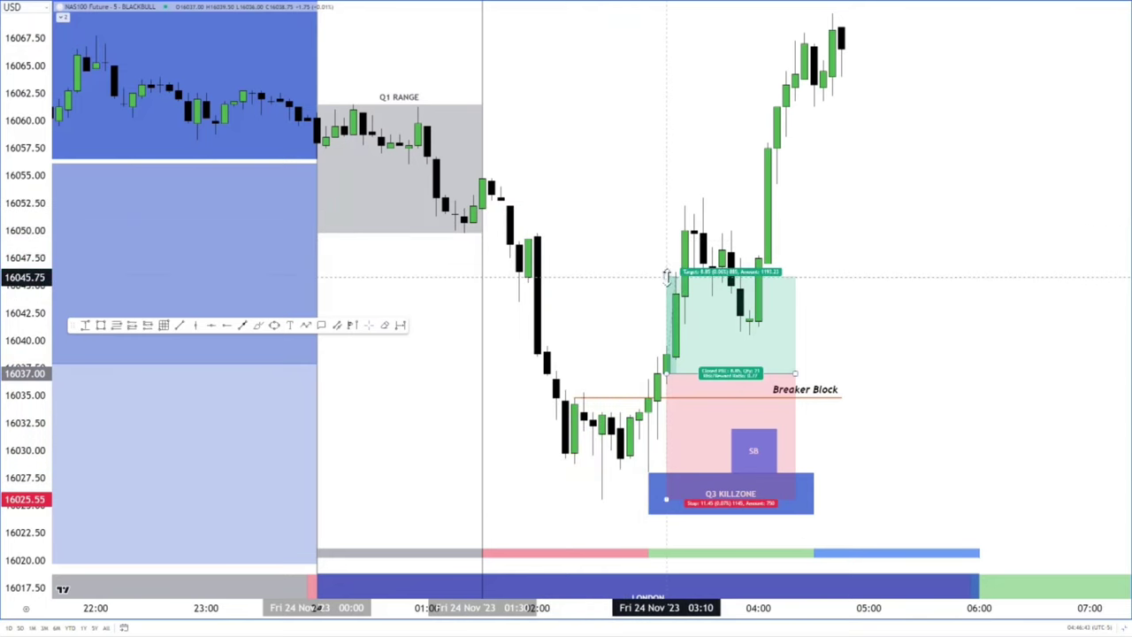
left_click_drag(672, 284, 637, 105)
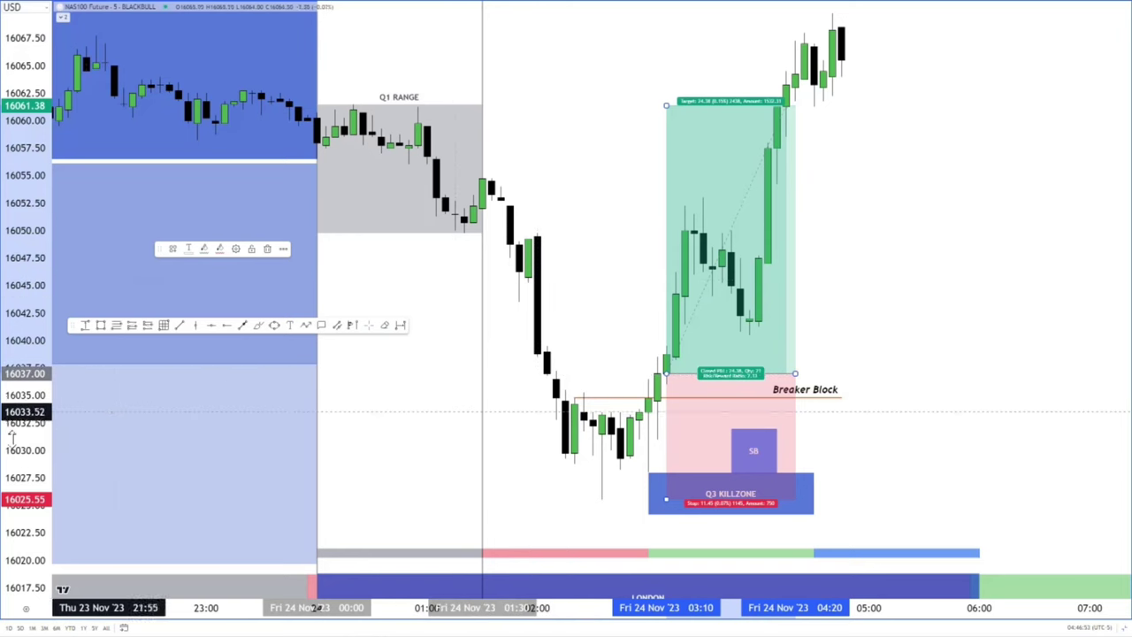
Draw a Fib Retracement from 16025.42 at Fri 24 Nov 02:05 to 16034.80 at 04:50.
left_click_drag(13, 434, 16, 407)
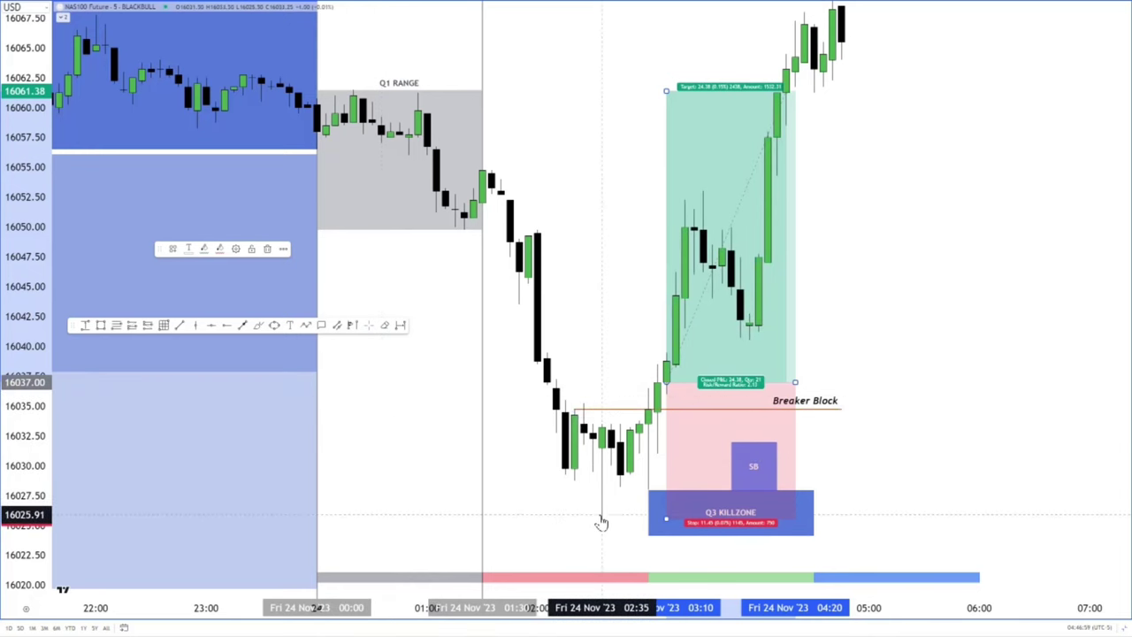
left_click(116, 326)
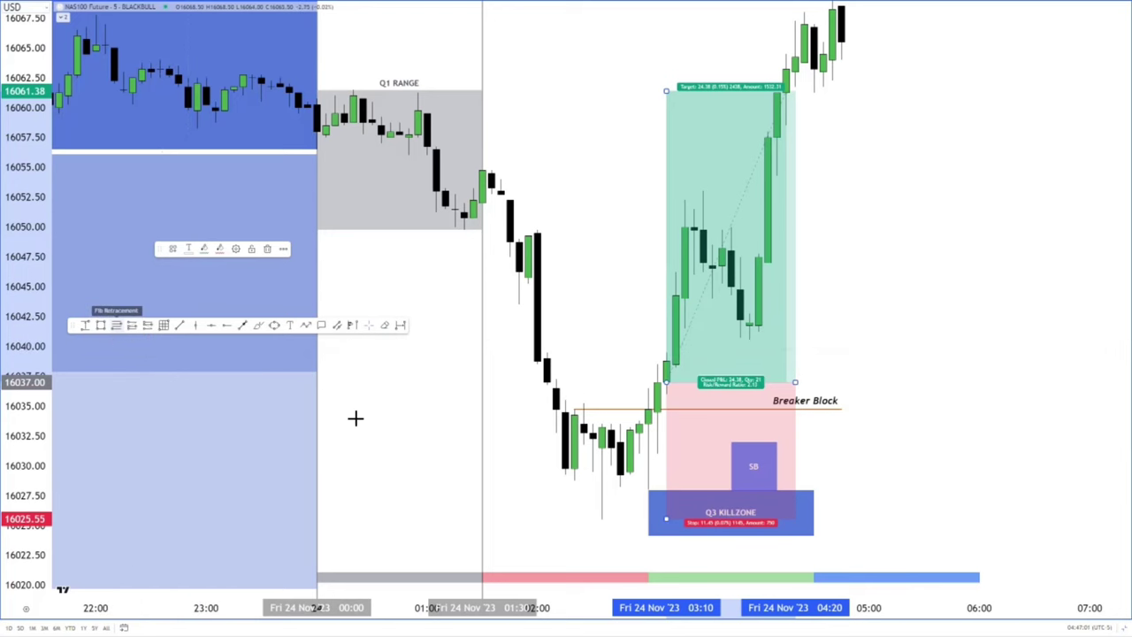
left_click(549, 519)
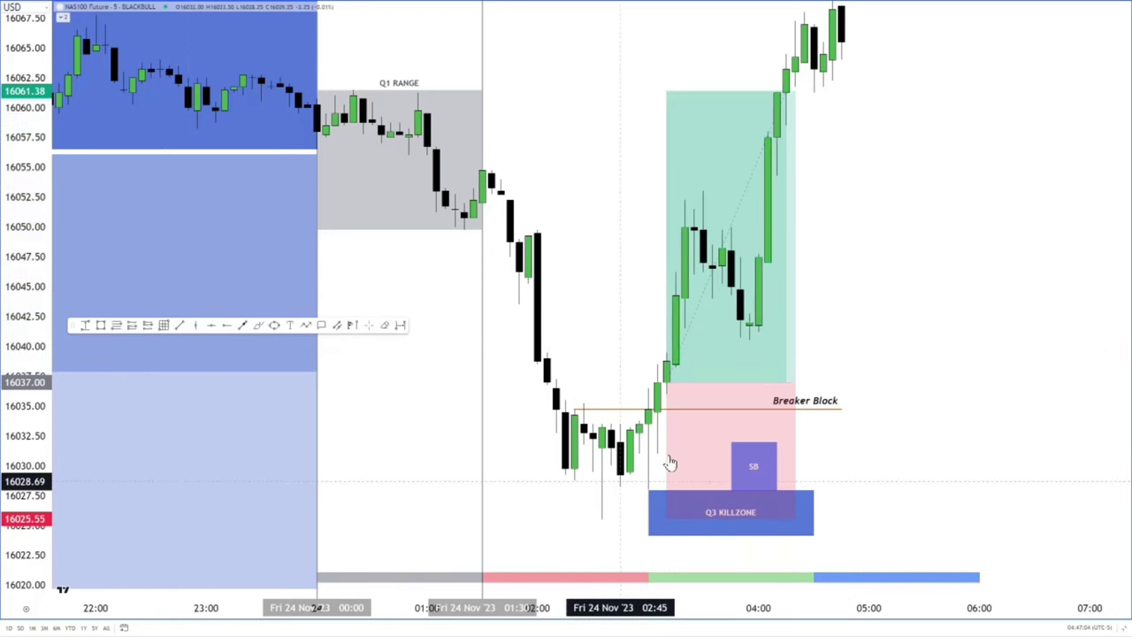
left_click(551, 520)
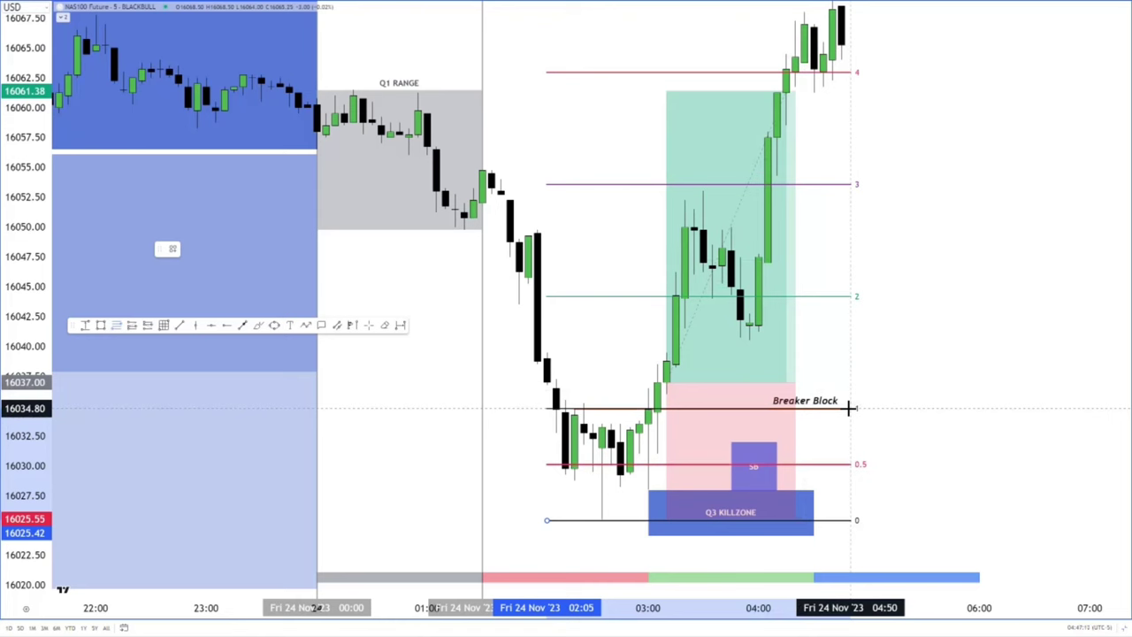
left_click(850, 407)
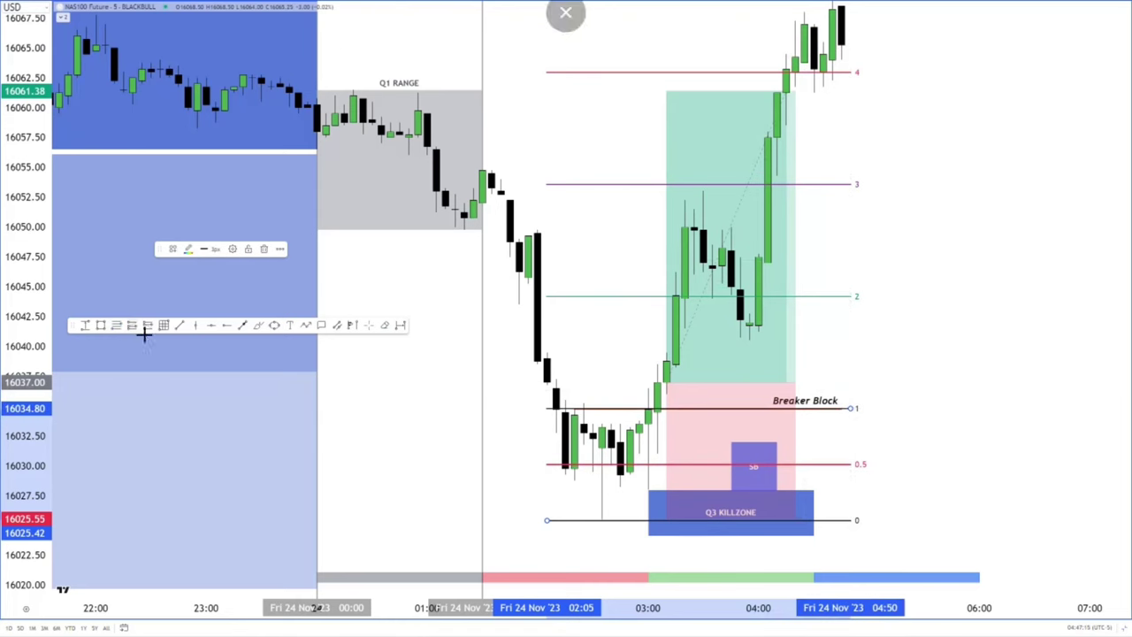
Draw a trend line on the Fib's level 4 at 16062.89 from 02:35 to 03:30, labelled x4 with middle, centred text.
left_click(601, 73)
left_click(703, 73)
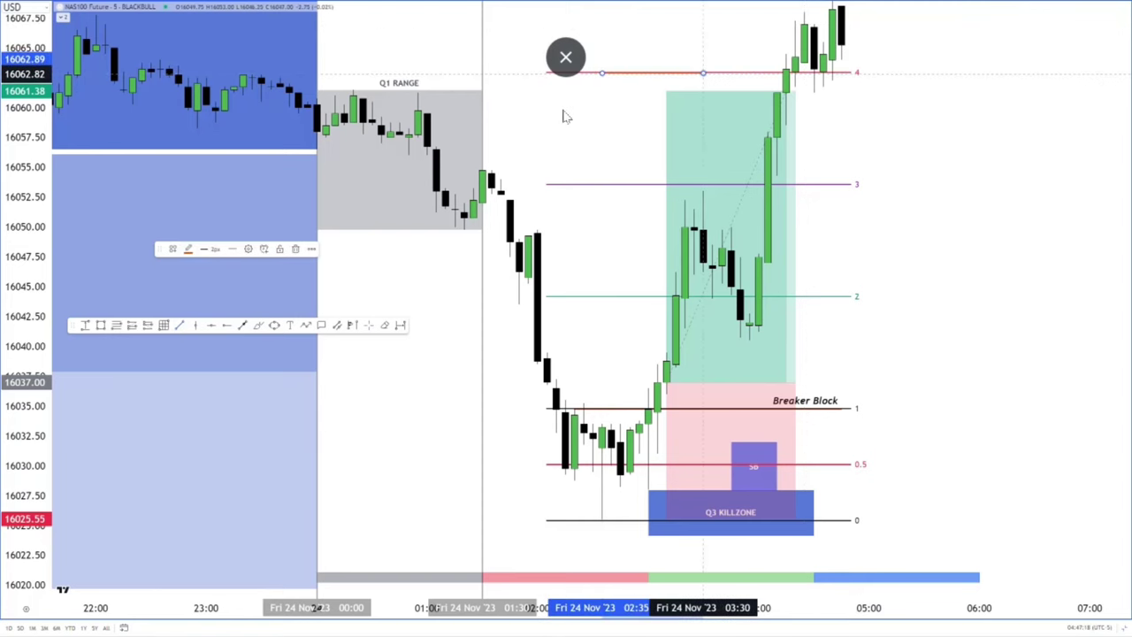
left_click(248, 251)
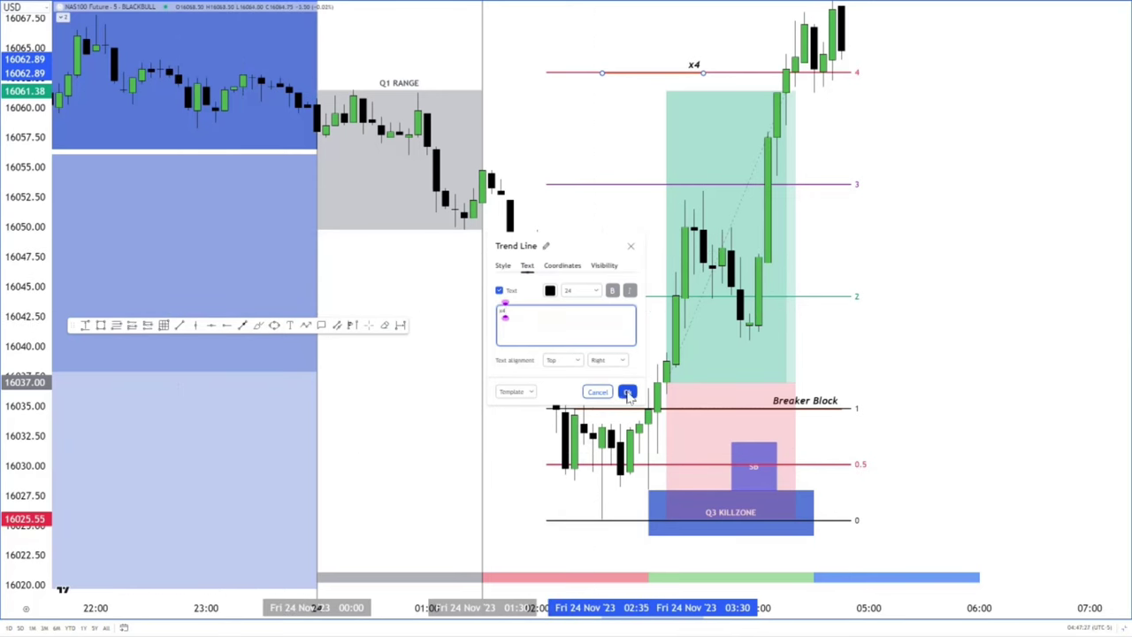
left_click(571, 362)
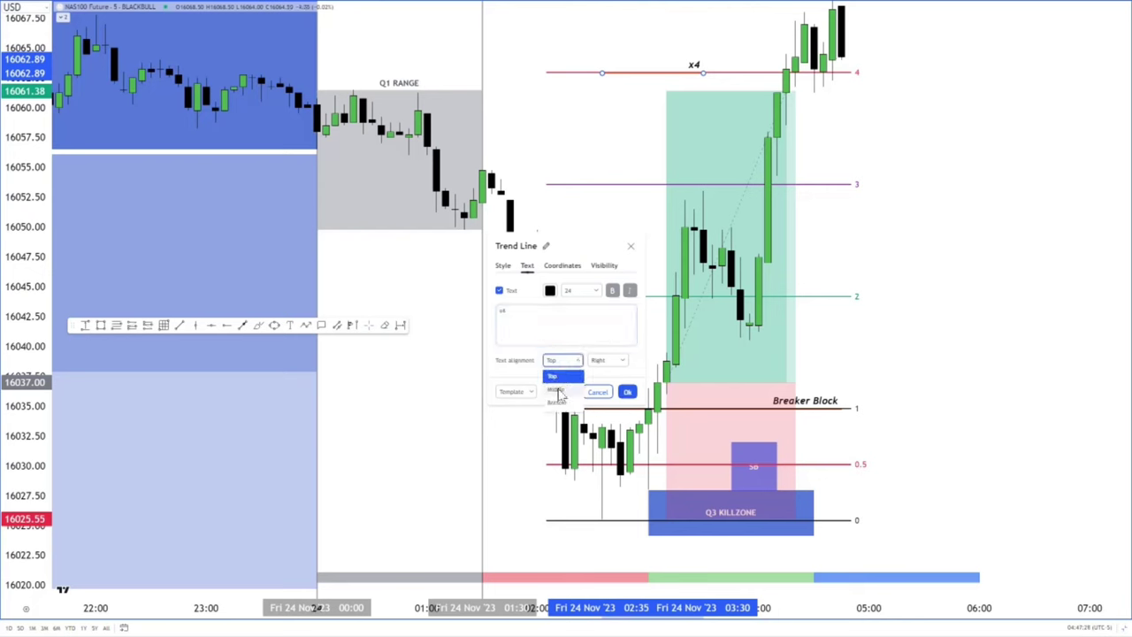
left_click(561, 386)
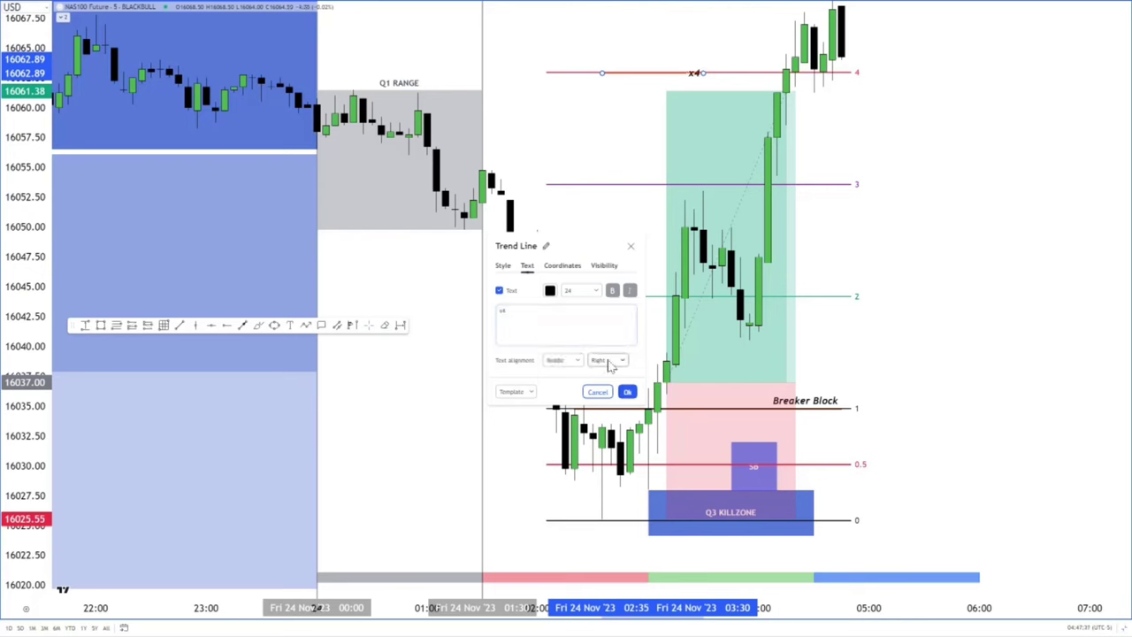
left_click(609, 362)
left_click(606, 390)
left_click(1100, 220)
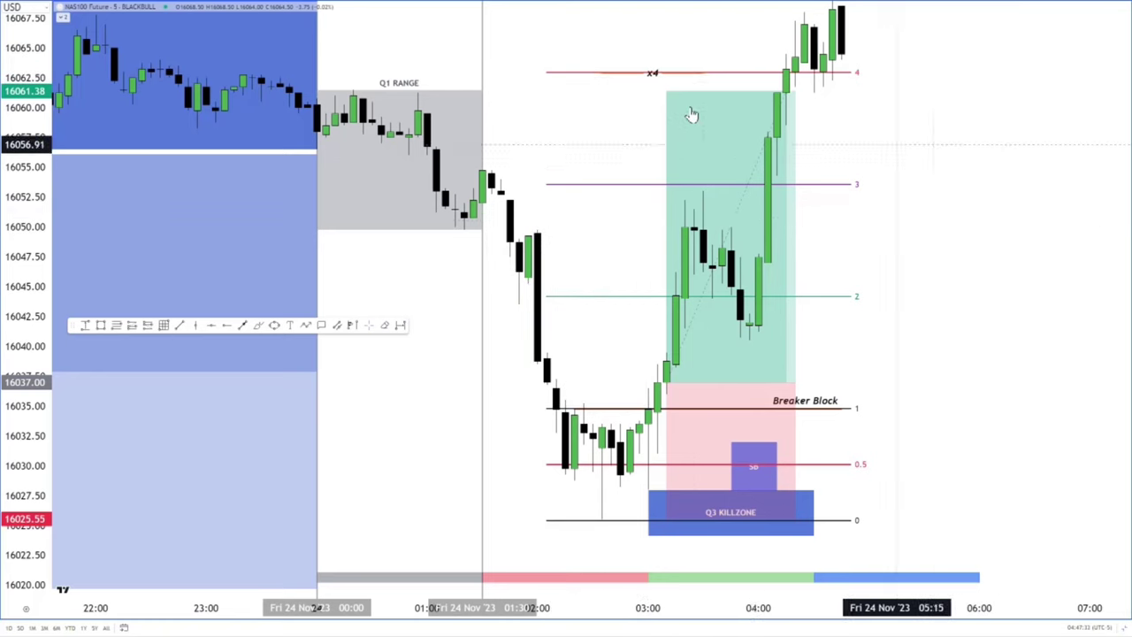
Raise the long position's target to 16062.96 at the x4 line and delete the Fib Retracement.
left_click(691, 115)
left_click_drag(667, 92, 670, 76)
left_click(559, 72)
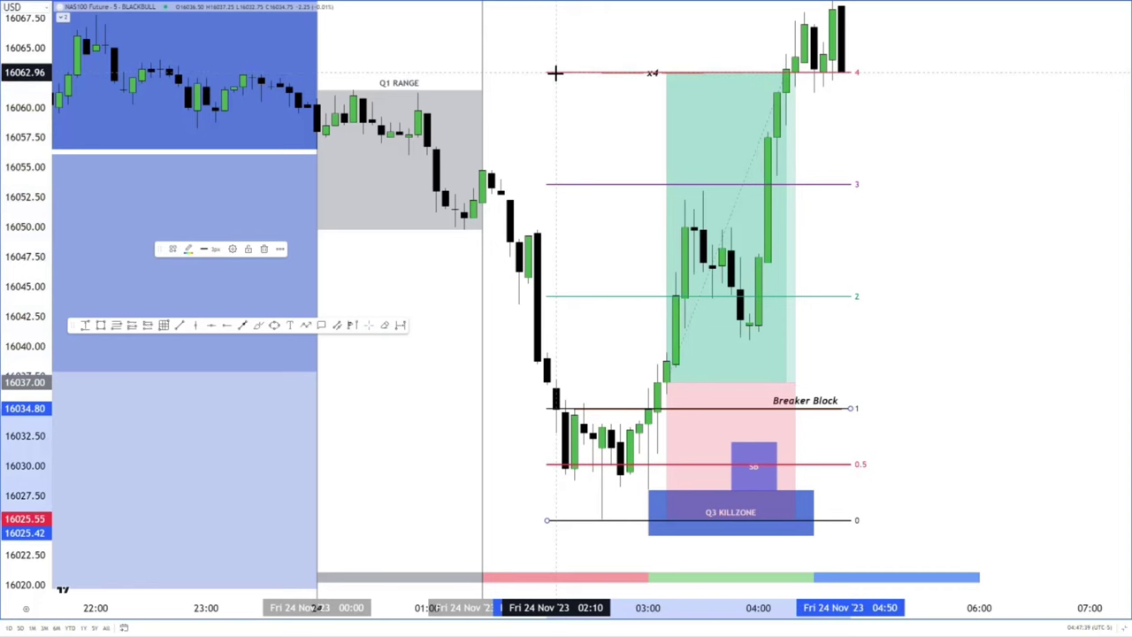
key("Delete")
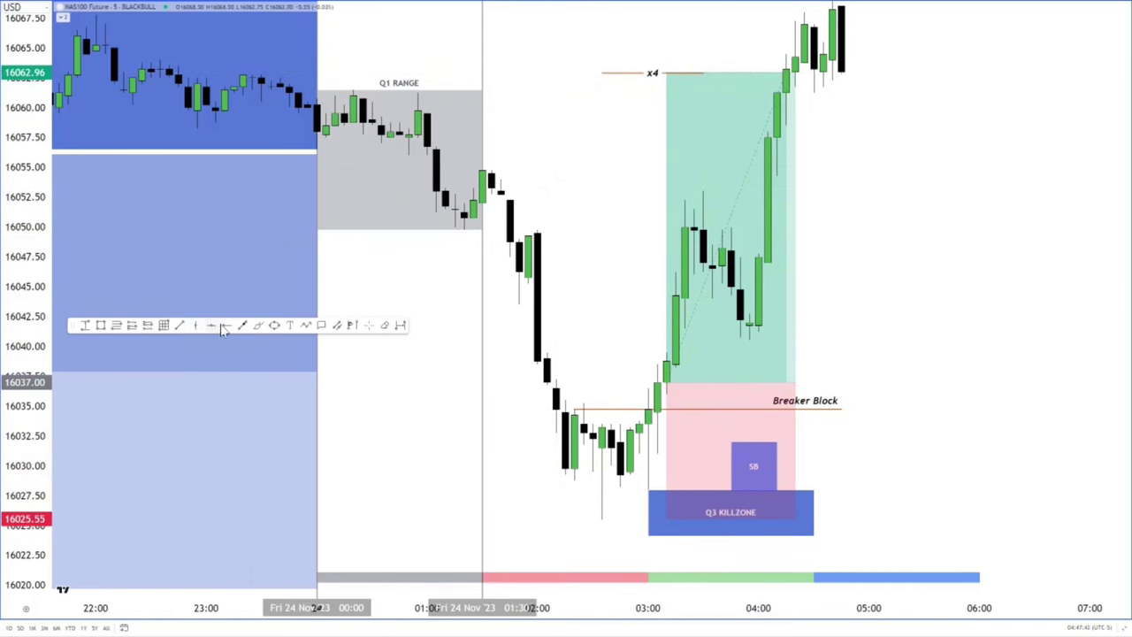
Draw a horizontal trend line at the Q1 RANGE high of 16061.50 from Fri 24 Nov 00:20 to 04:05.
left_click(179, 325)
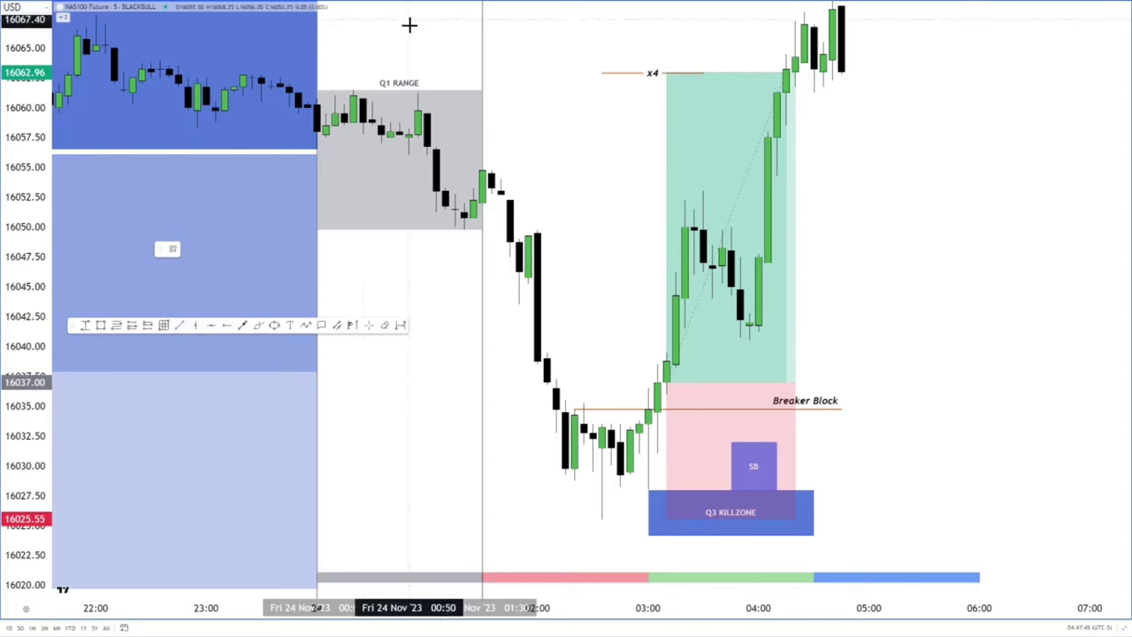
left_click(551, 92)
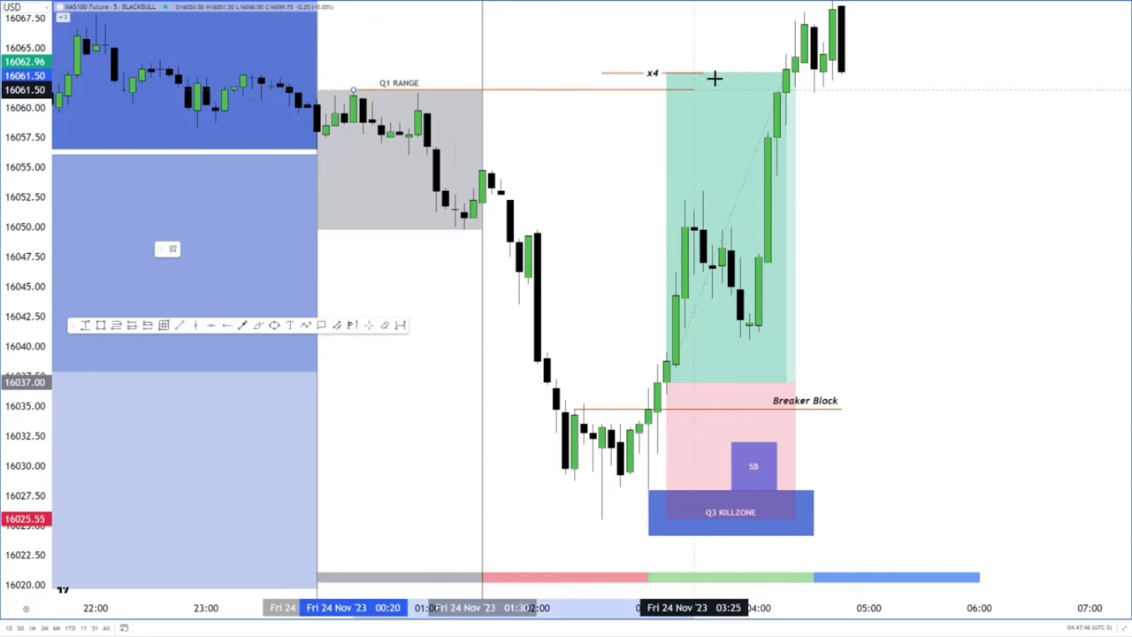
left_click(769, 88)
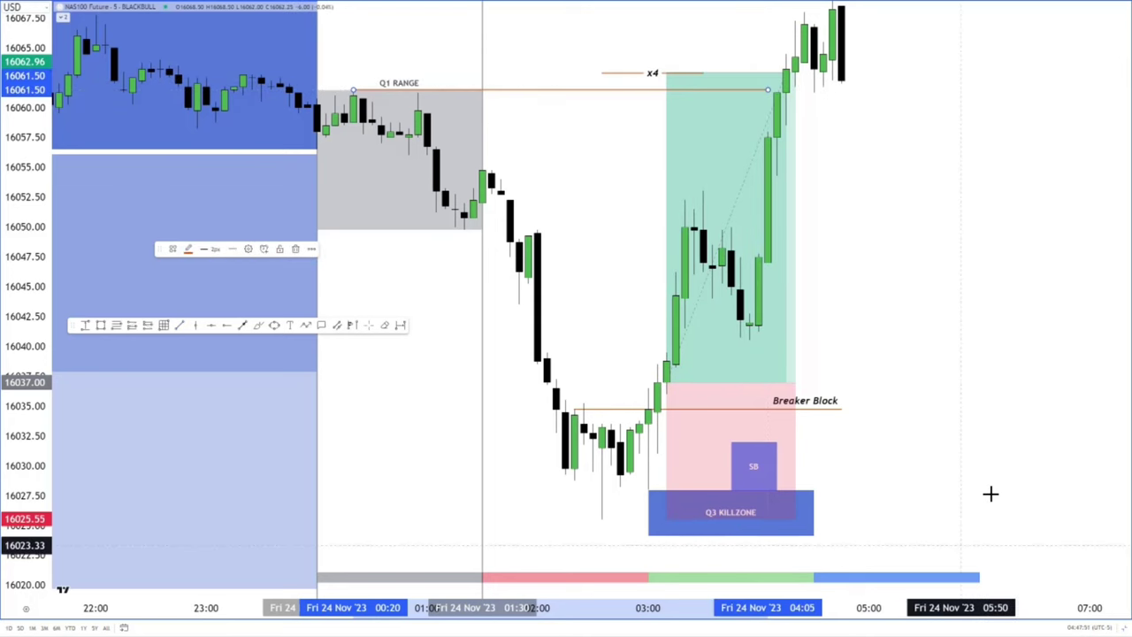
Apply the ..BuySide Liquidity template to the trend line at the Q1 RANGE high.
left_click_drag(991, 493, 808, 399)
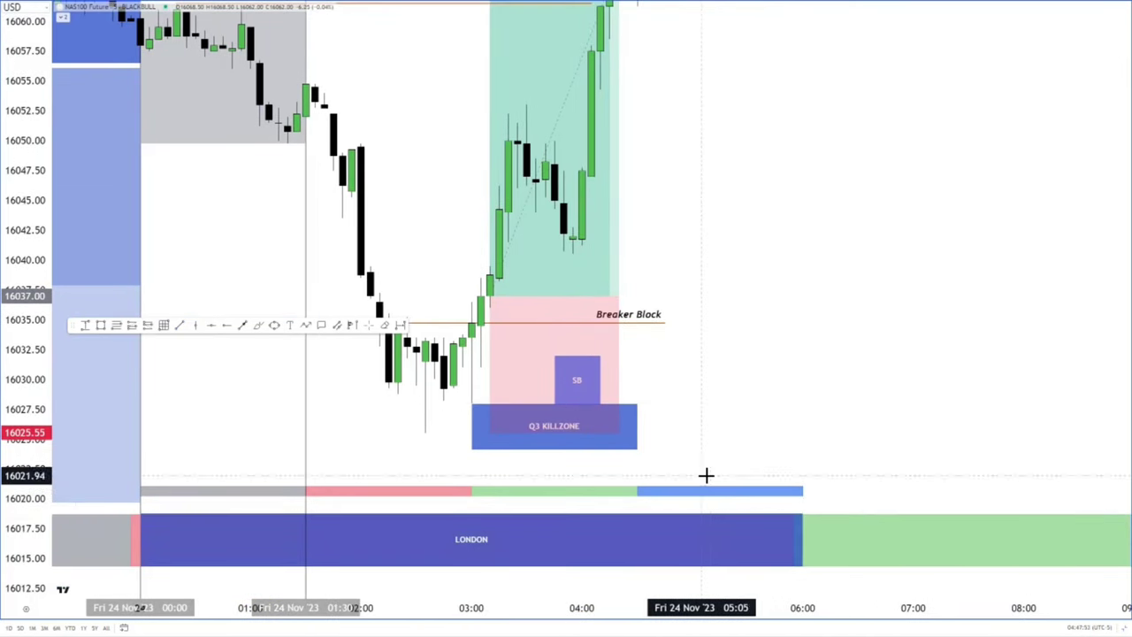
left_click_drag(397, 105, 399, 269)
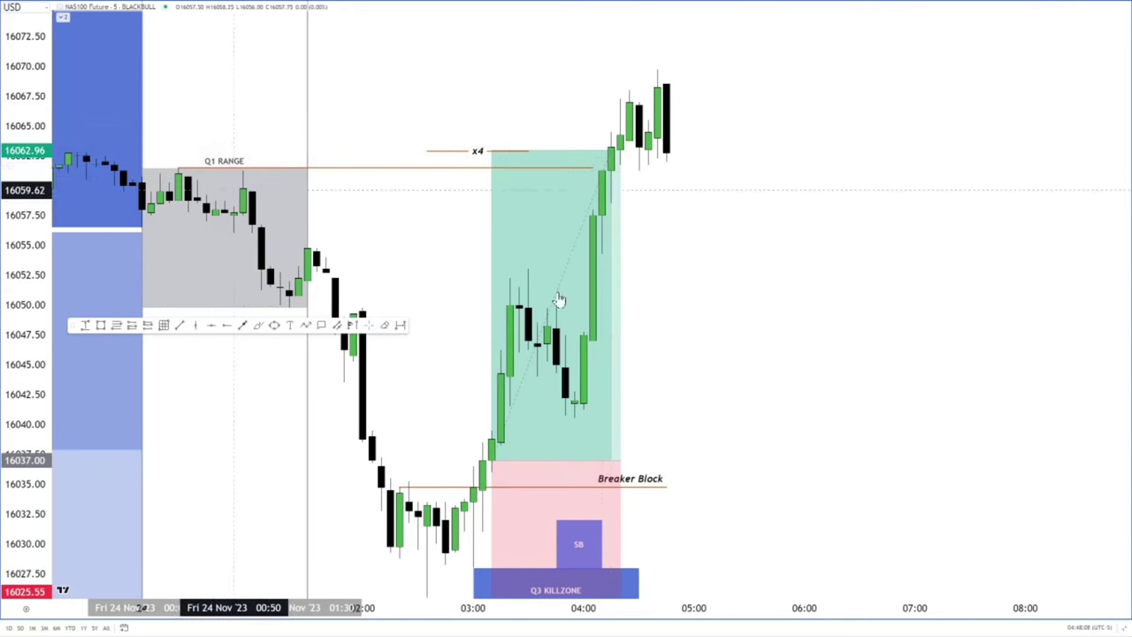
left_click_drag(444, 309, 464, 130)
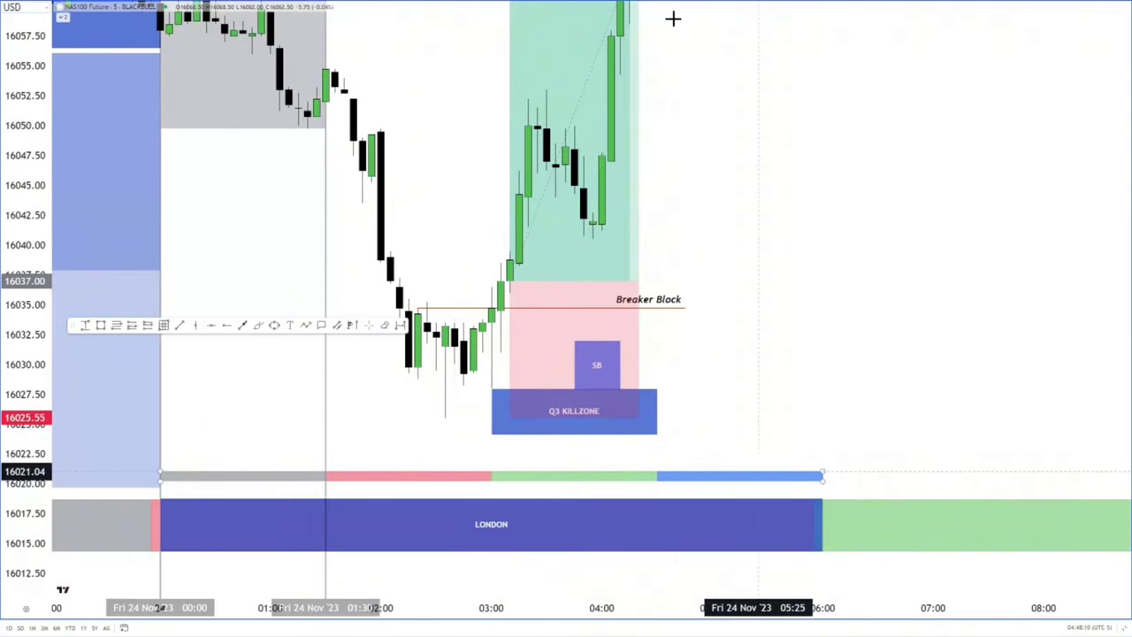
left_click_drag(701, 214, 727, 419)
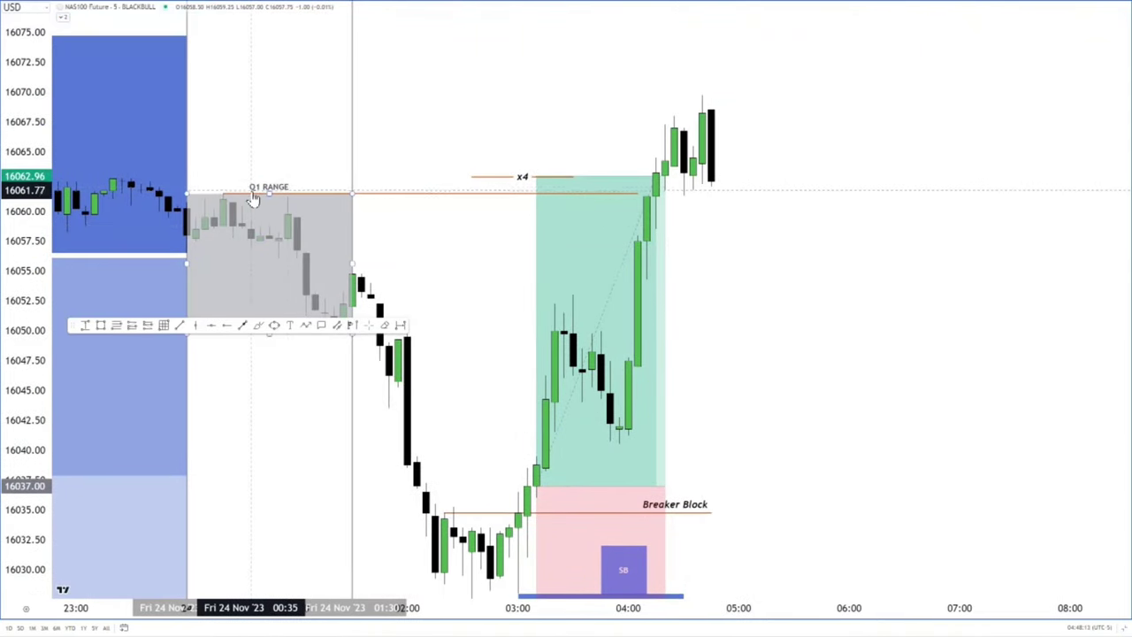
left_click(250, 193)
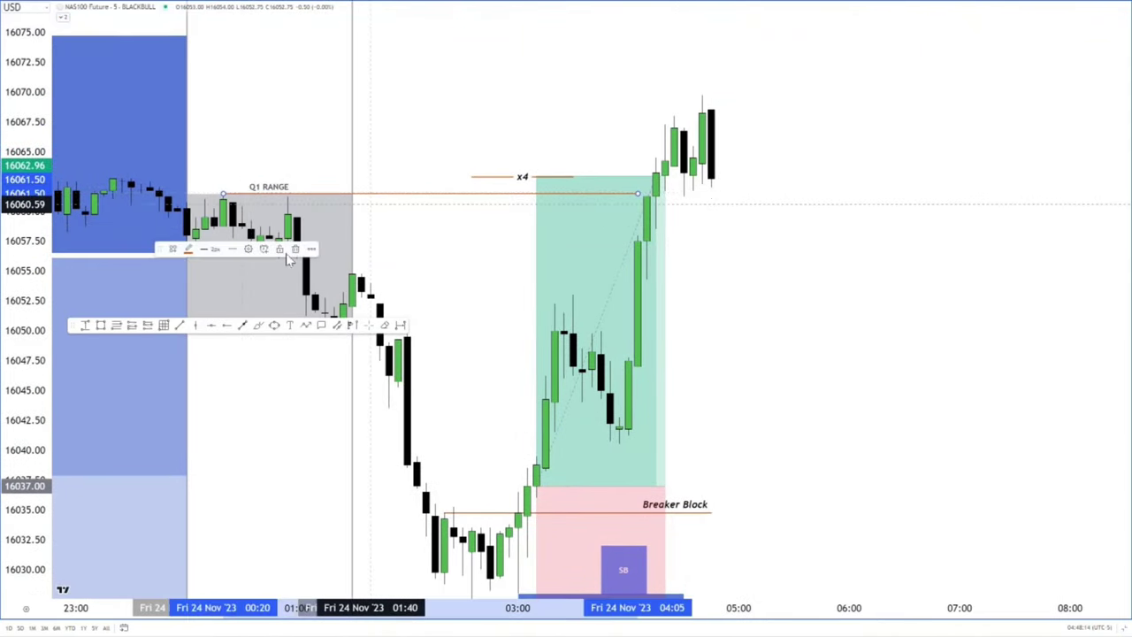
left_click(251, 252)
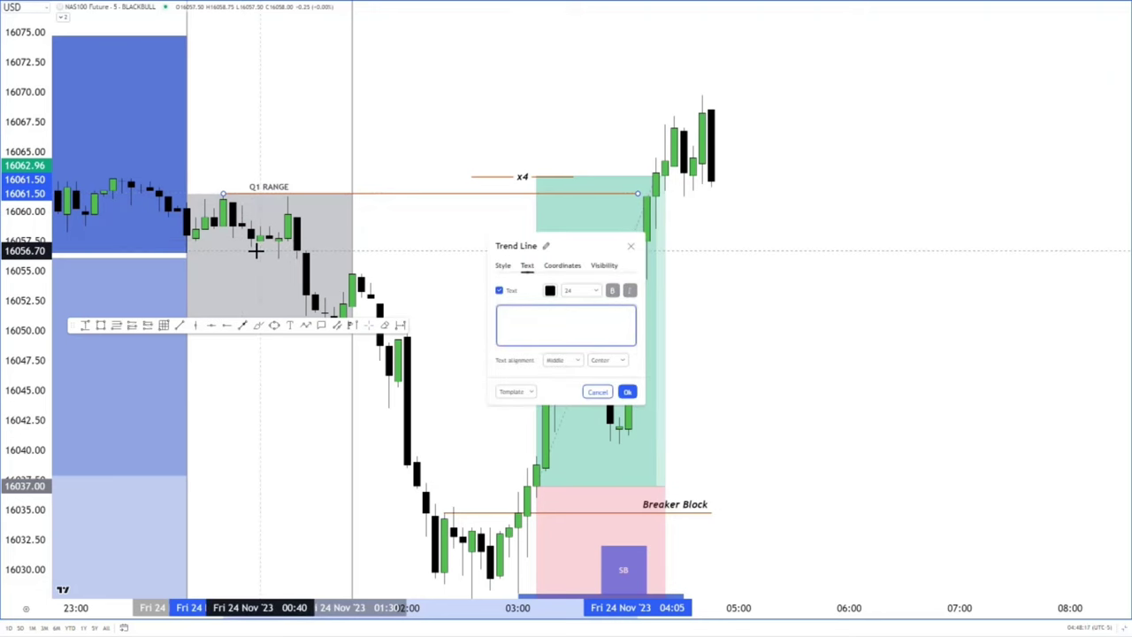
left_click(513, 391)
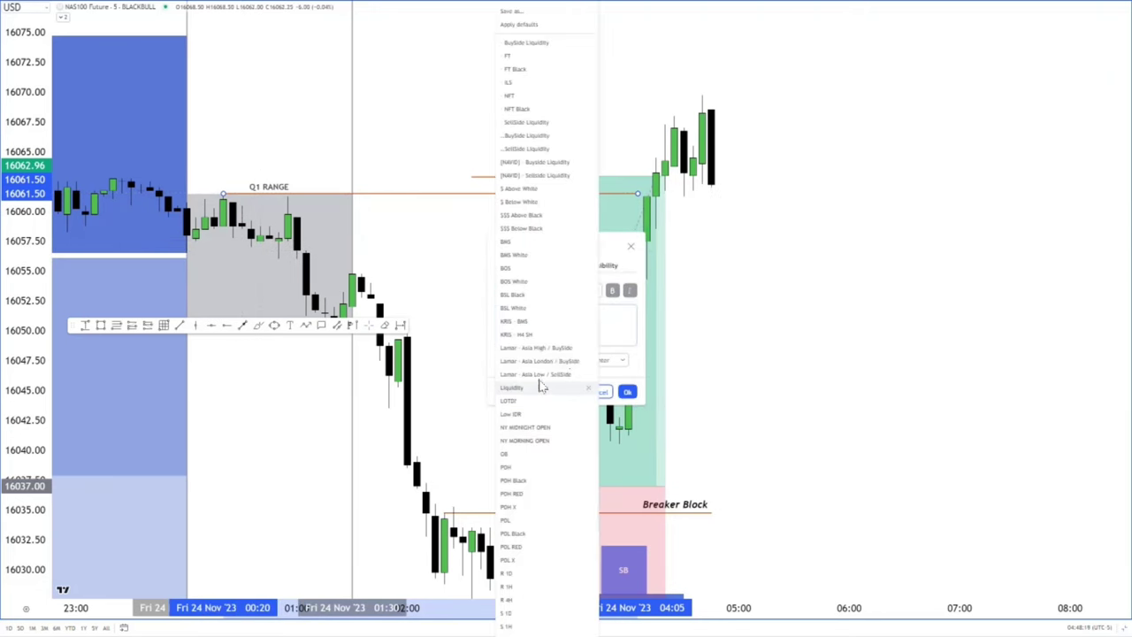
left_click(534, 136)
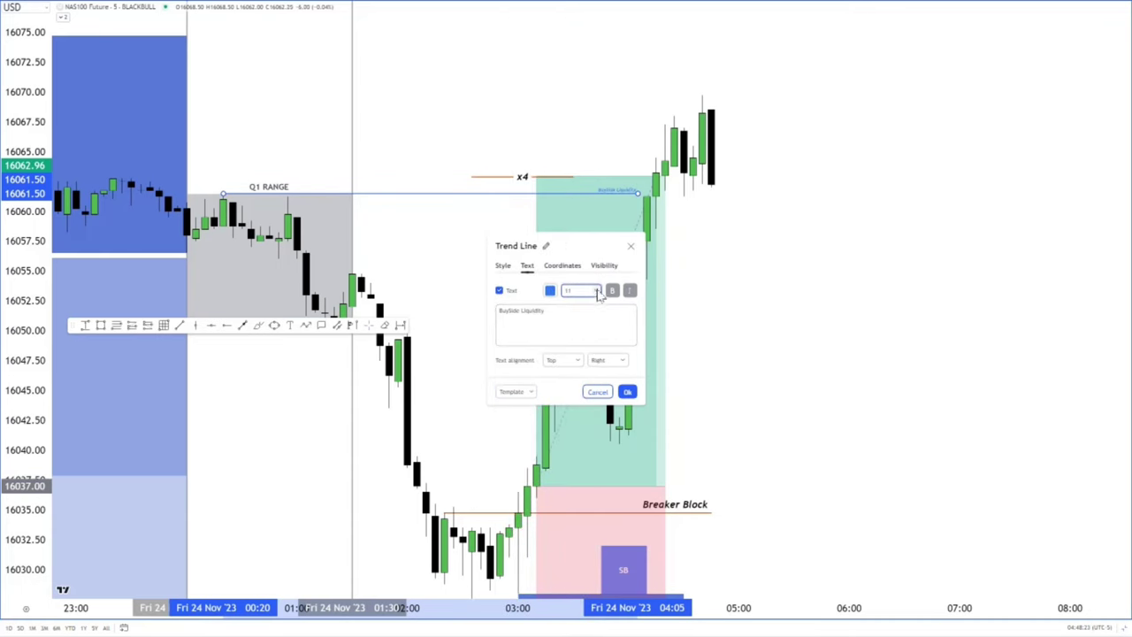
Set the BuySide Liquidity label's font size to 20 and shorten its line to end at Fri 24 Nov 03:10.
left_click(599, 295)
left_click(582, 372)
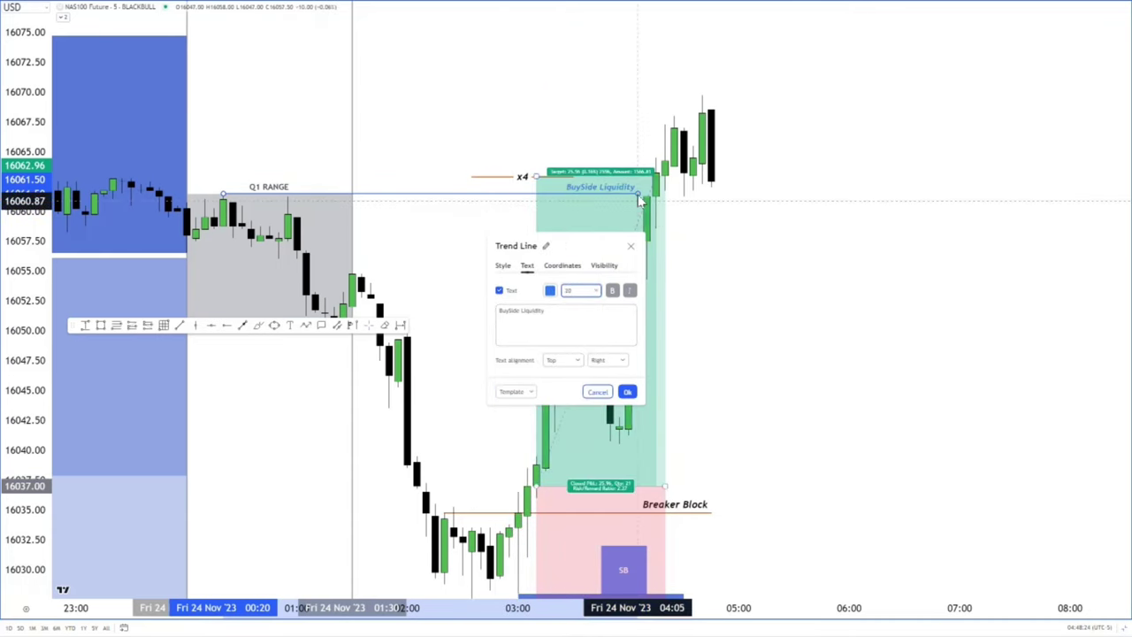
left_click(627, 392)
left_click(999, 235)
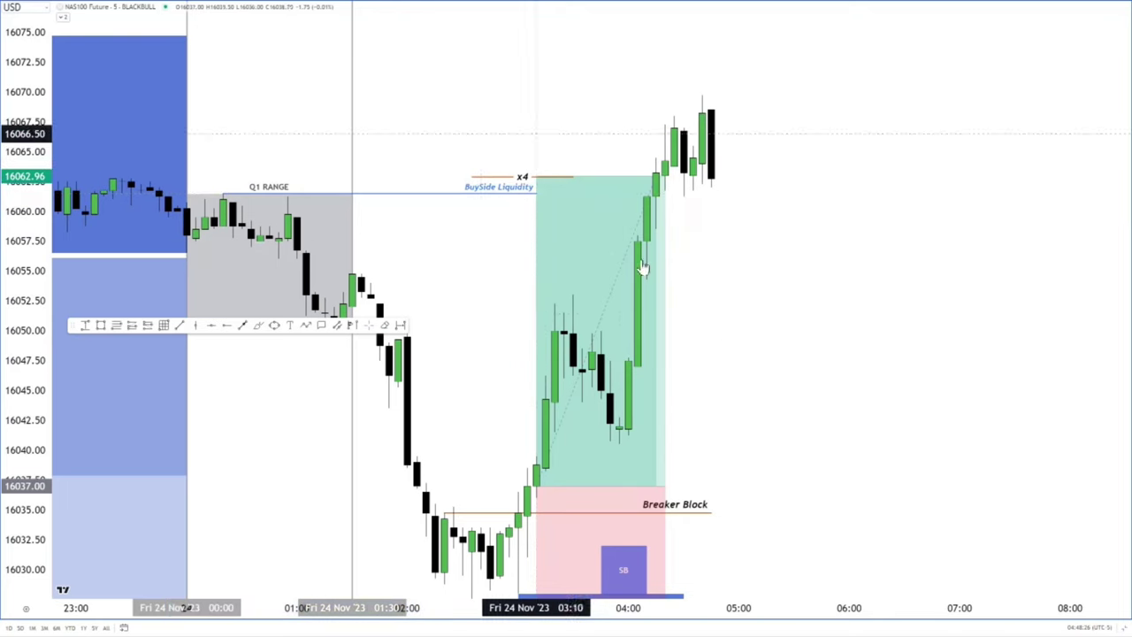
Examine the long setup from the London quarters and Q3 KILLZONE up to the x4 and BuySide Liquidity levels.
left_click_drag(777, 408, 665, 273)
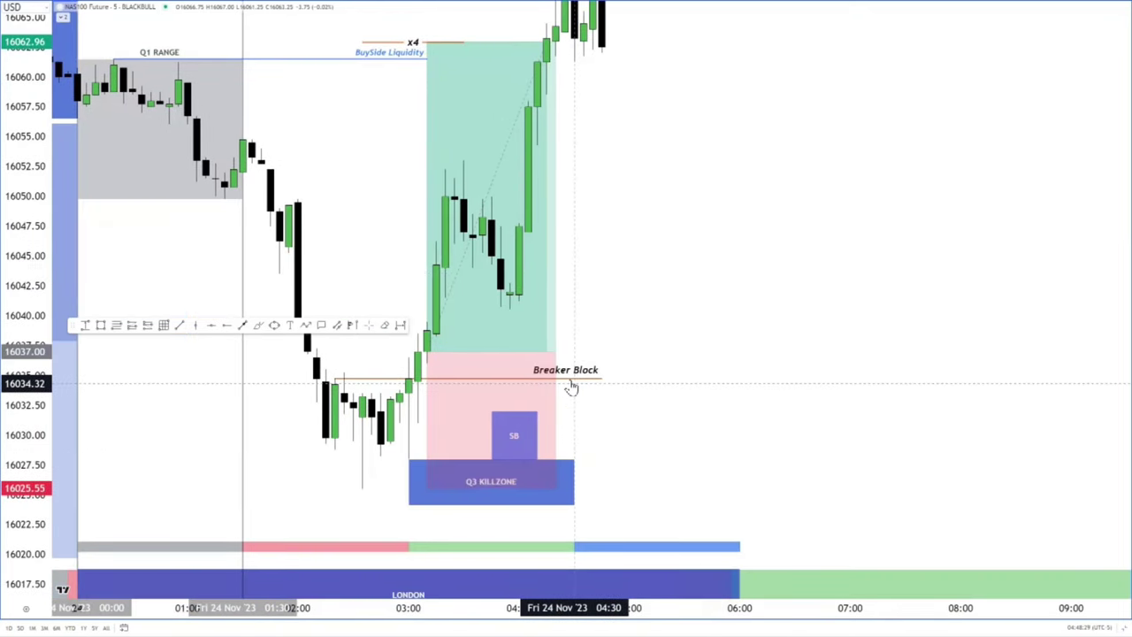
left_click_drag(640, 291, 632, 369)
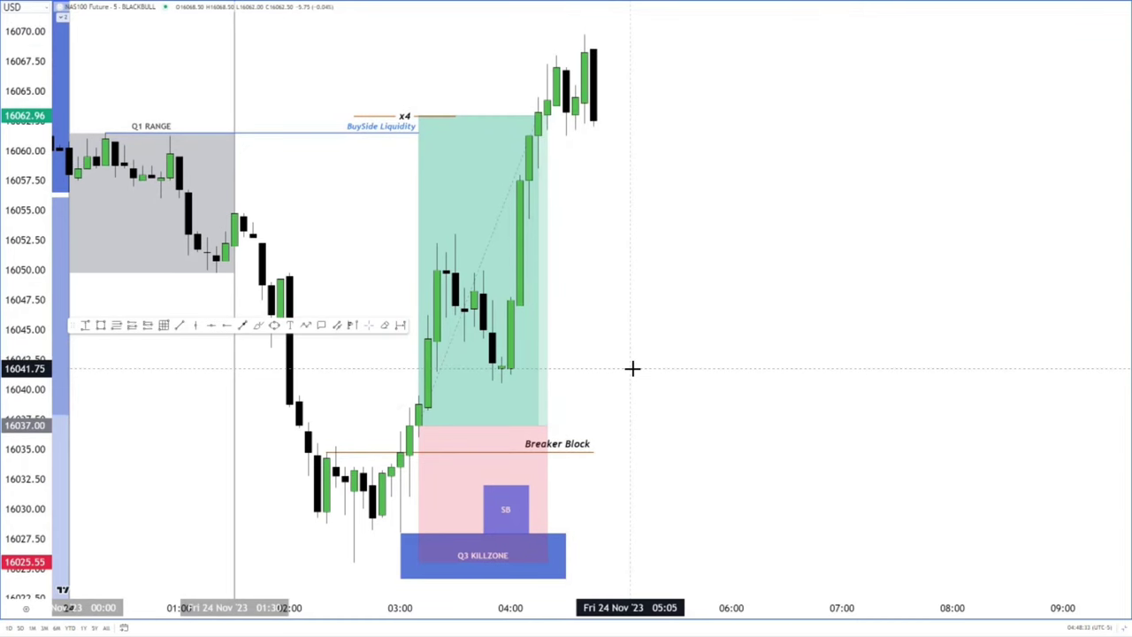
left_click_drag(631, 303, 631, 245)
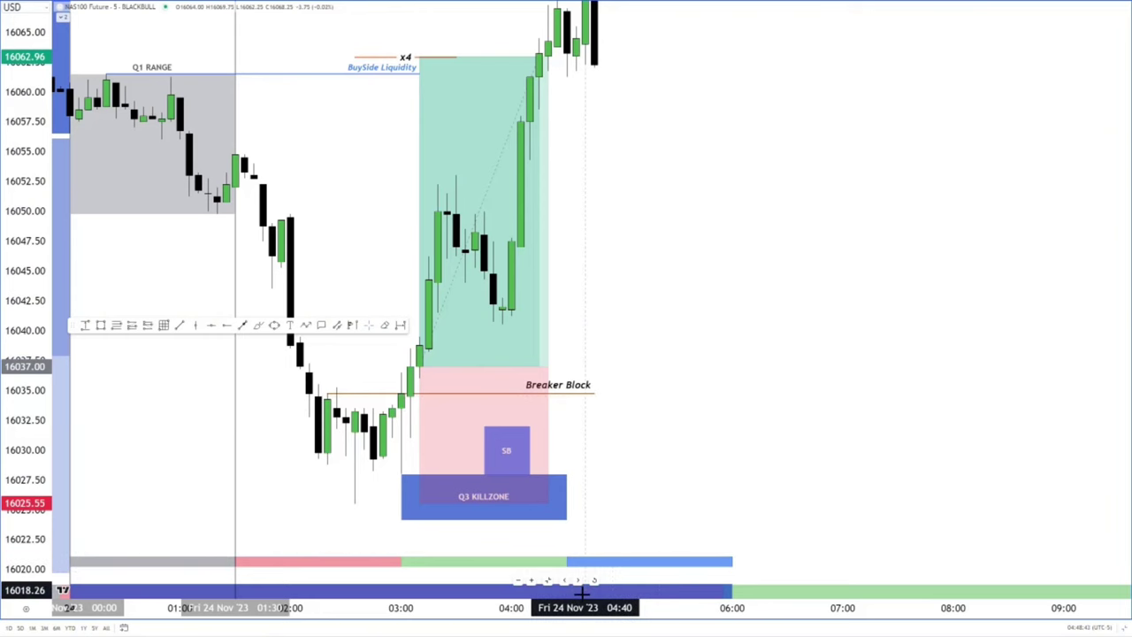
scroll(699, 609, "down", 2)
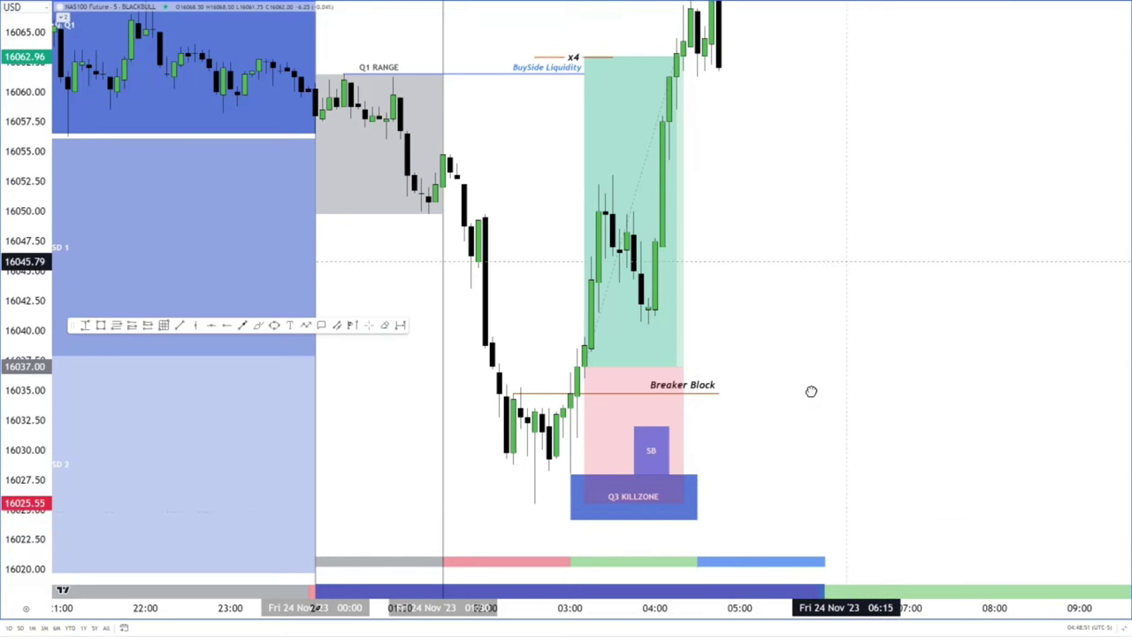
left_click_drag(811, 391, 803, 469)
left_click_drag(780, 419, 783, 342)
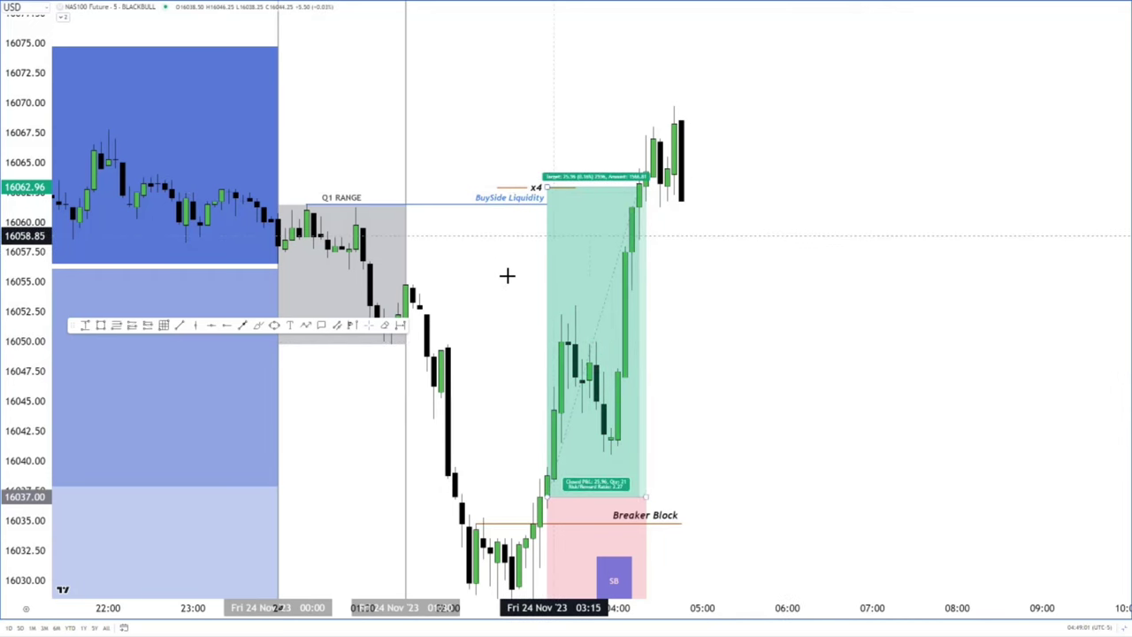
left_click_drag(519, 362, 503, 241)
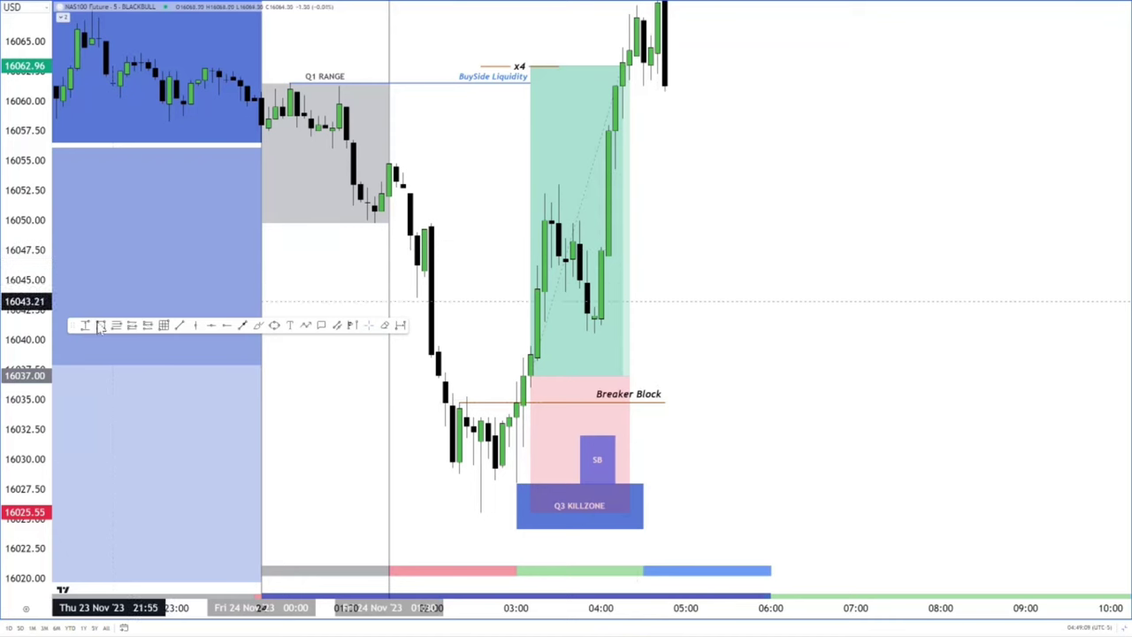
Draw a blue rectangle from 16039.50 to about 16041.50, spanning 03:10 to about 04:15, and delete the long position.
left_click(534, 332)
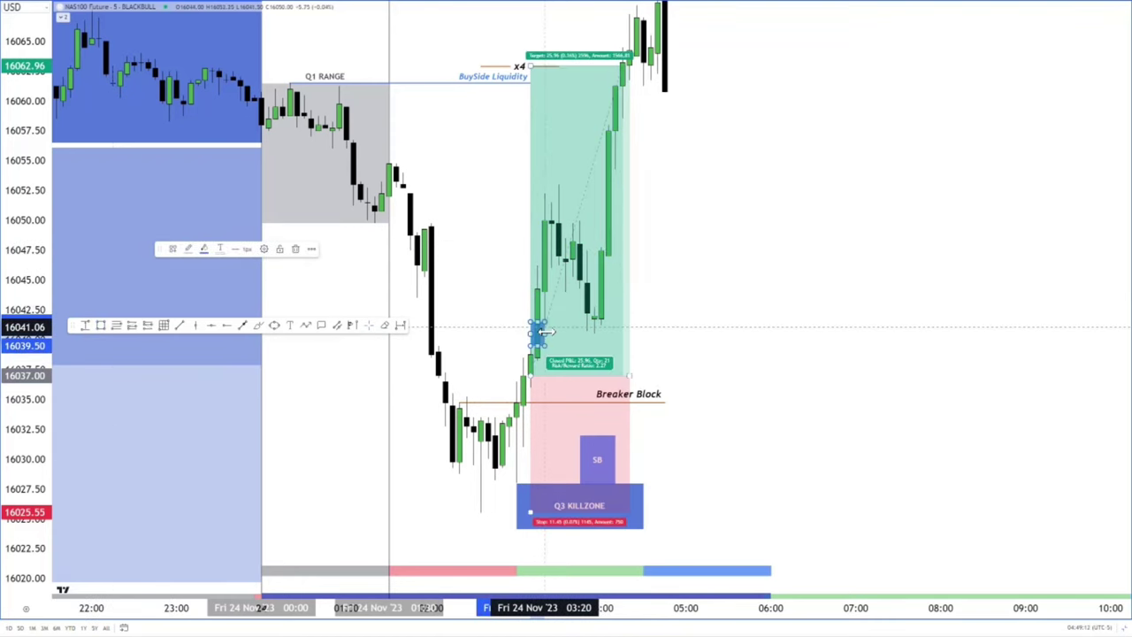
left_click_drag(541, 332, 625, 329)
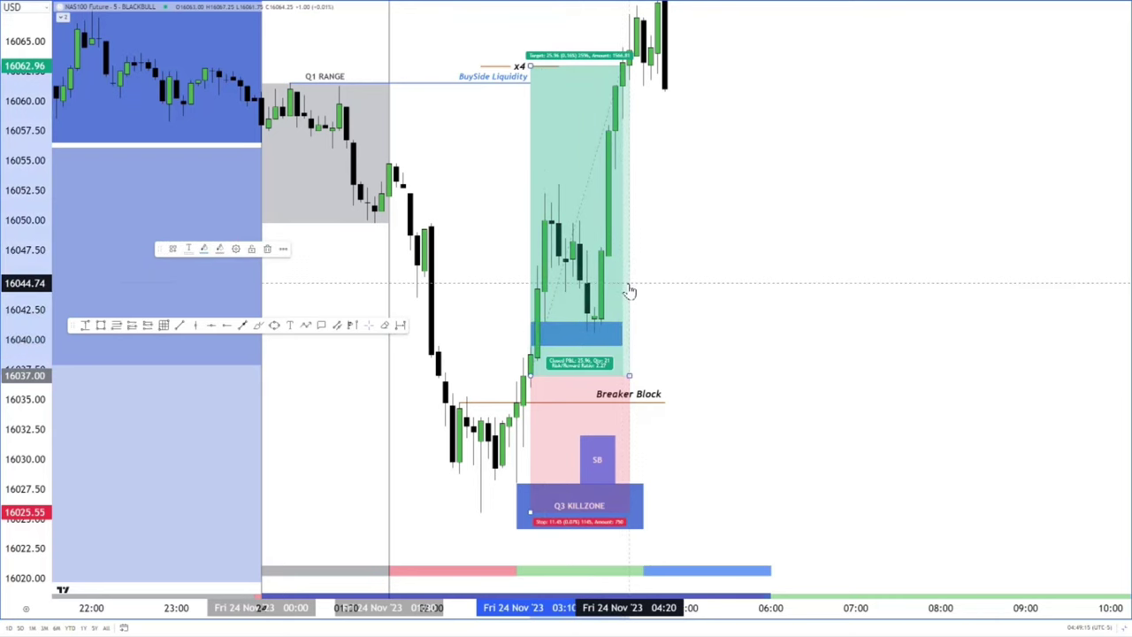
key("Delete")
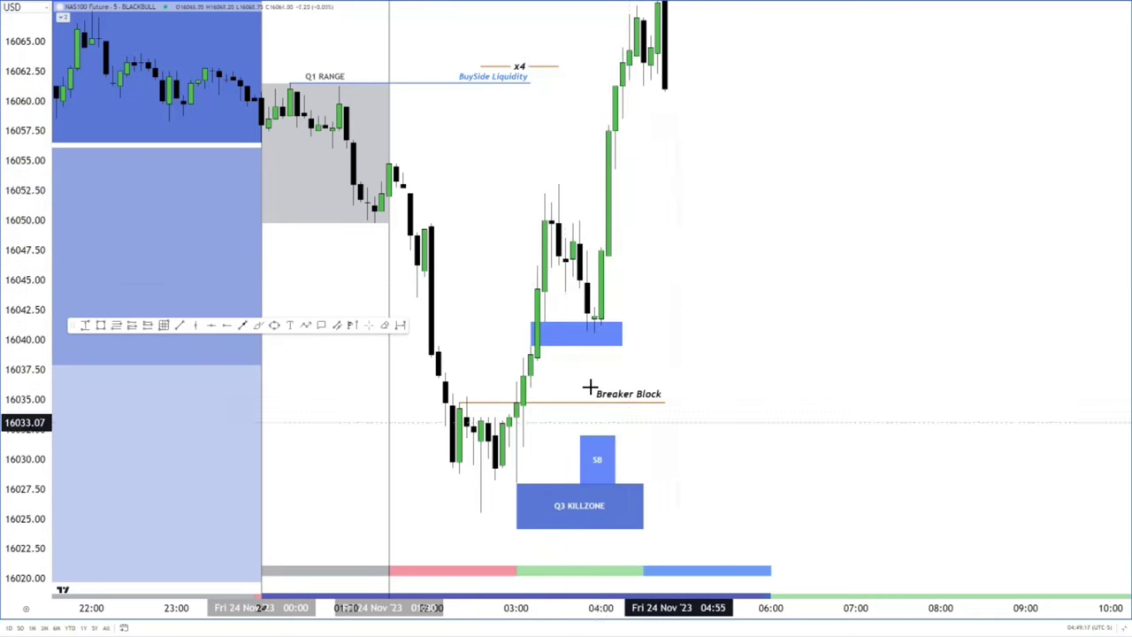
left_click(606, 327)
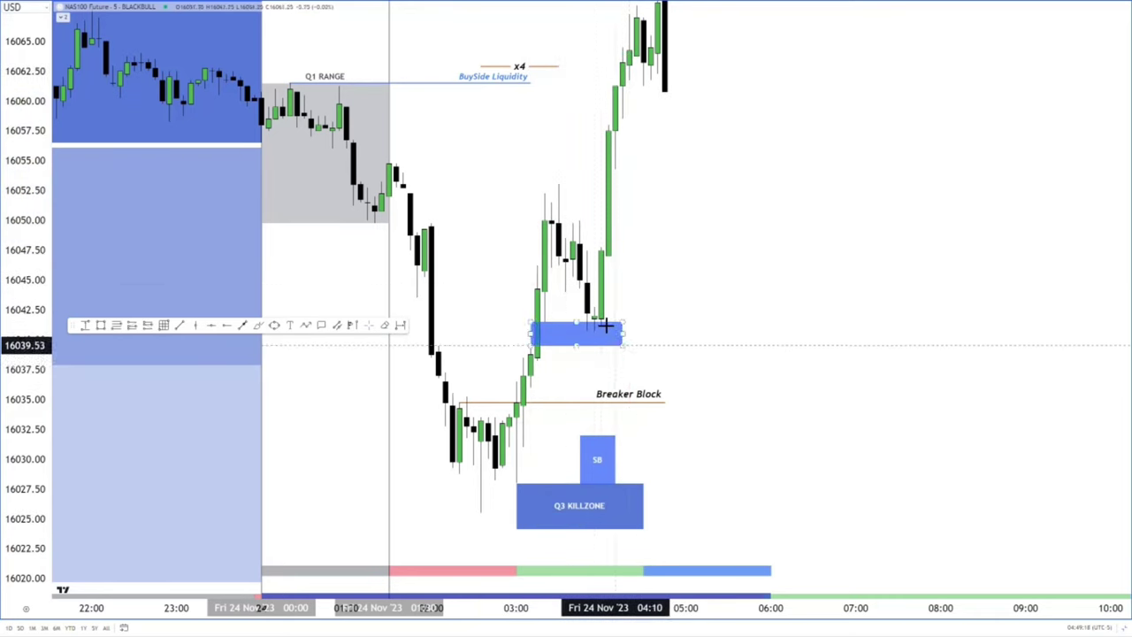
Recolour the SB box light green and set its upper edge at the Breaker Block line, 16034.80.
left_click(599, 435)
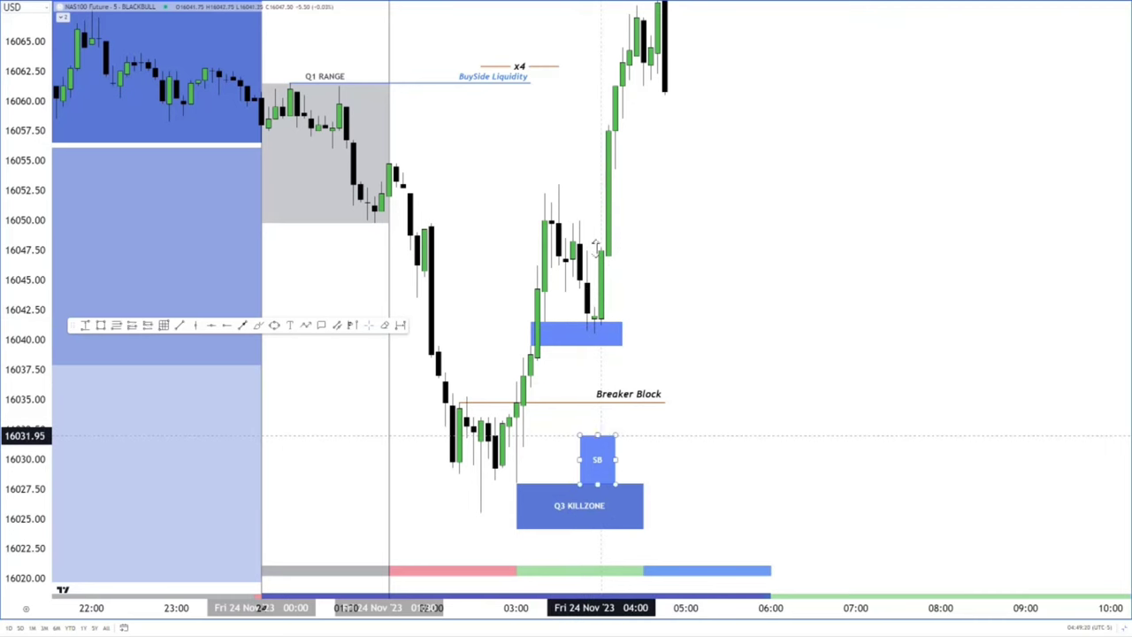
left_click_drag(598, 435, 597, 194)
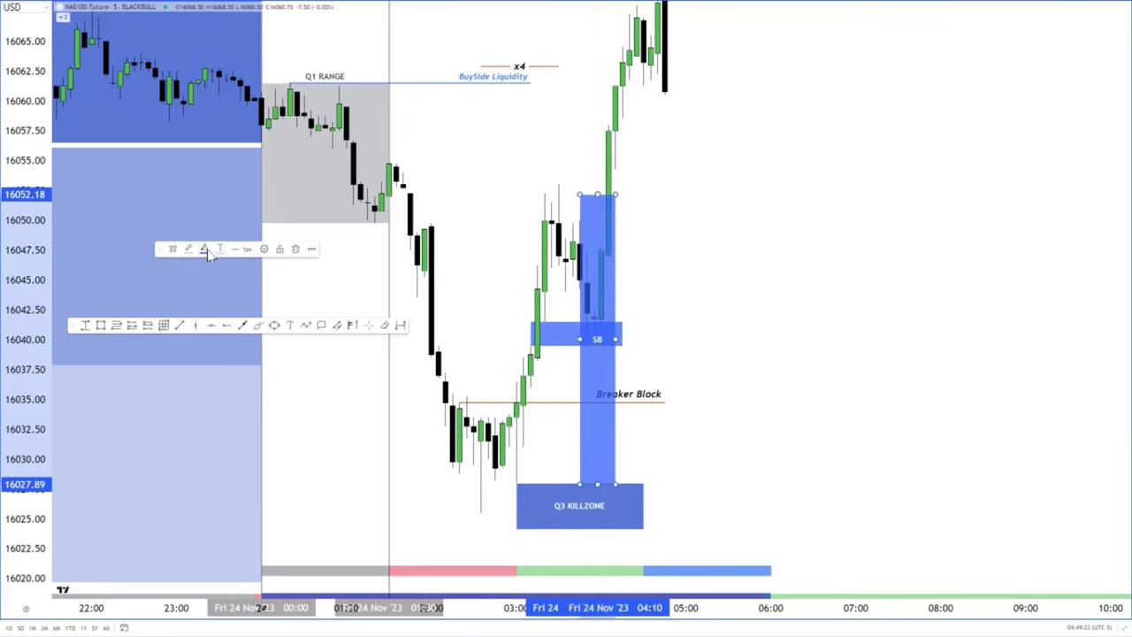
left_click(204, 249)
left_click(226, 363)
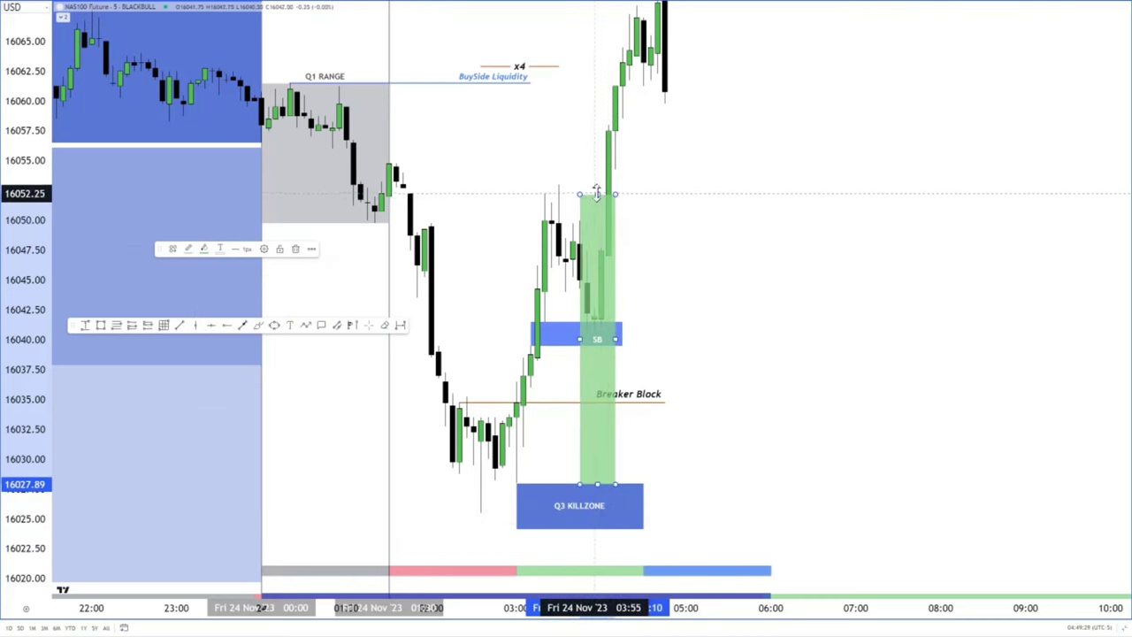
left_click_drag(597, 195, 597, 409)
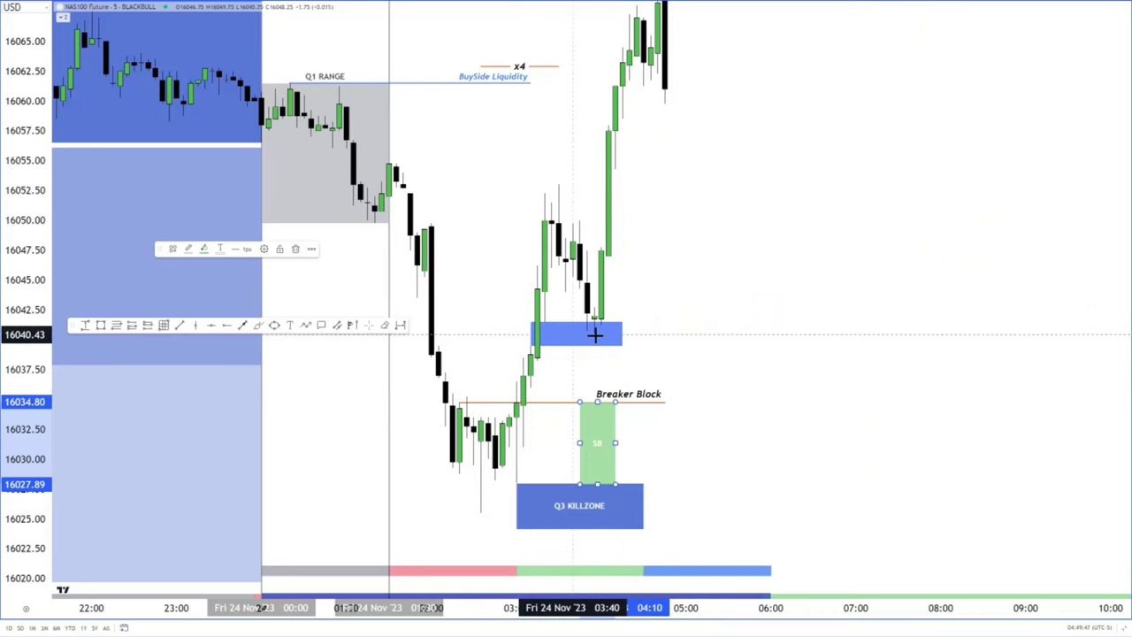
Draw a rectangle from 16045.25 to 16039.50 between Fri 24 Nov 01:55 and 03:00 and fill it blue.
left_click(100, 327)
left_click(427, 276)
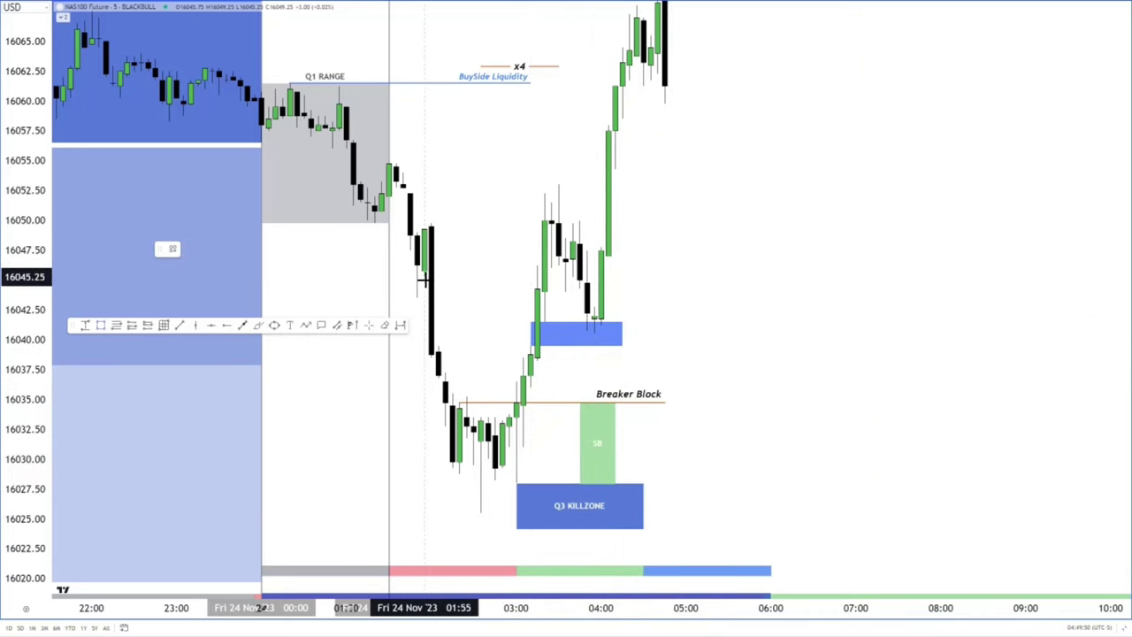
left_click(437, 345)
left_click_drag(438, 313, 517, 315)
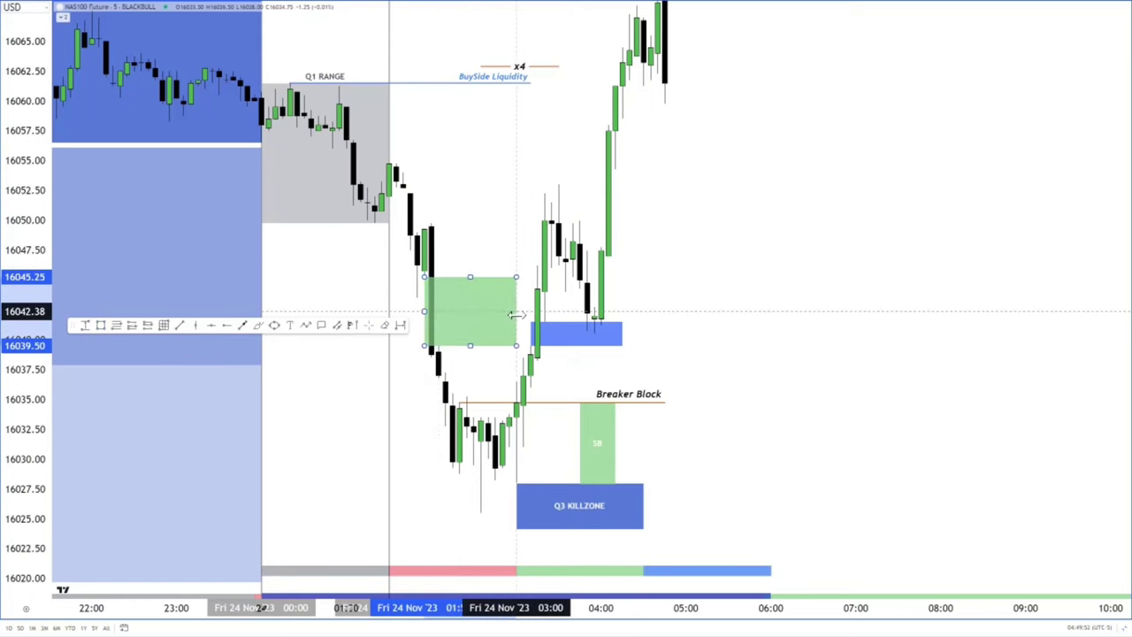
left_click(204, 250)
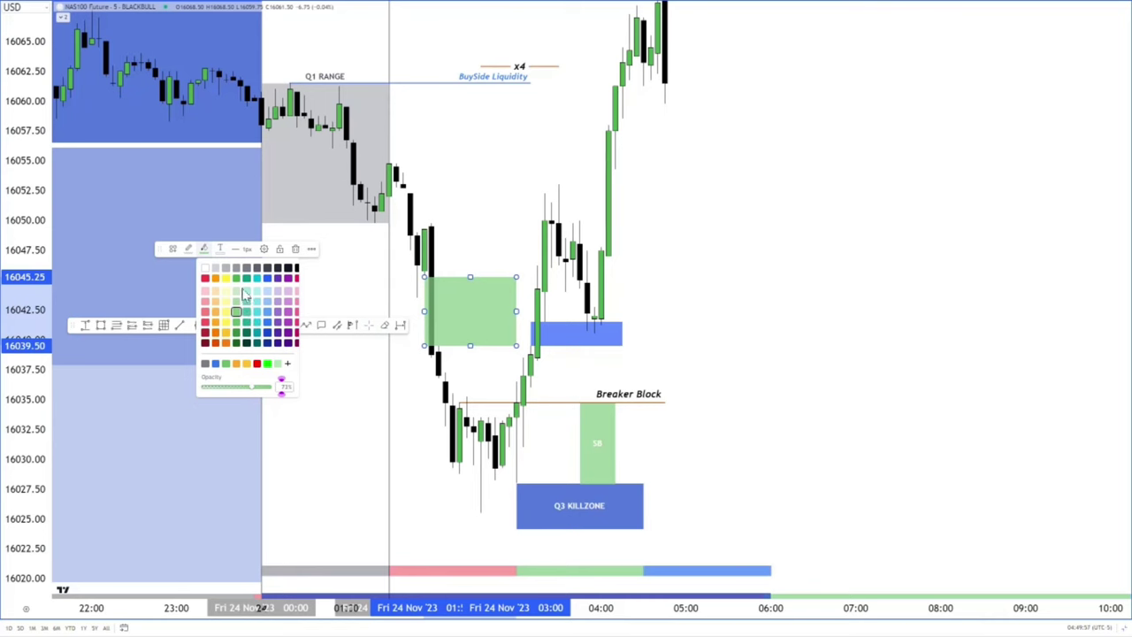
left_click(266, 278)
left_click(495, 190)
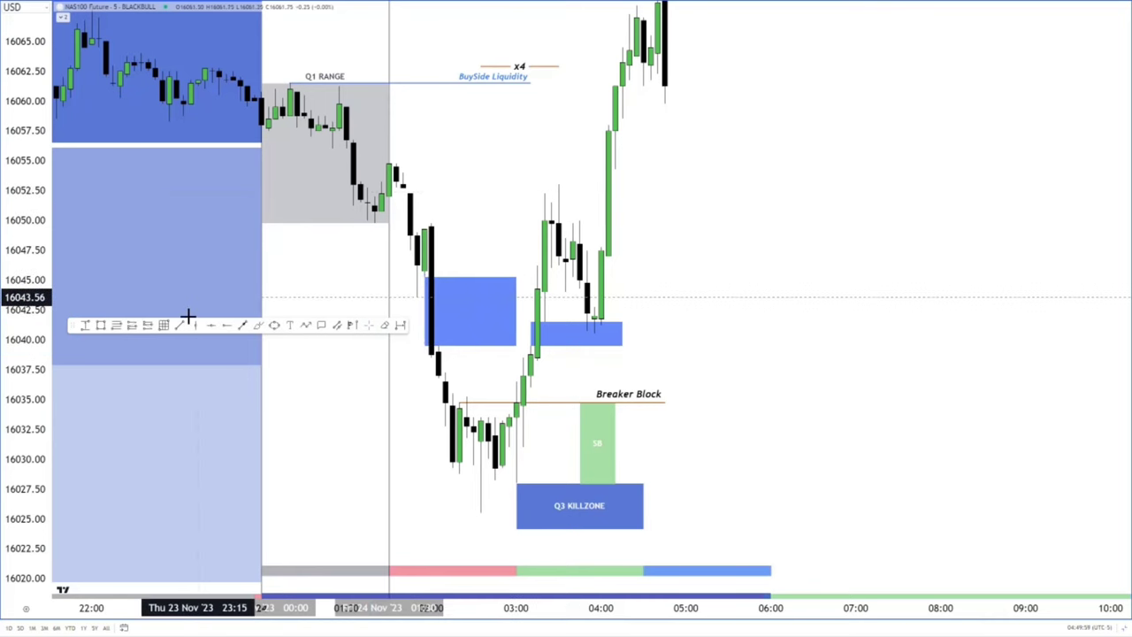
left_click(423, 227)
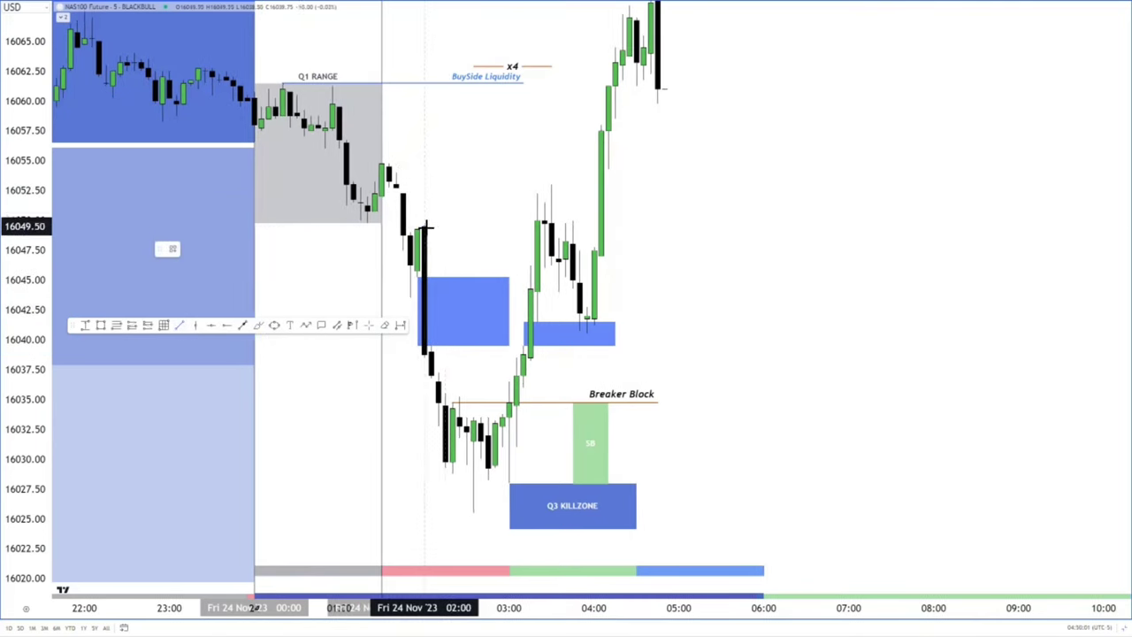
left_click(536, 227)
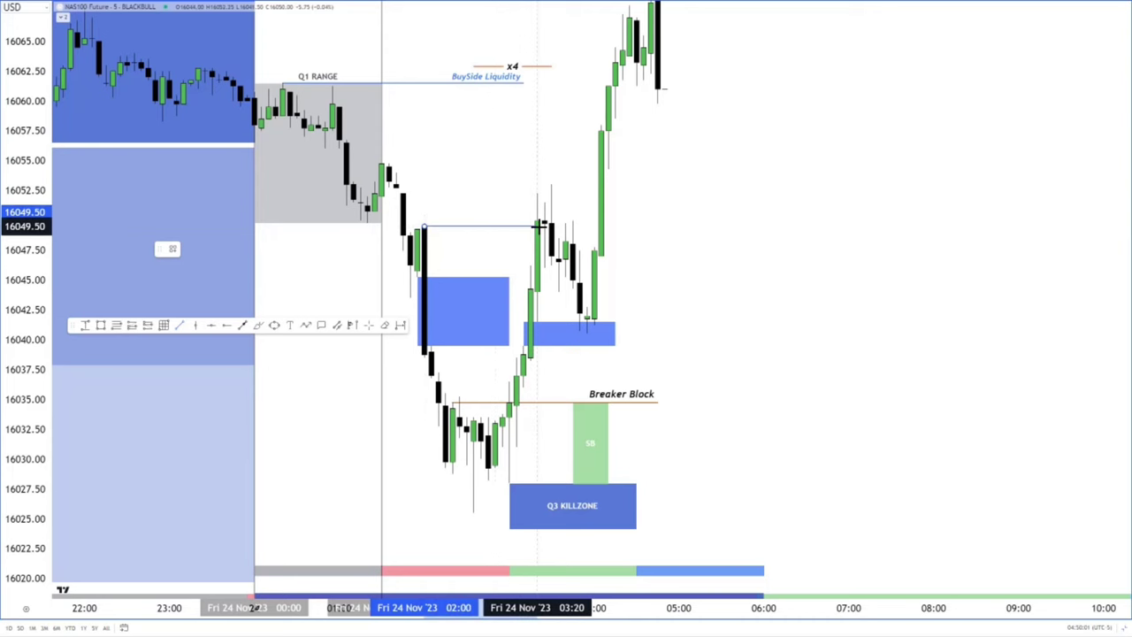
left_click(417, 229)
key("Delete")
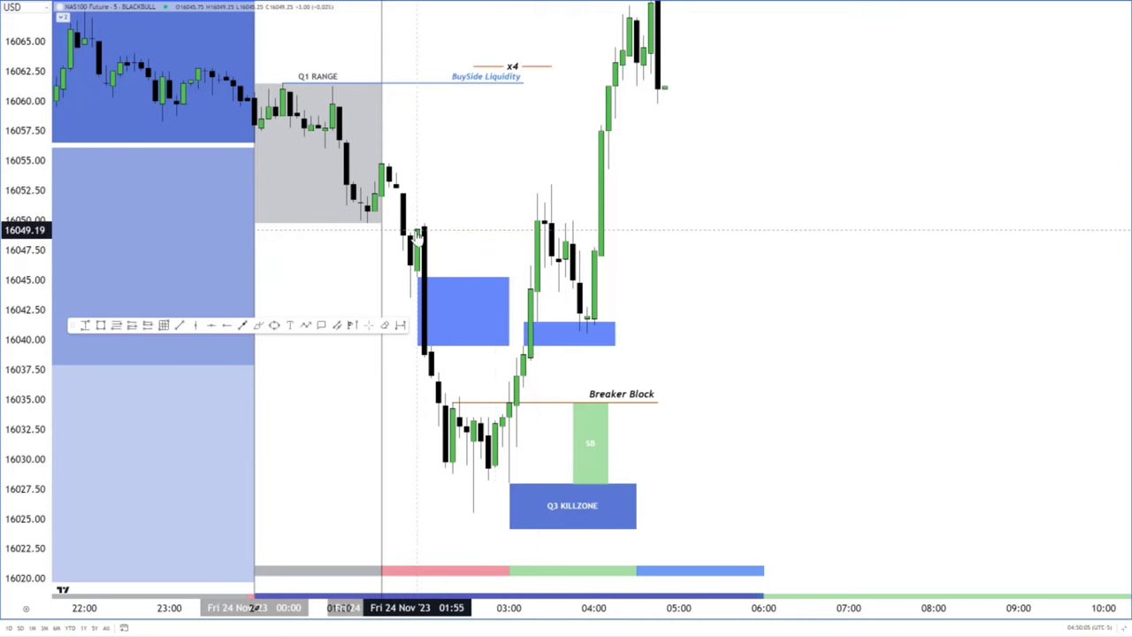
Duplicate the Breaker Block line and place the copy horizontally at 16049.25 from Fri 24 Nov 01:55 to 05:25.
left_click(477, 406)
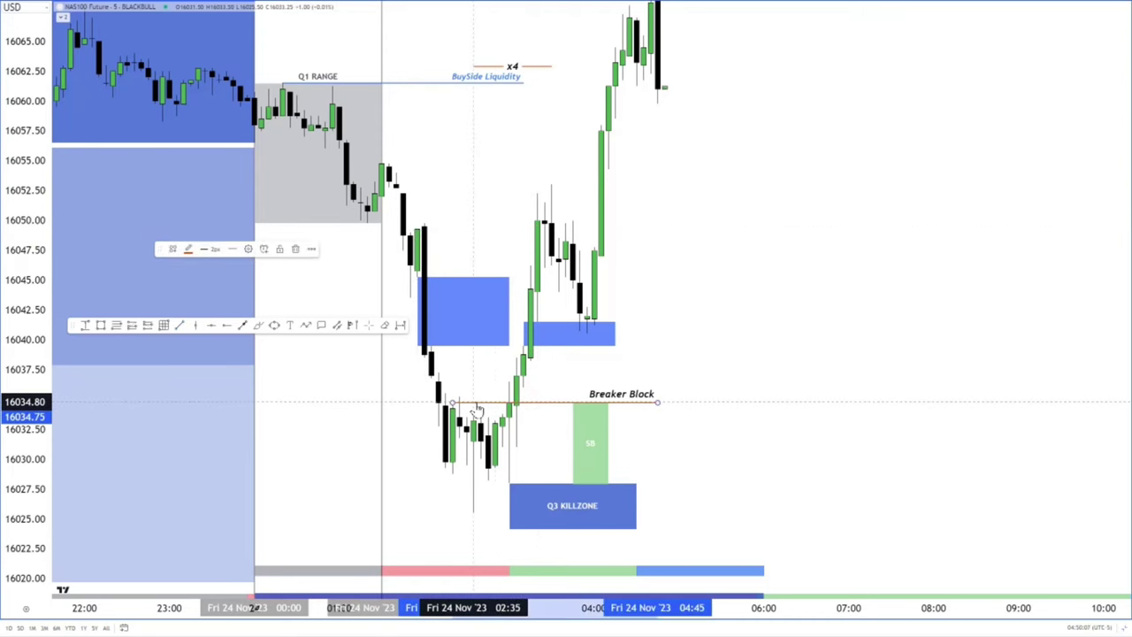
key("ctrl+c")
key("ctrl+v")
left_click_drag(453, 386, 419, 229)
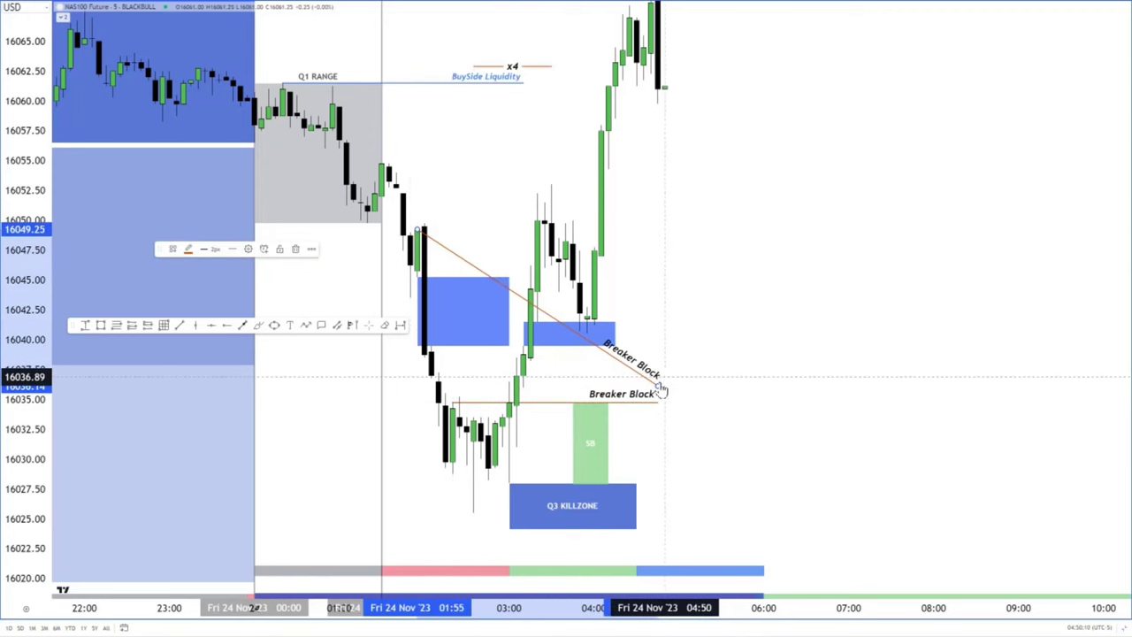
left_click_drag(657, 387, 602, 229)
left_click_drag(578, 185, 720, 212)
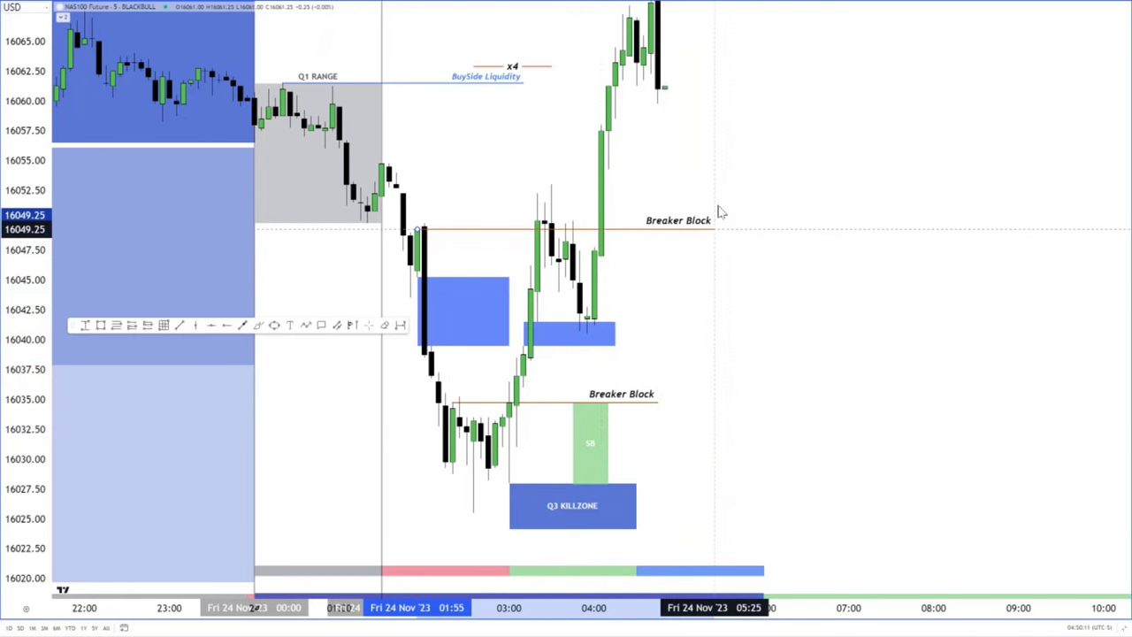
left_click(719, 205)
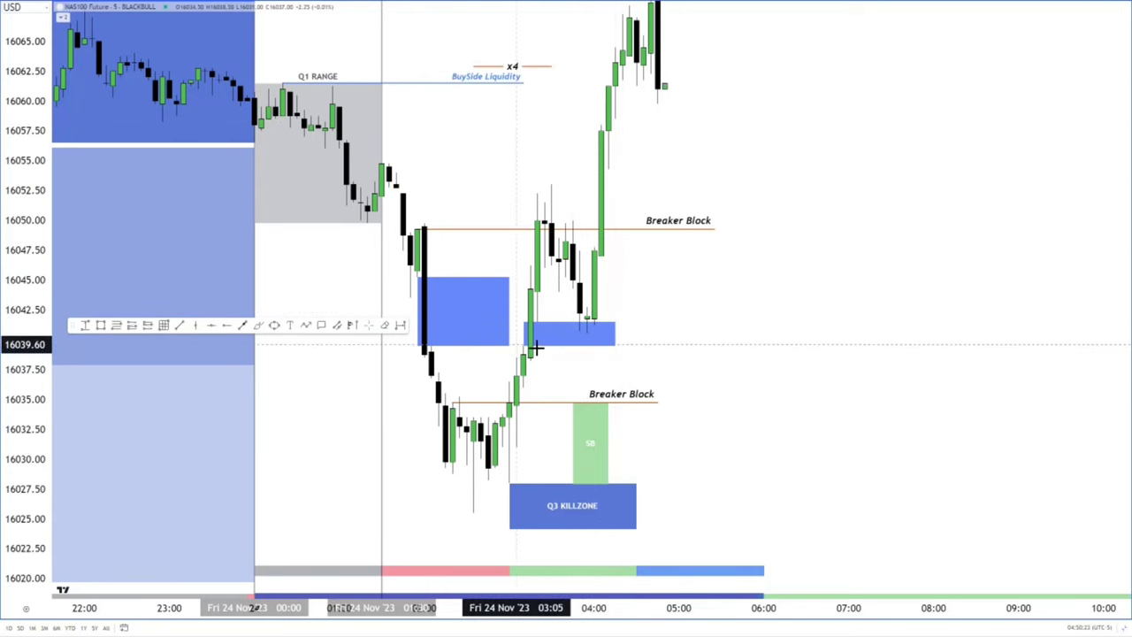
Minimise the browser window to return to the chart and change its interval to 1 minute.
left_click(590, 453)
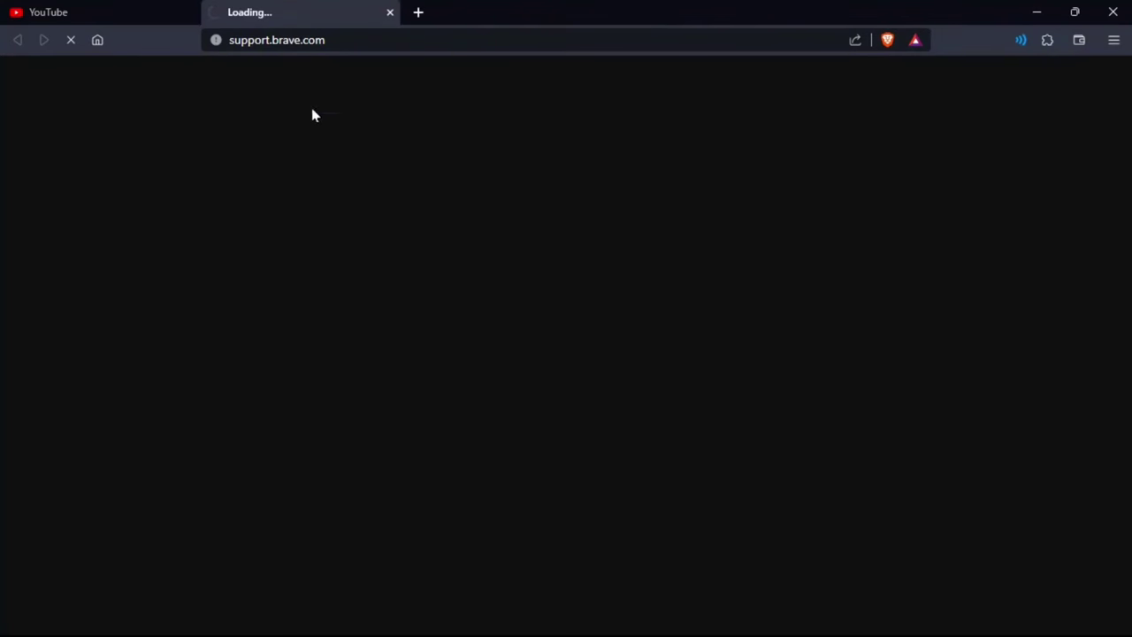
left_click(1039, 14)
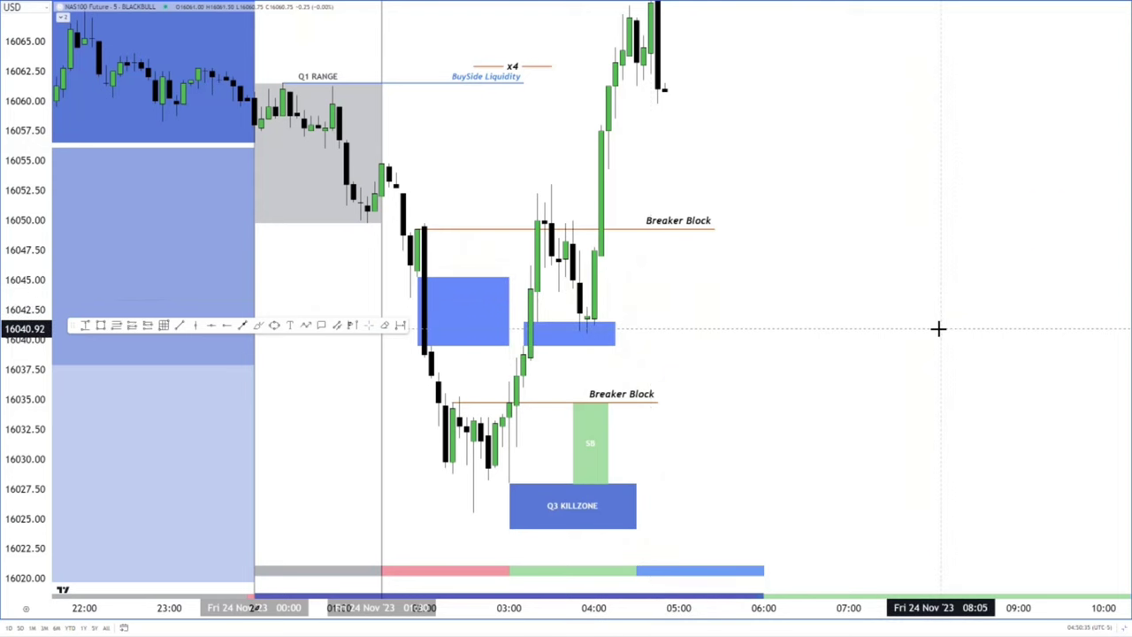
type("1")
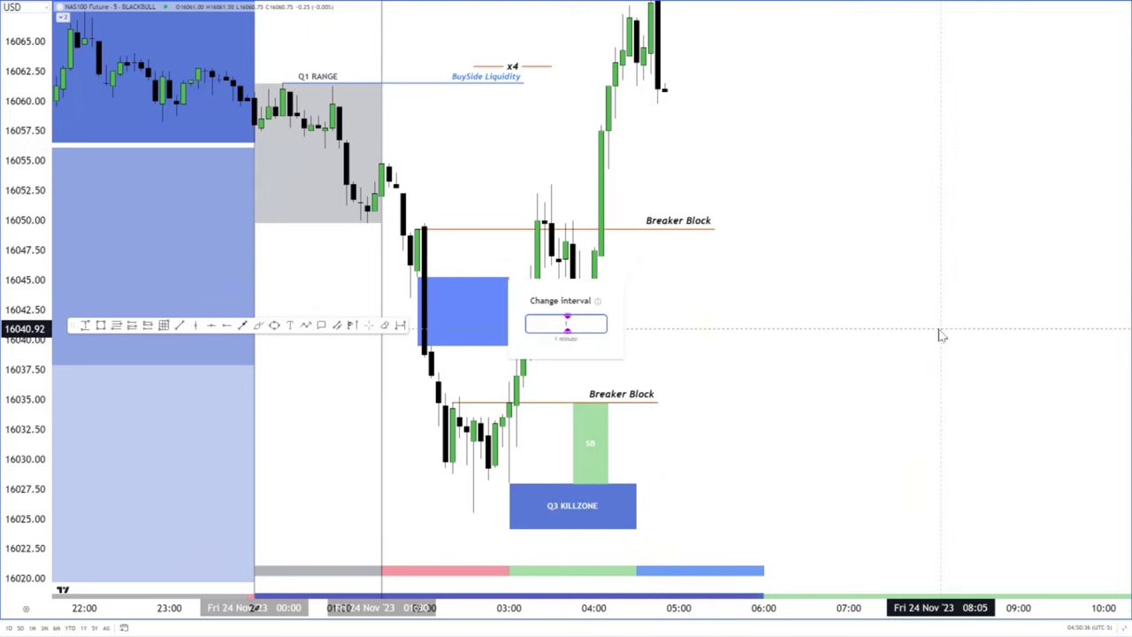
key("Return")
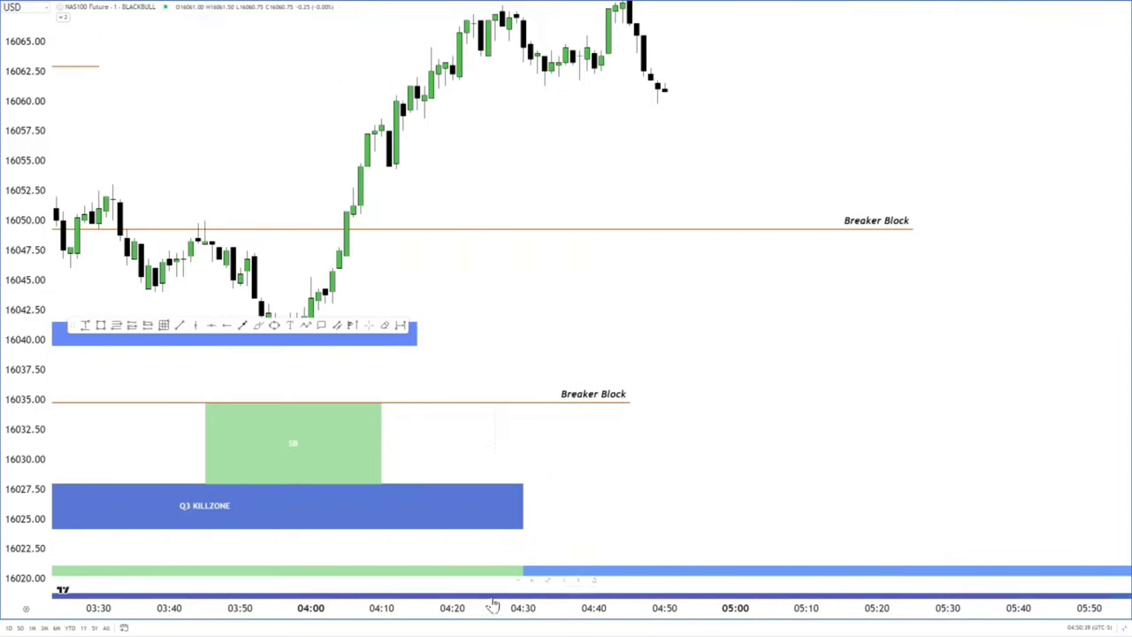
Draw a horizontal trend line at 16043.00 from Fri 24 Nov 03:54 to 04:08 and colour it orange.
left_click_drag(476, 607, 765, 574)
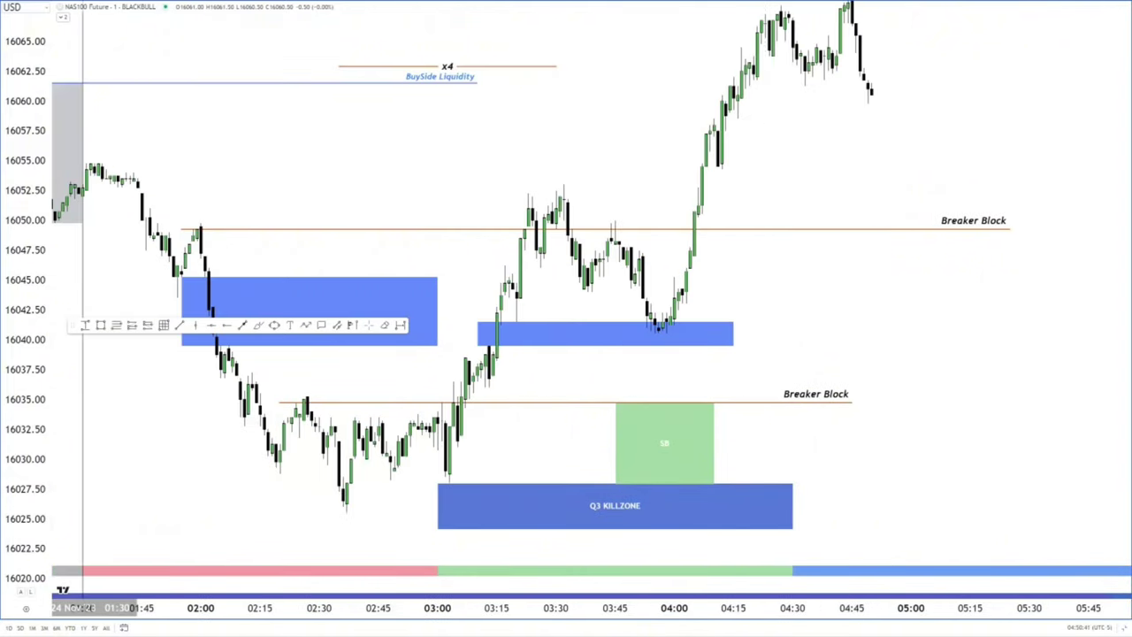
left_click_drag(8, 442, 9, 187)
left_click_drag(869, 404, 976, 232)
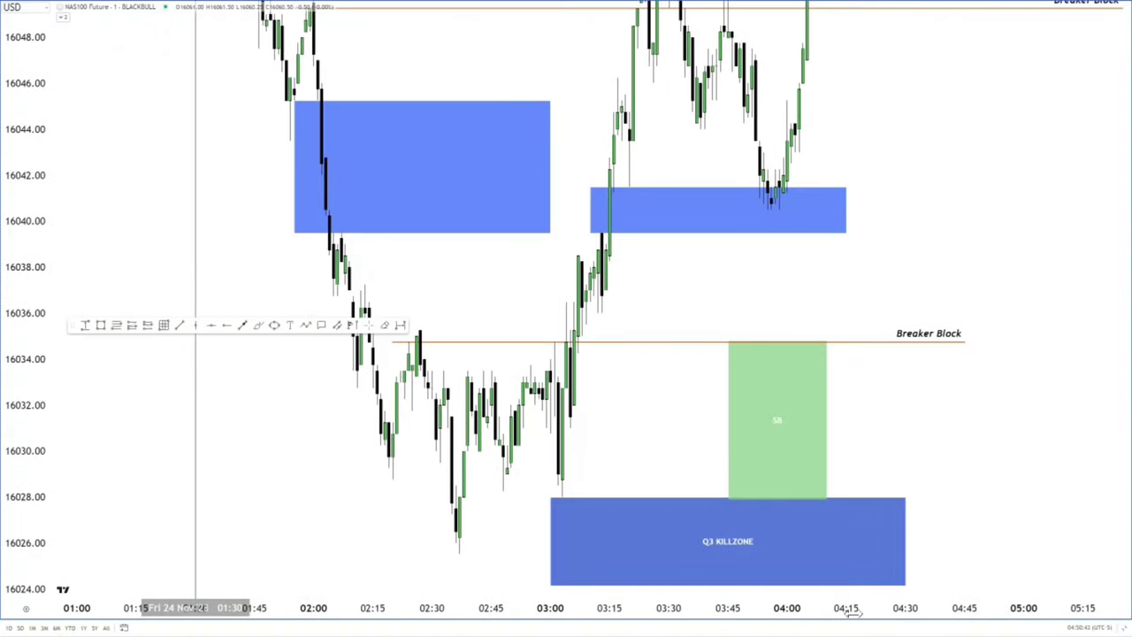
scroll(672, 591, "up", 3)
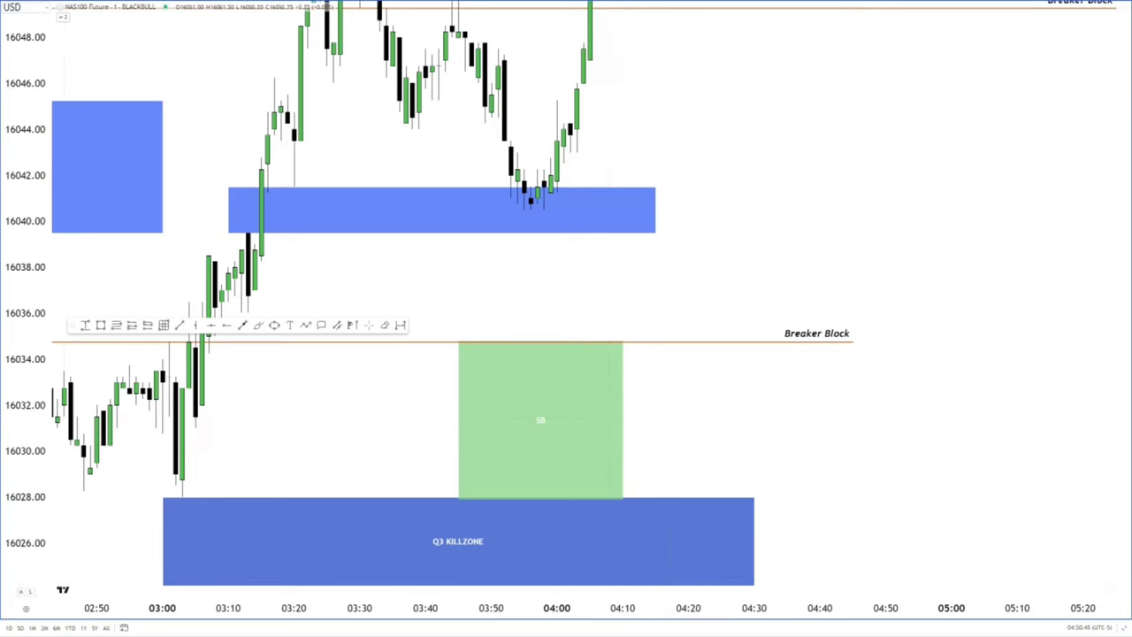
left_click_drag(25, 424, 25, 460)
left_click_drag(783, 248, 773, 301)
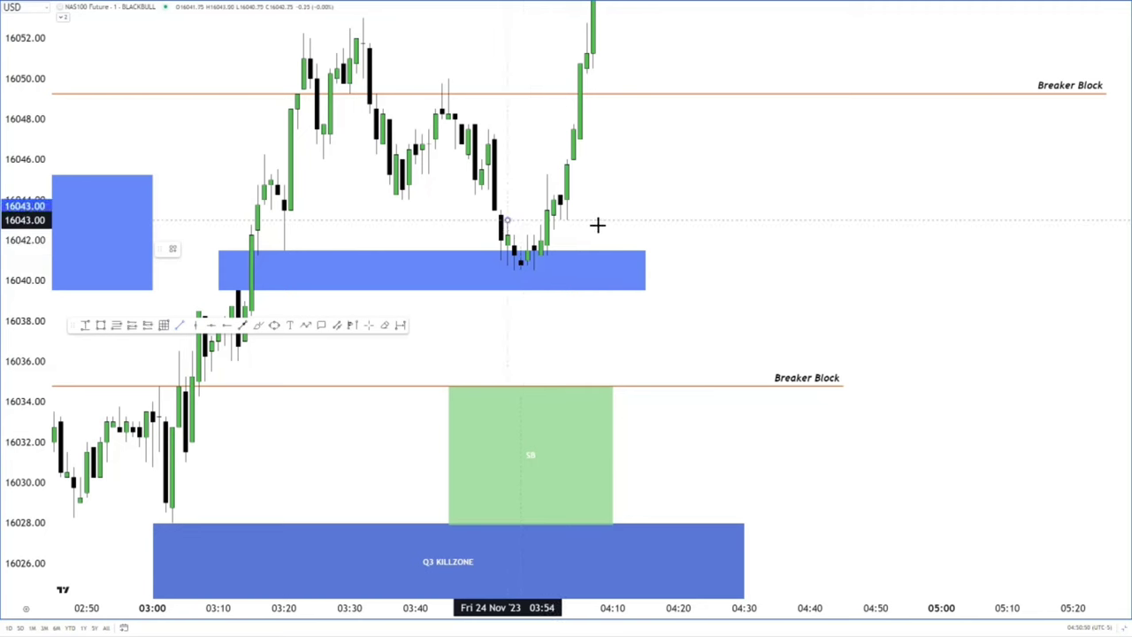
left_click(599, 221)
left_click(188, 248)
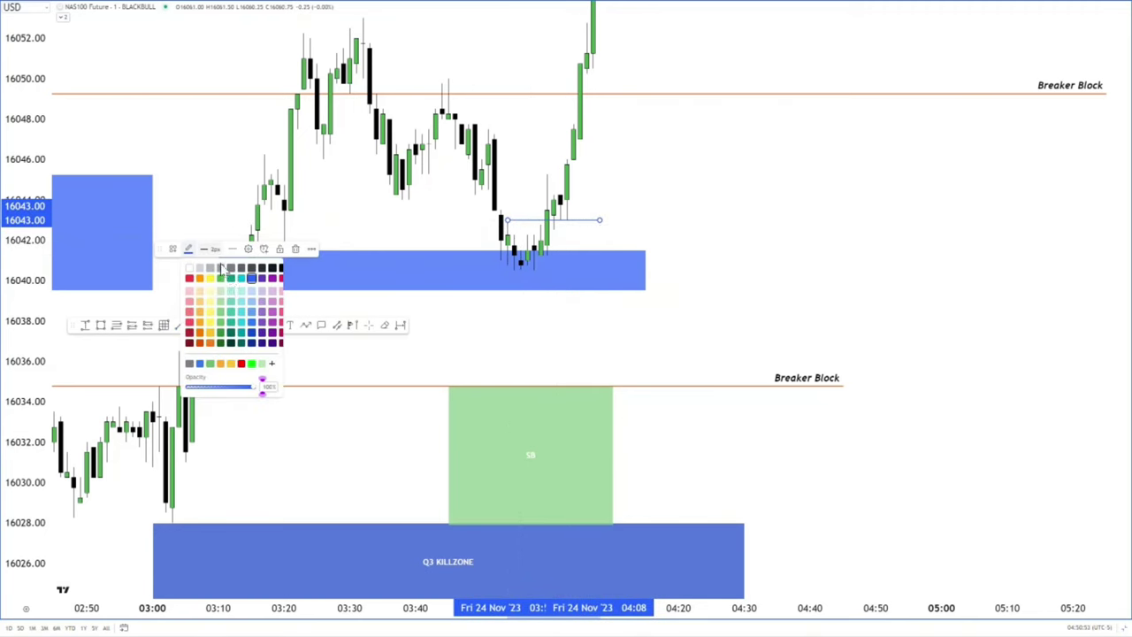
left_click(201, 323)
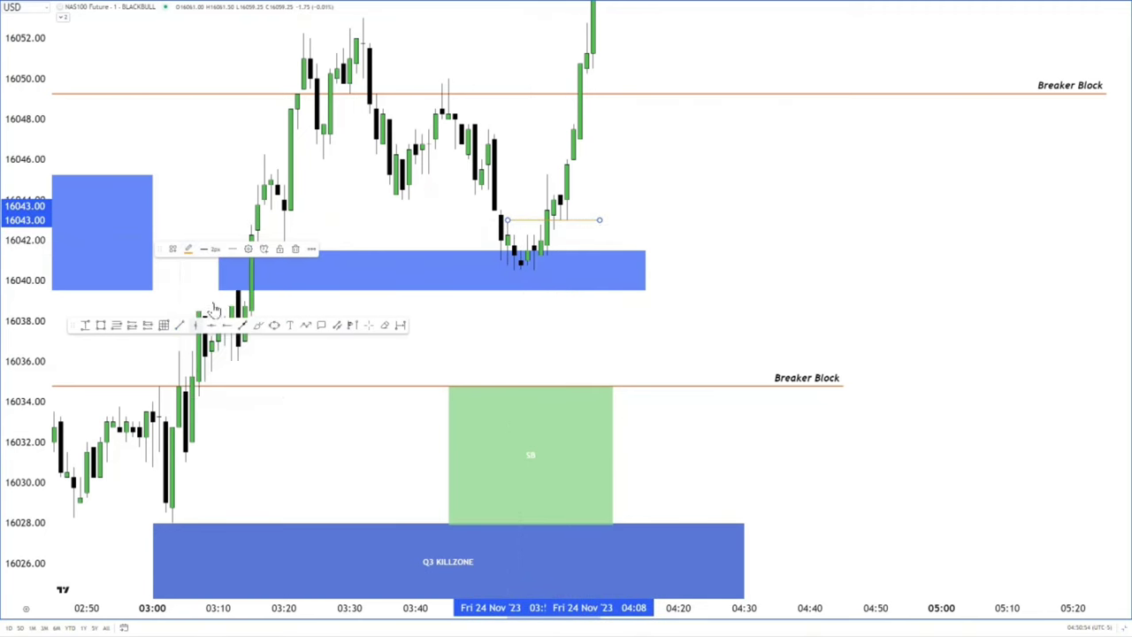
Label the orange trend line "Breaker" in black text and extend its end to about 04:16.
left_click(248, 249)
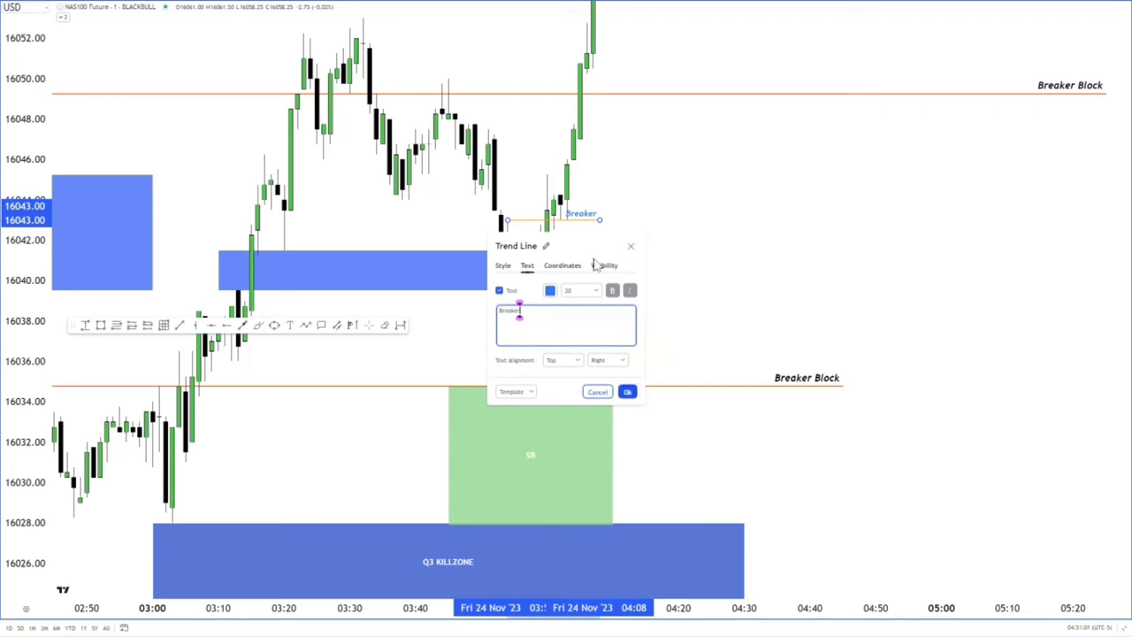
left_click(550, 290)
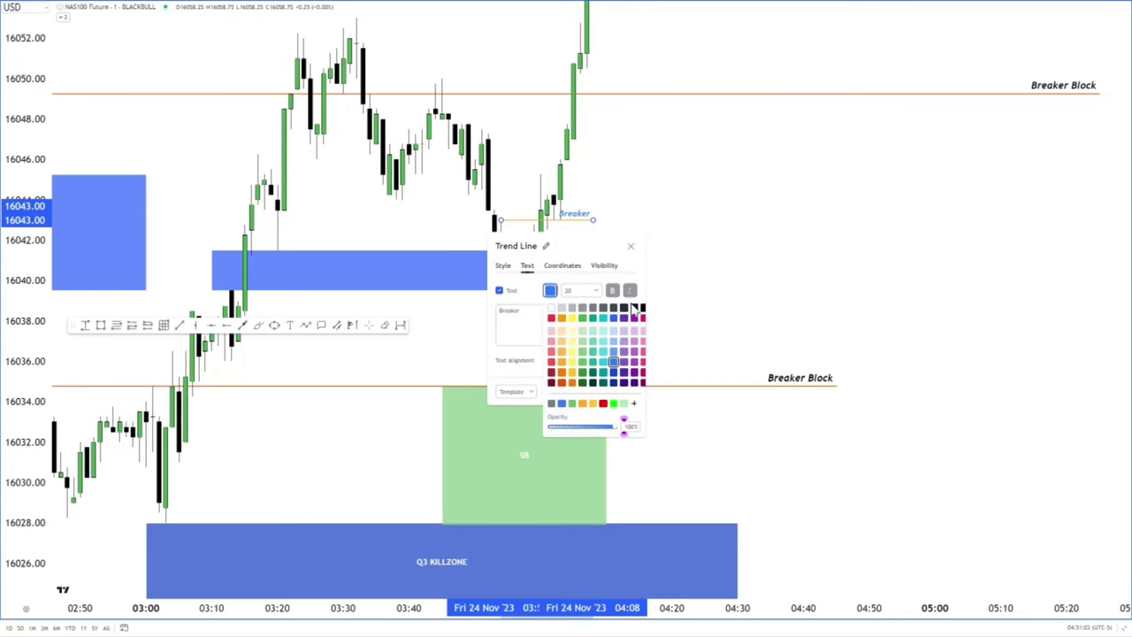
left_click(634, 308)
left_click(768, 286)
left_click_drag(718, 318, 795, 308)
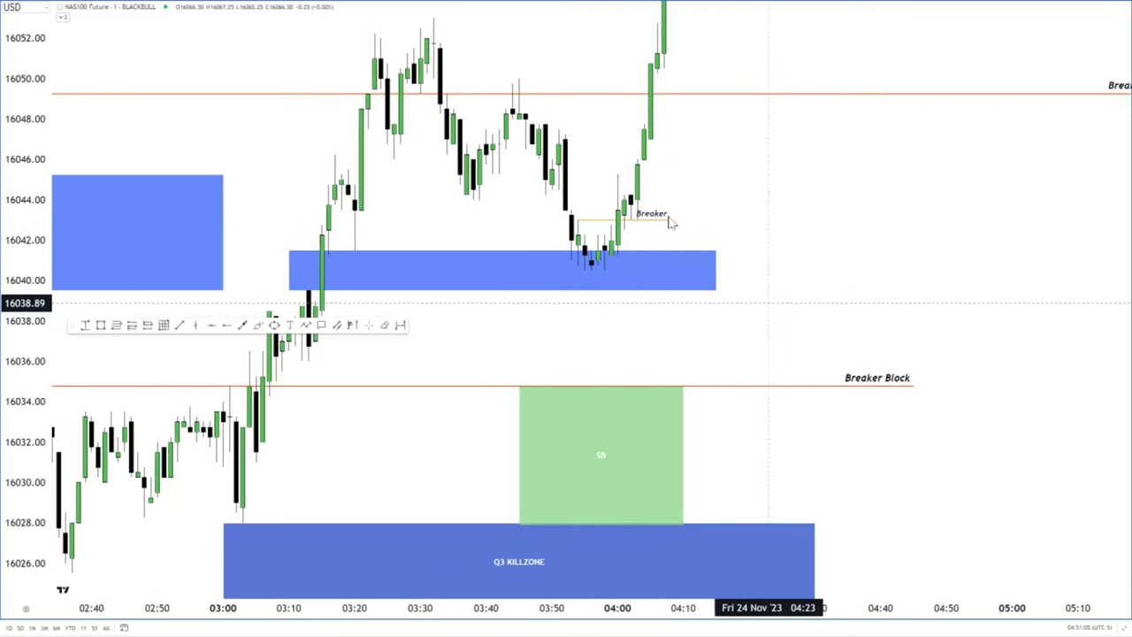
left_click_drag(669, 220, 723, 220)
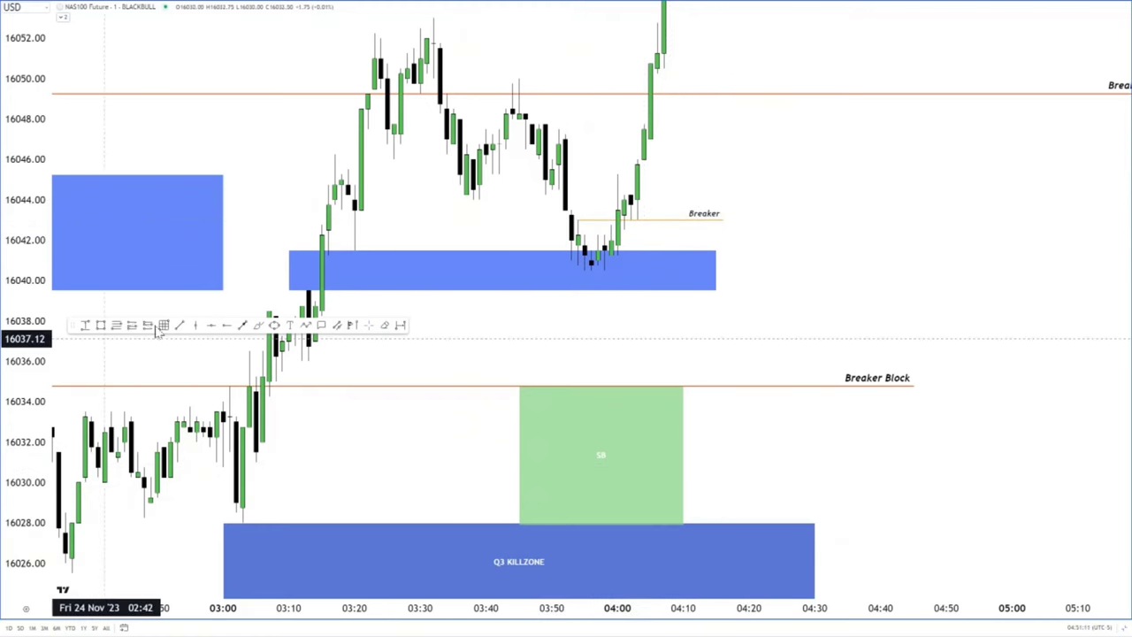
Draw a four-colour quarters strip from 03:45 to 04:09 between 16038.93 and 16037.16.
left_click(161, 327)
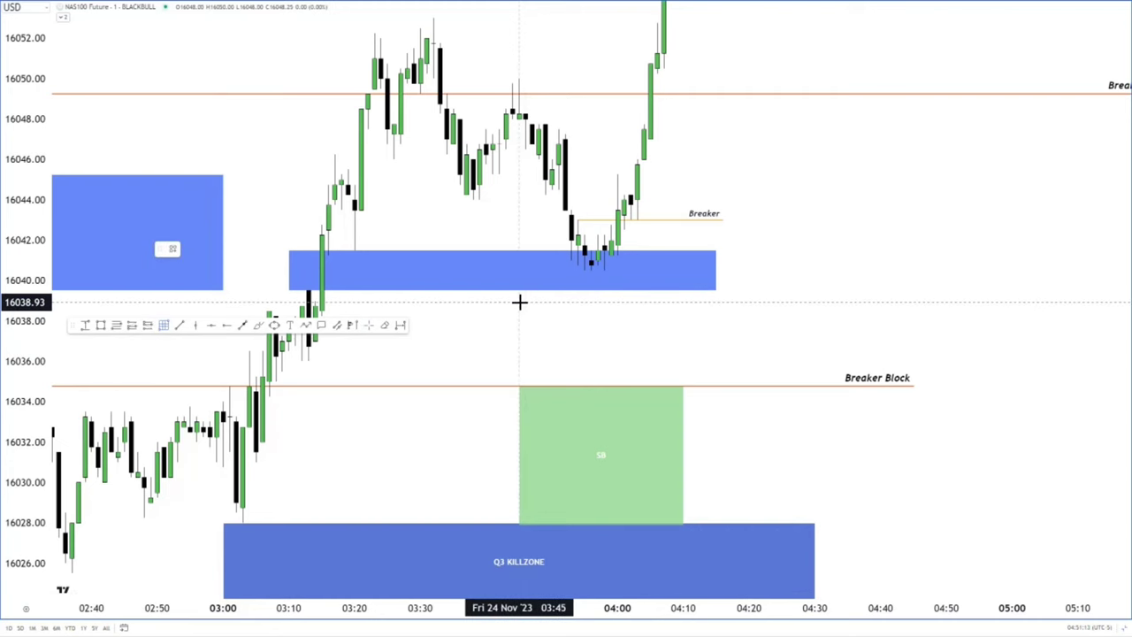
left_click(519, 304)
mouse_move(519, 303)
left_mouse_down()
mouse_move(730, 331)
mouse_move(678, 337)
left_mouse_up()
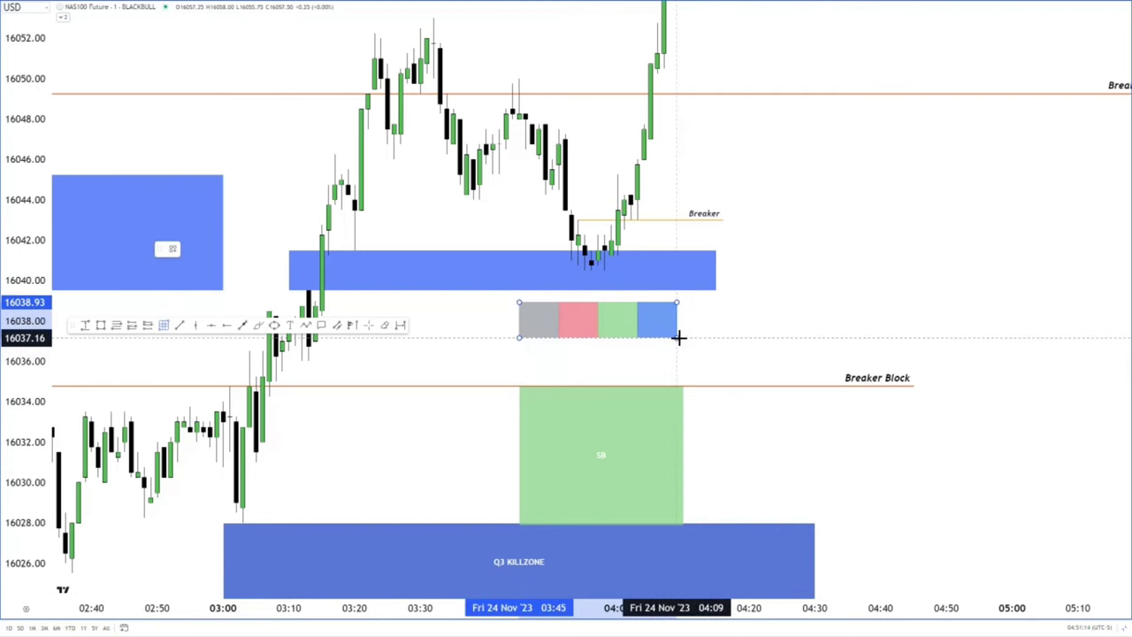
left_click(677, 337)
left_click(803, 298)
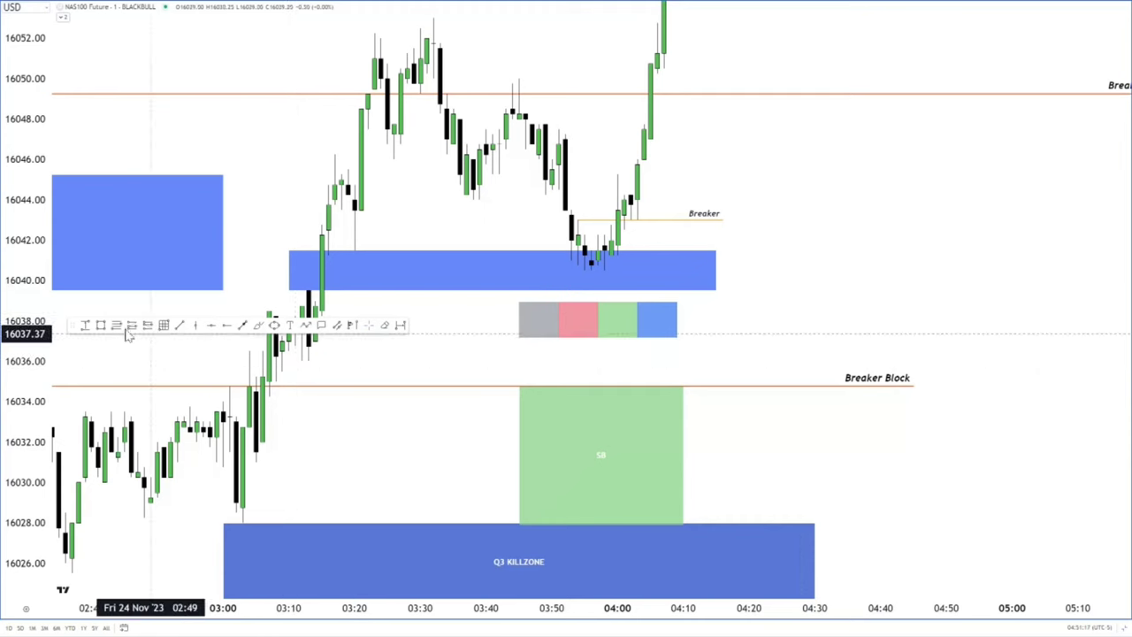
Draw a light green rectangle over the strip's third quarter, ending at 04:03, and raise its upper edge to 16045.25.
left_click(598, 364)
left_click_drag(633, 365, 640, 365)
left_click(204, 249)
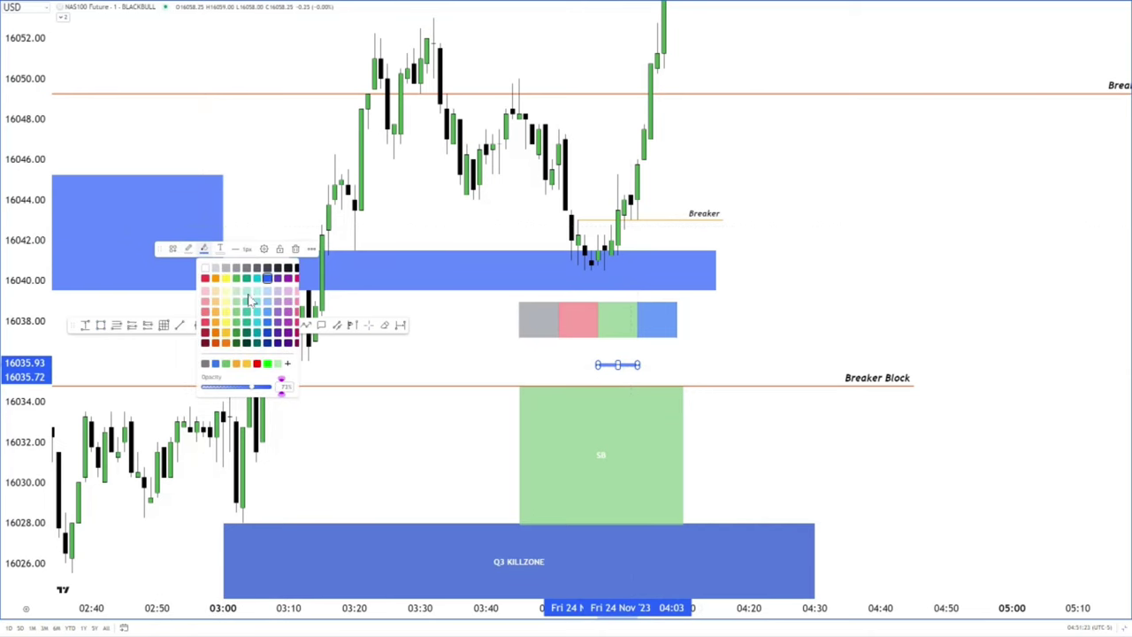
left_click(610, 328)
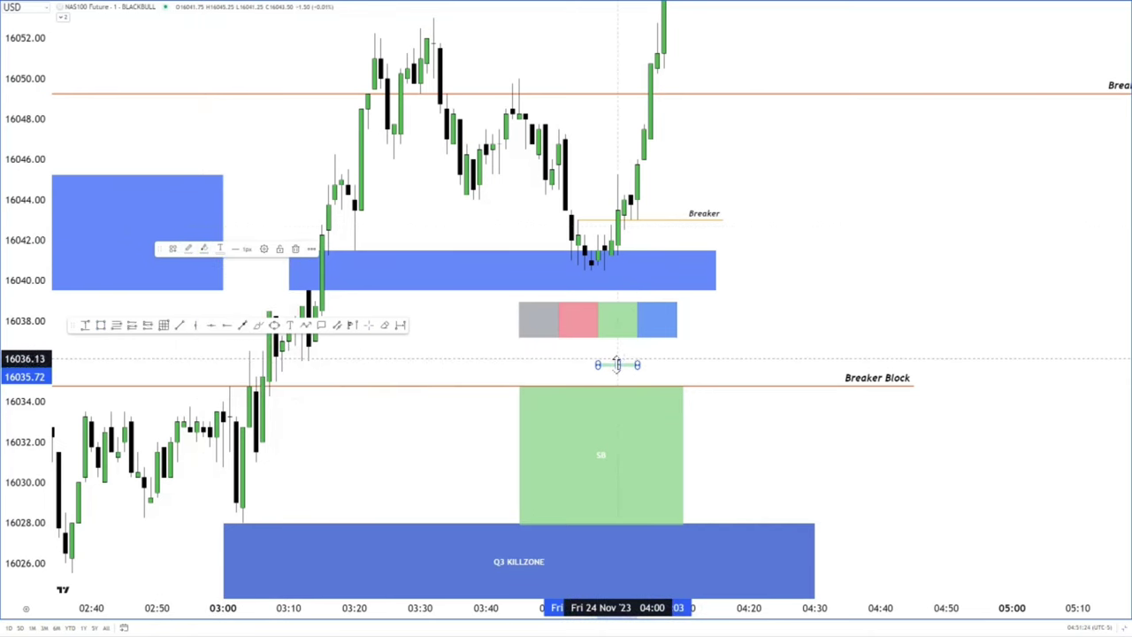
mouse_move(617, 362)
left_mouse_down()
mouse_move(620, 147)
mouse_move(620, 174)
left_mouse_up()
left_click(766, 192)
Lower the quarters strip's upper edge to about 16037.9 and raise the green rectangle's lower edge to 16038.15.
left_click(677, 307)
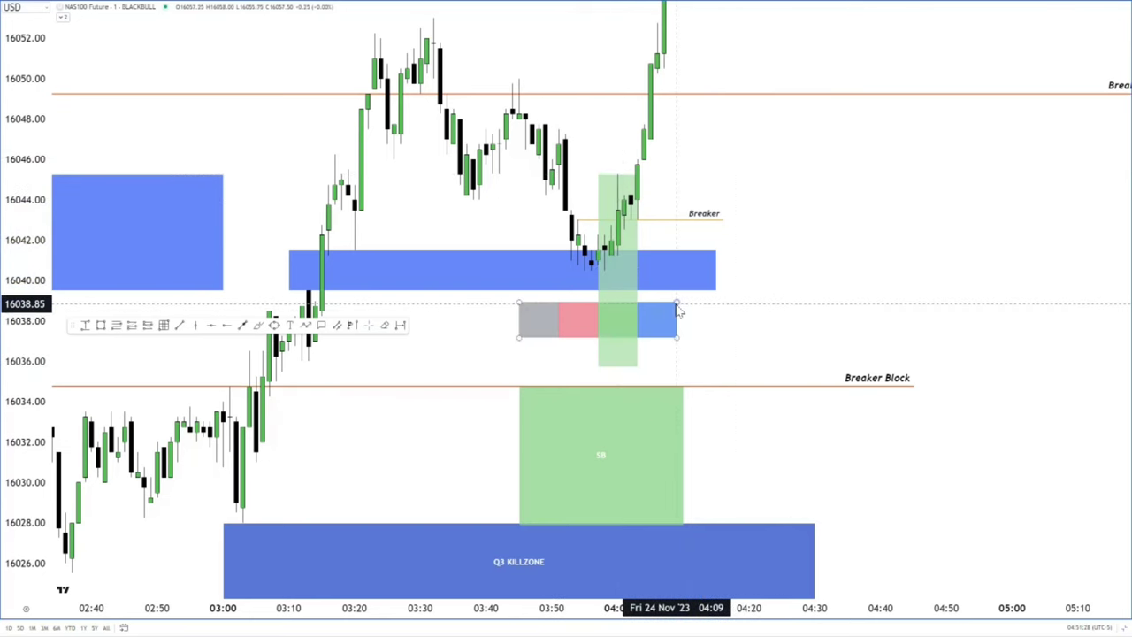
left_click_drag(678, 306, 682, 327)
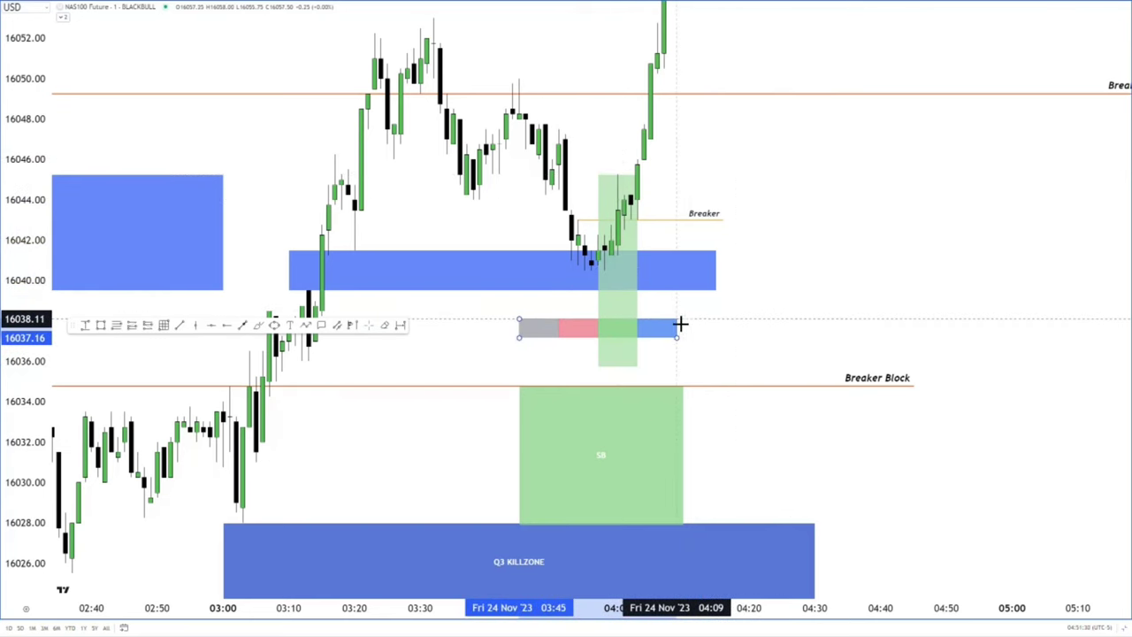
left_click(617, 365)
left_click_drag(618, 365, 618, 318)
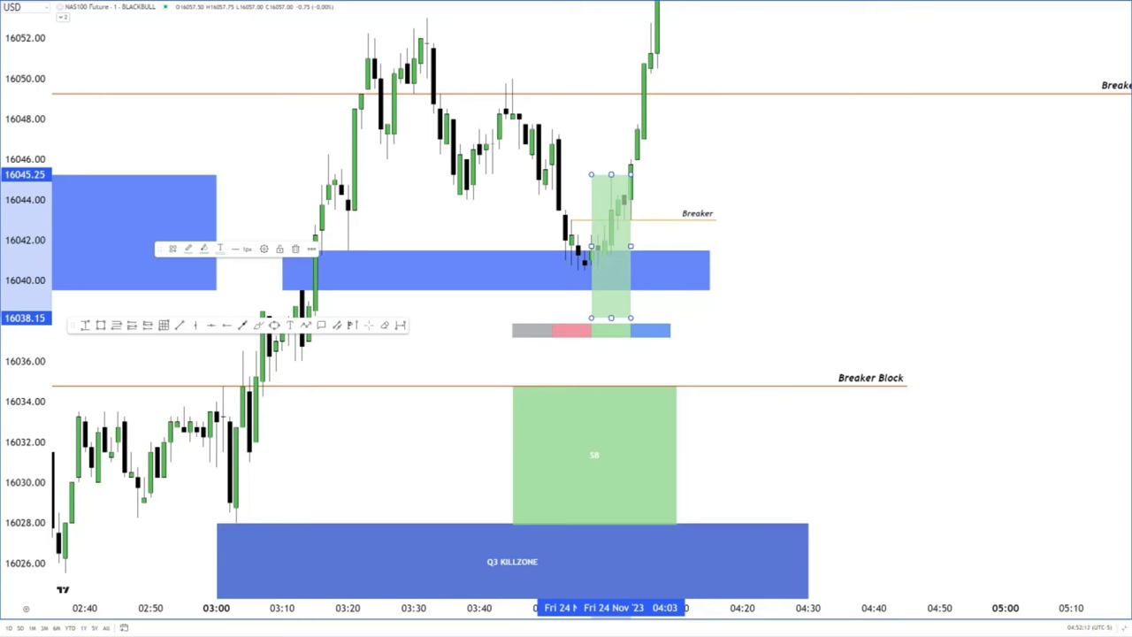
Place a long position at 04:01 with entry at 16043.25 and stop at 16040.53.
left_click(131, 328)
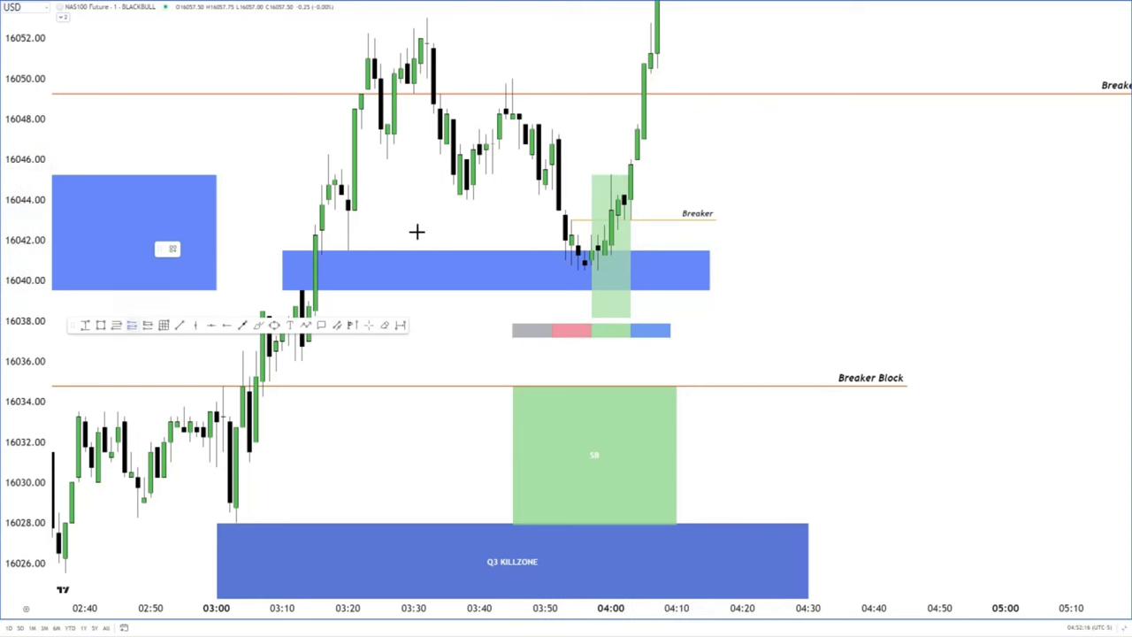
left_click(617, 213)
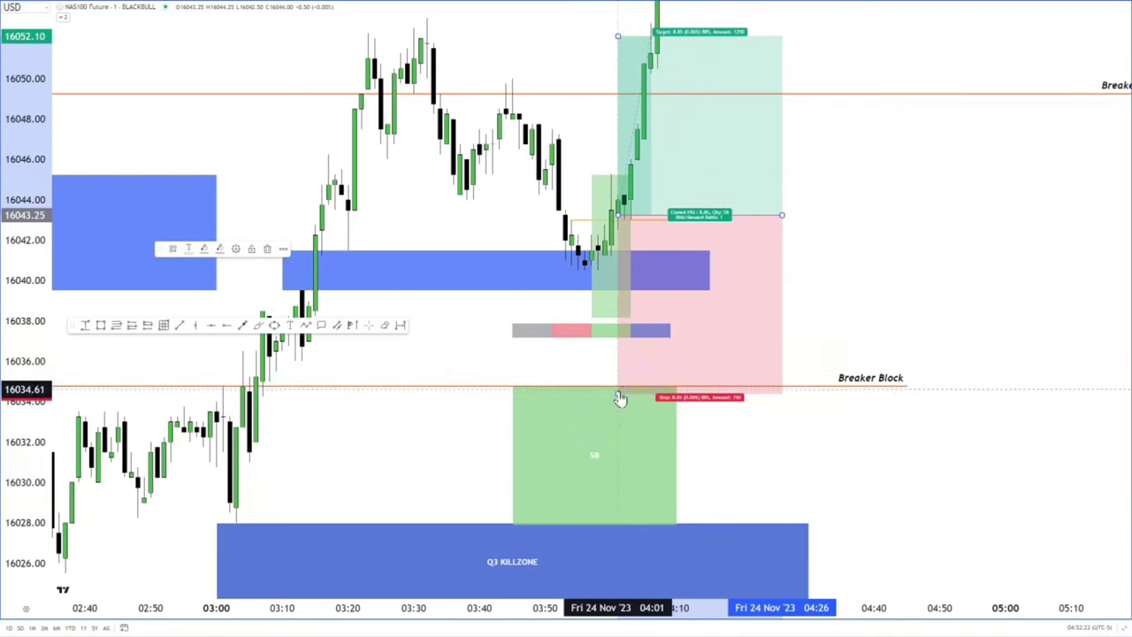
left_click_drag(620, 390, 617, 268)
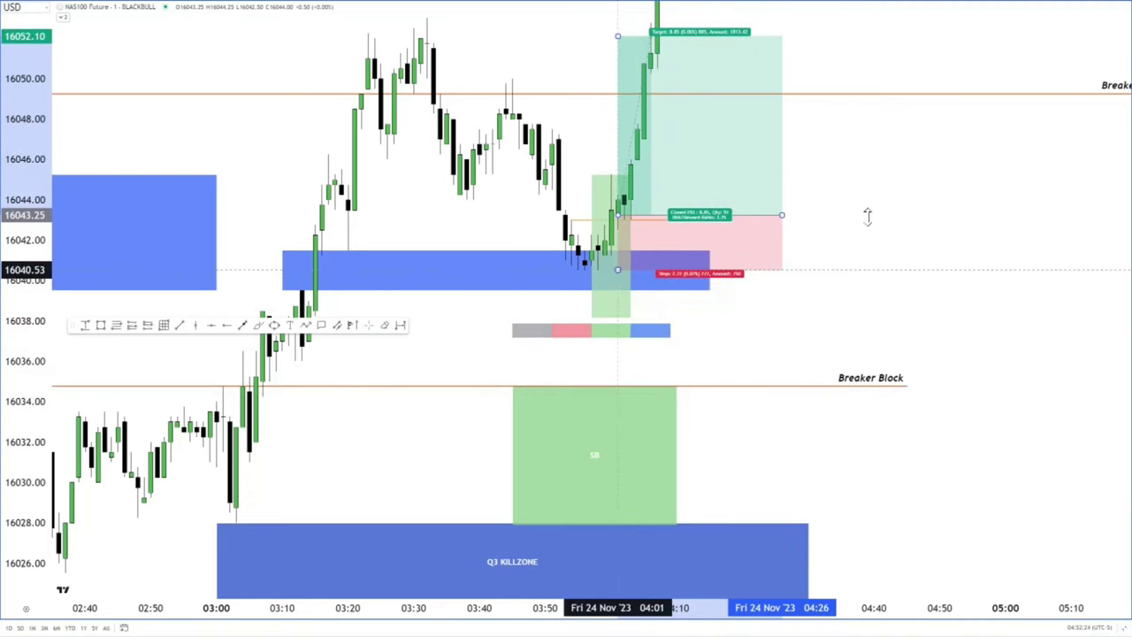
Raise the long position's target to the x4 liquidity line at 16062.82.
left_click_drag(956, 208, 1034, 369)
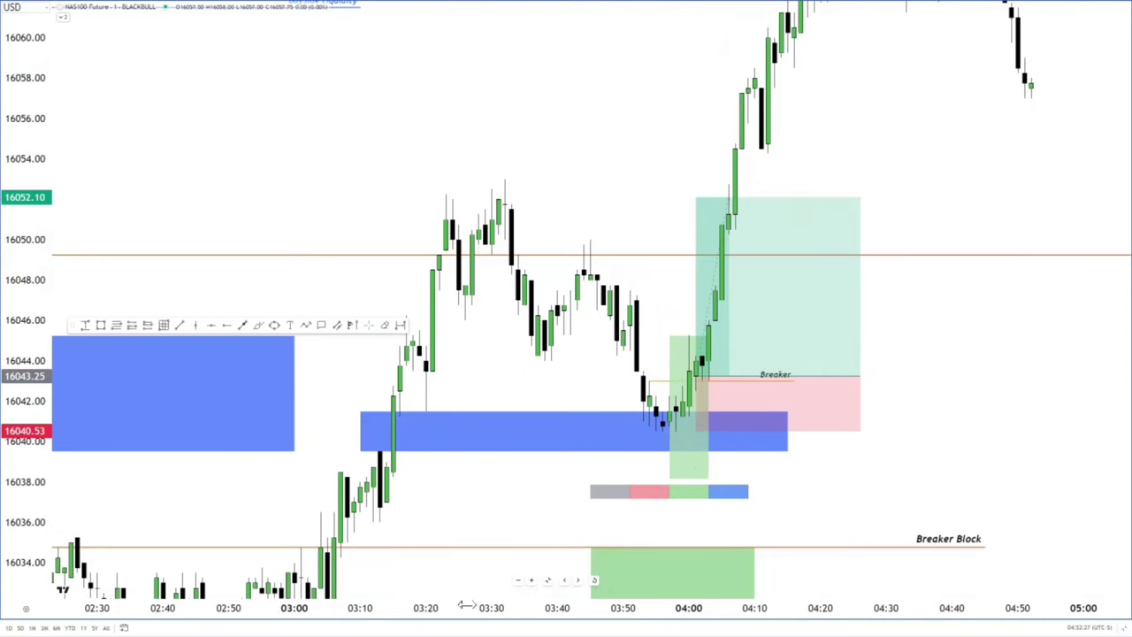
left_click_drag(467, 607, 664, 611)
double_click(6, 416)
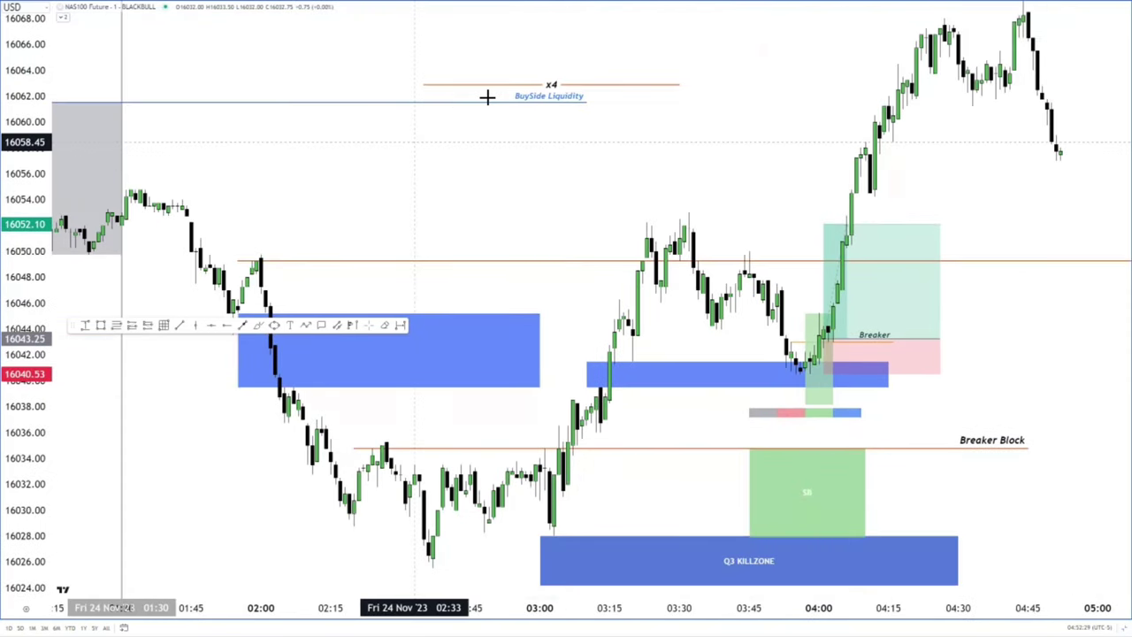
left_click_drag(824, 223, 823, 84)
left_click(782, 123)
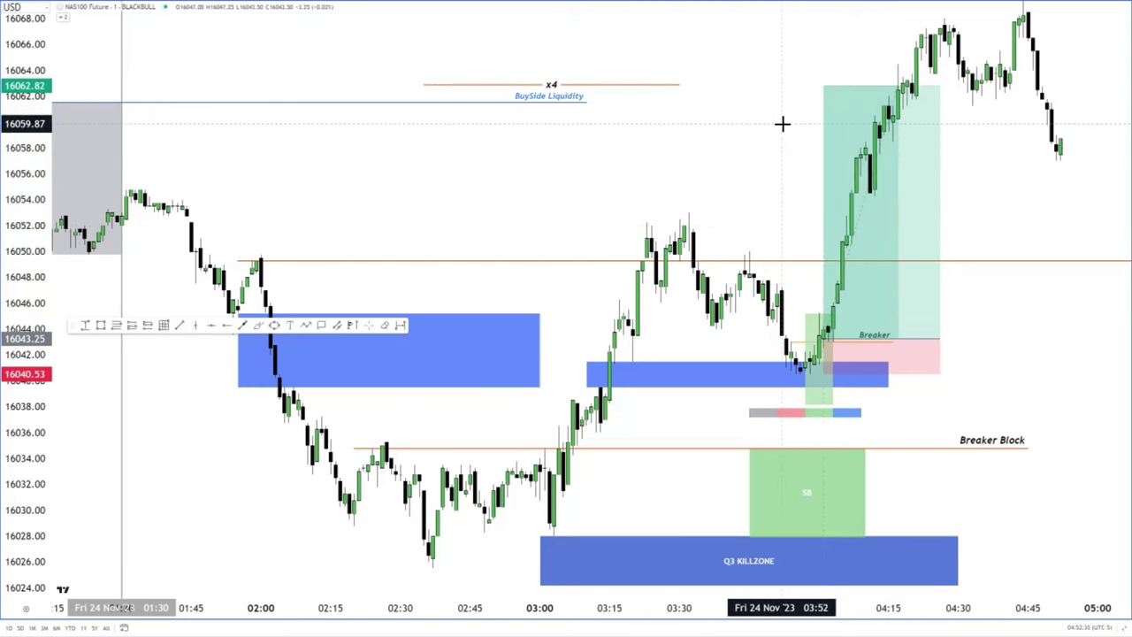
Turn on the display of trade executions in the chart's trading settings and close the settings.
right_click(508, 209)
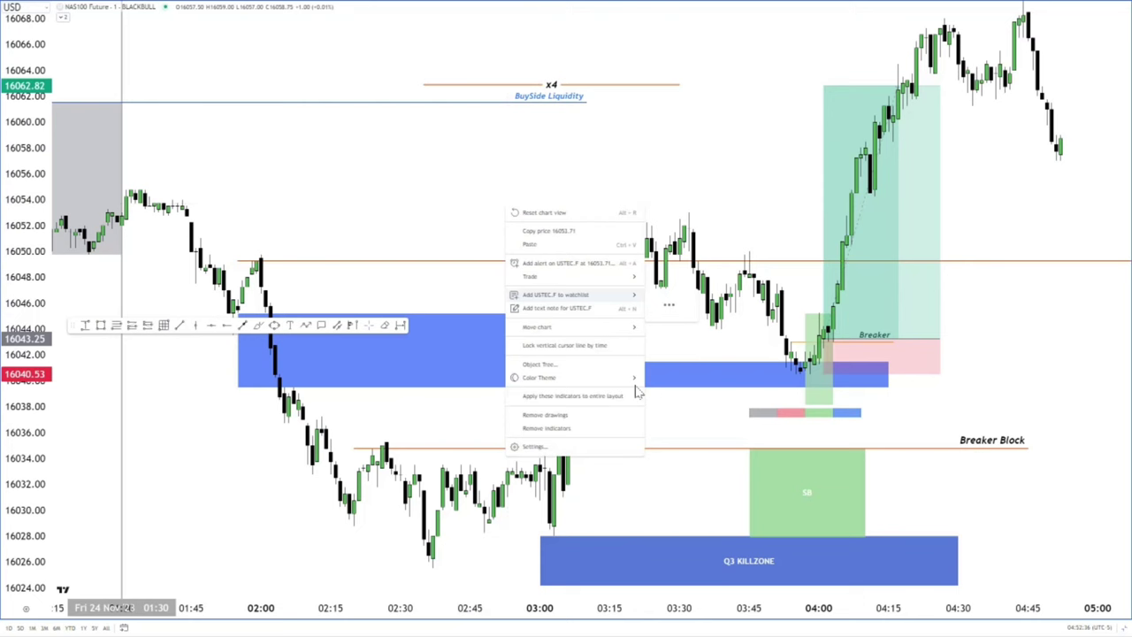
left_click(535, 449)
left_click_drag(575, 139, 459, 143)
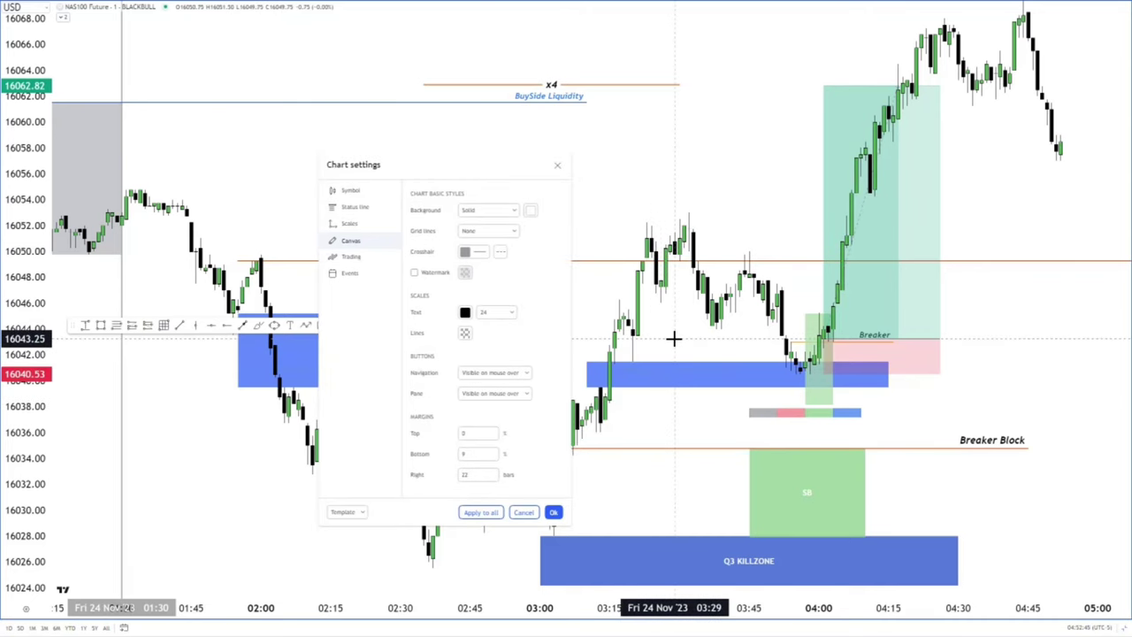
left_click(367, 258)
left_click(414, 416)
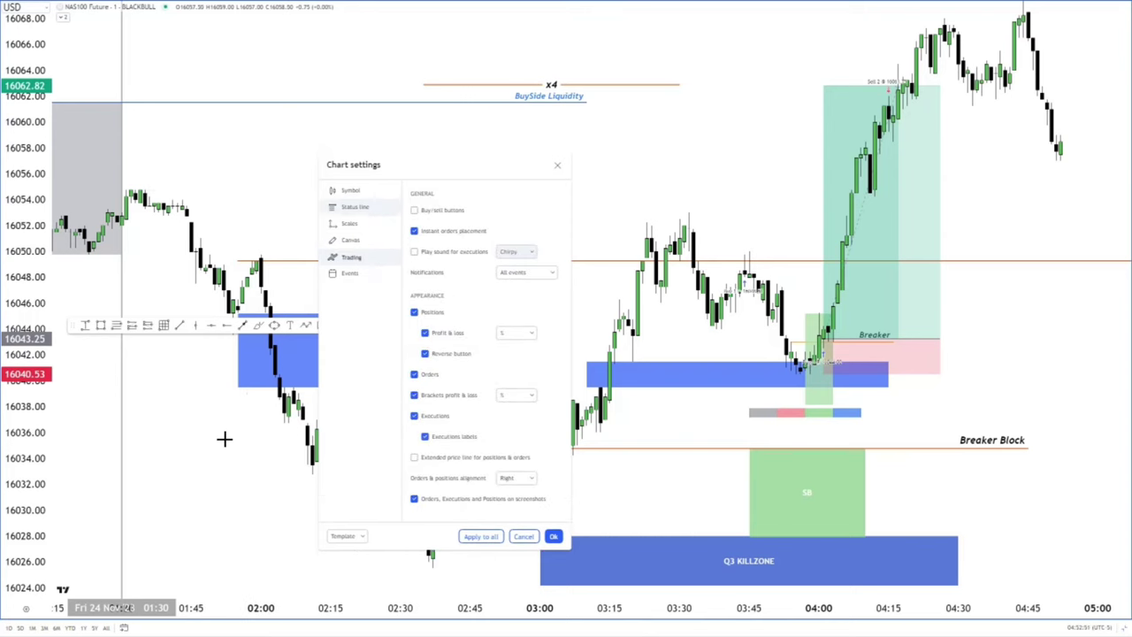
left_click_drag(47, 352, 47, 70)
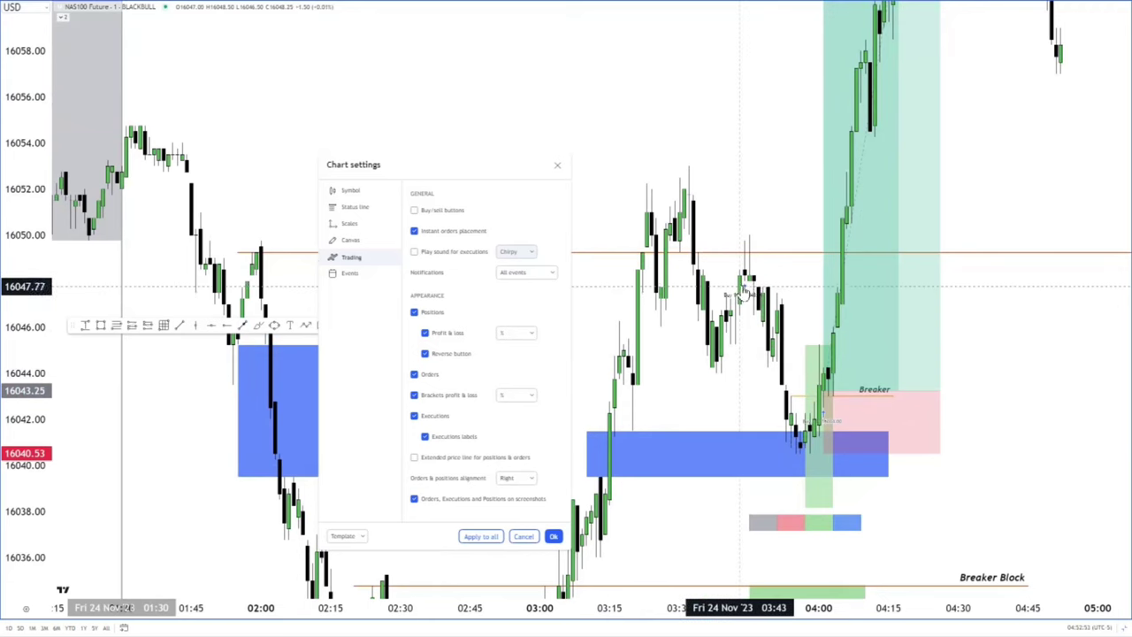
left_click(558, 165)
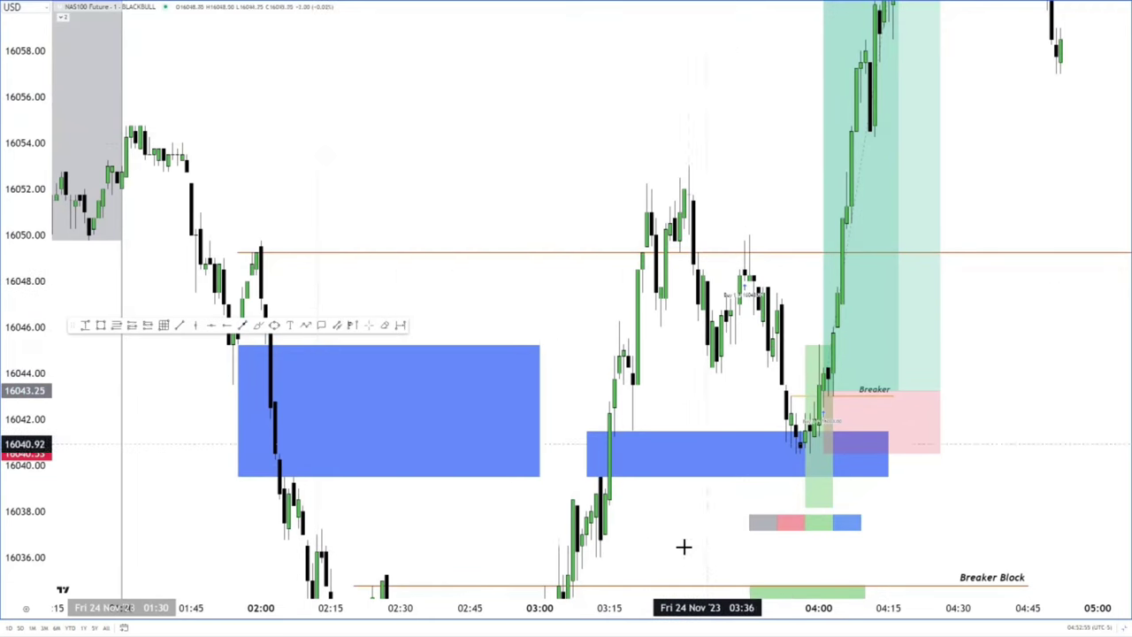
left_click_drag(715, 616, 531, 617)
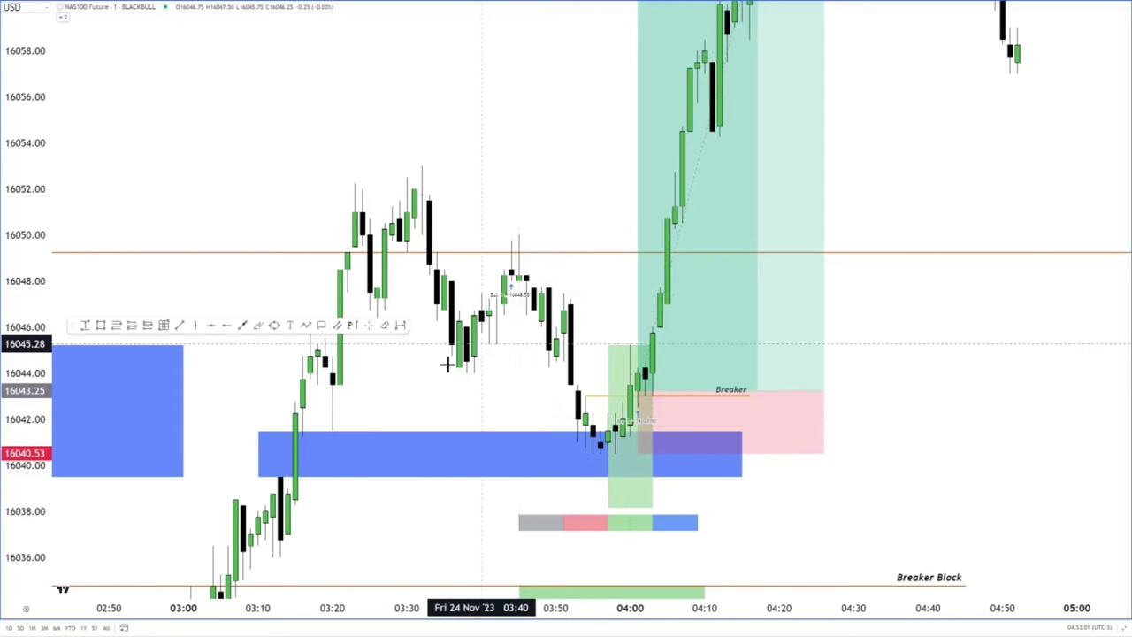
left_click_drag(421, 368, 507, 345)
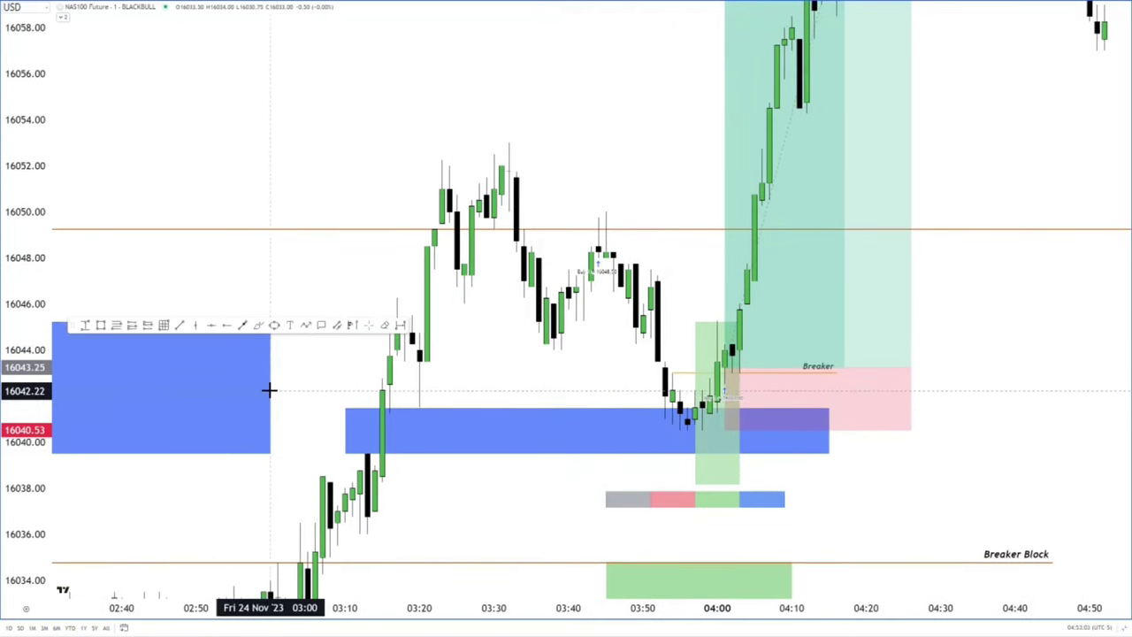
Label the blue gap rectangle spanning 03:10 to 04:15 with the text "5min BISI / FVG".
left_click_drag(265, 390, 584, 389)
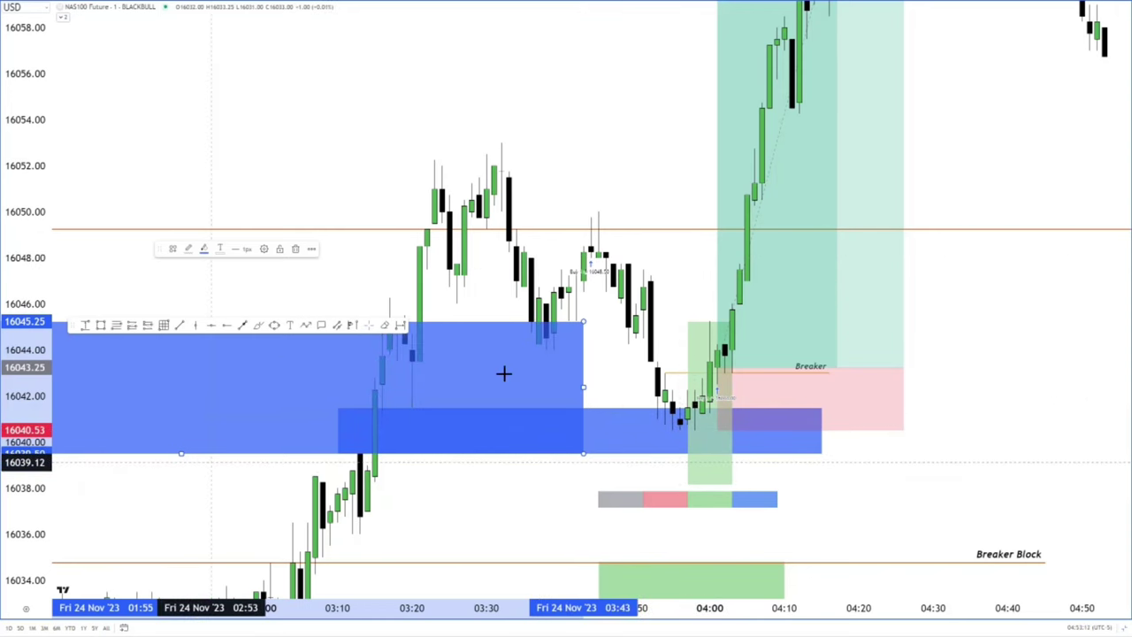
key("ctrl+z")
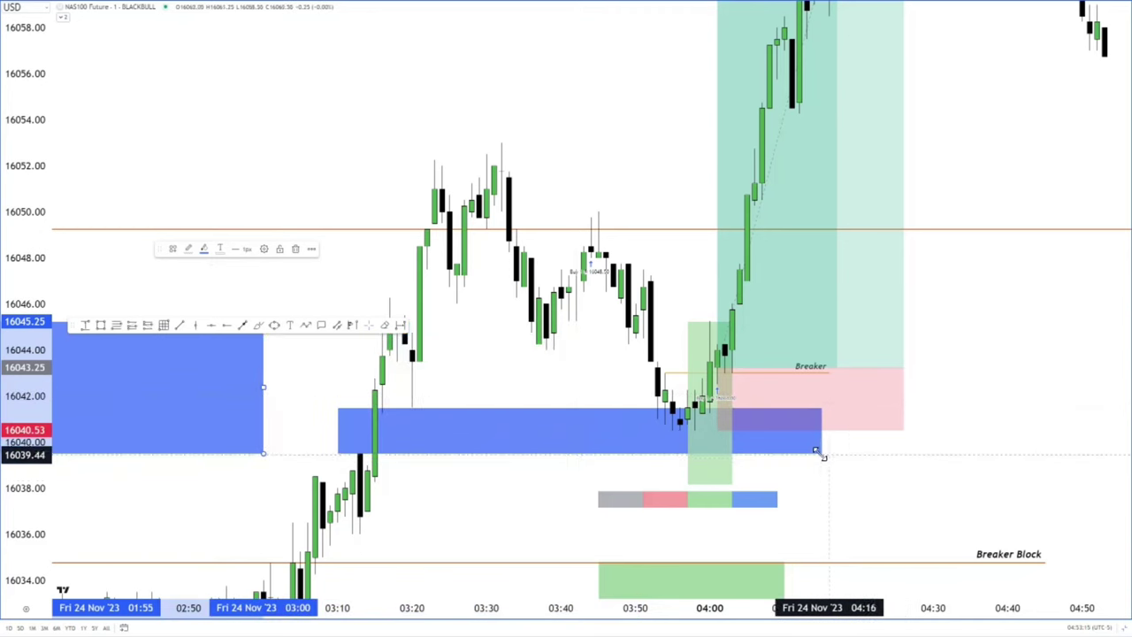
left_click_drag(822, 452, 723, 365)
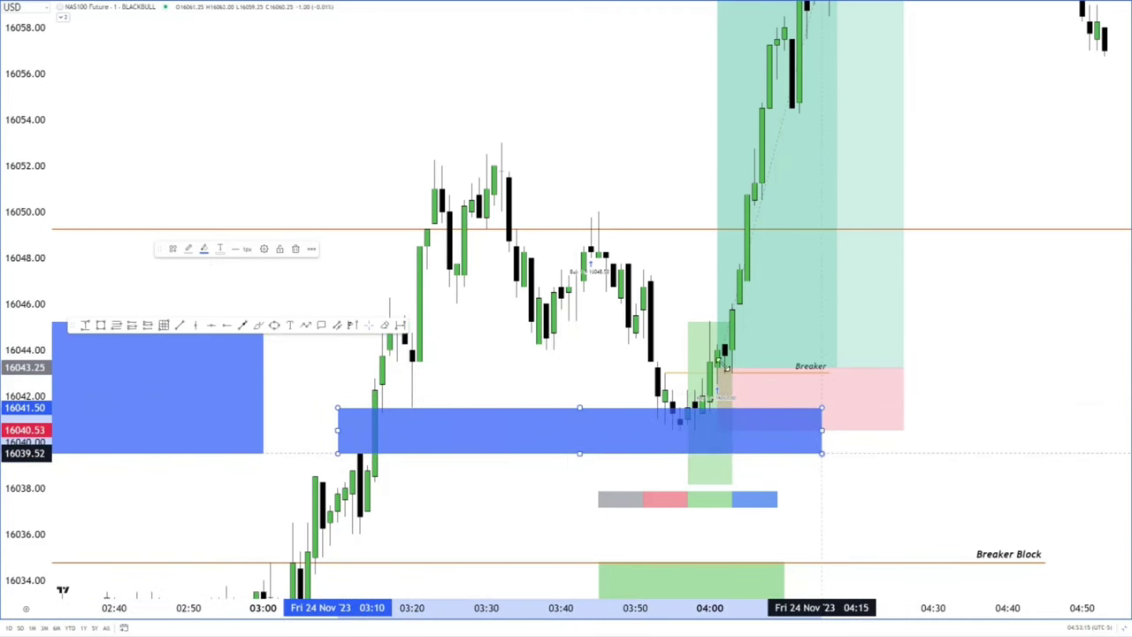
left_click(264, 250)
type("5min")
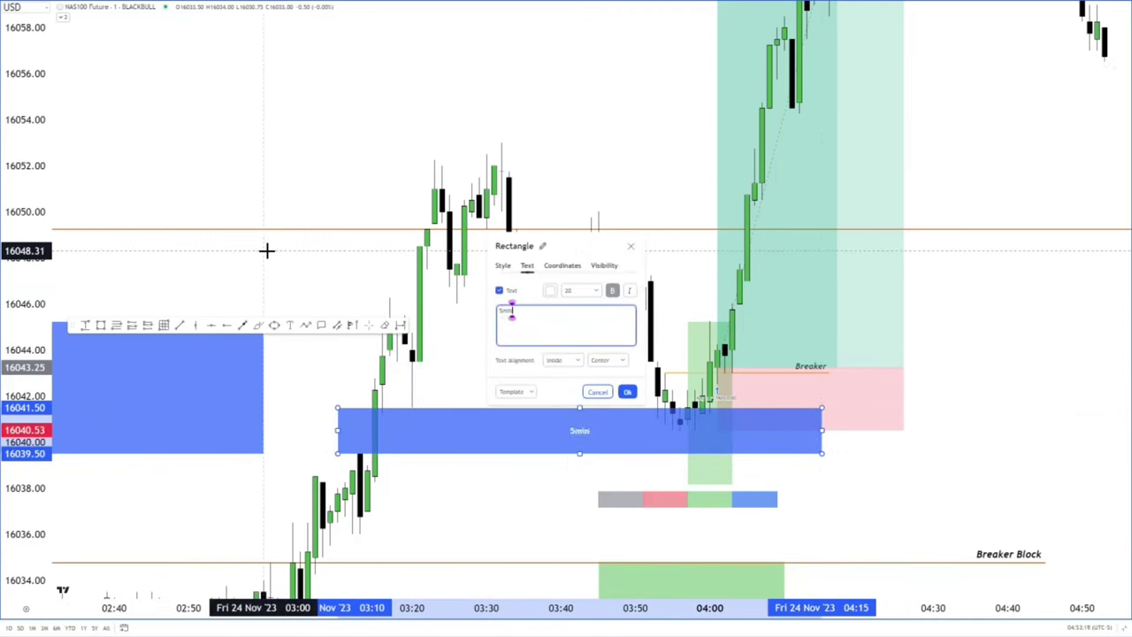
type(" BISI / FVG")
left_click(626, 391)
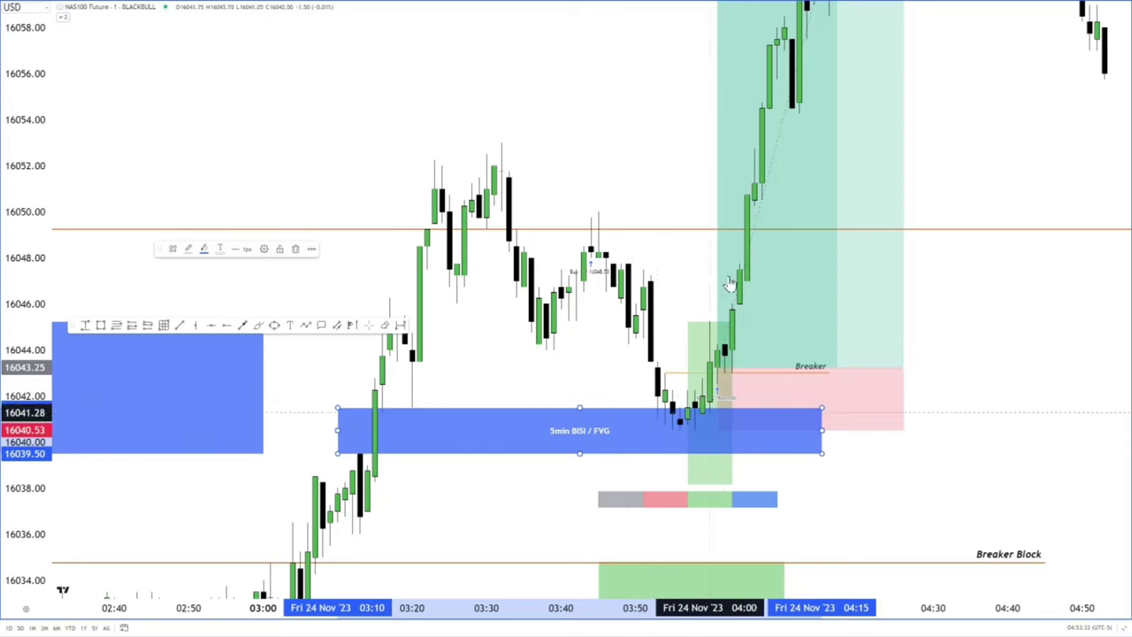
Examine the long position's entry and stop around 04:00 against the breaker and the 5-minute gap.
left_click_drag(5, 341, 4, 270)
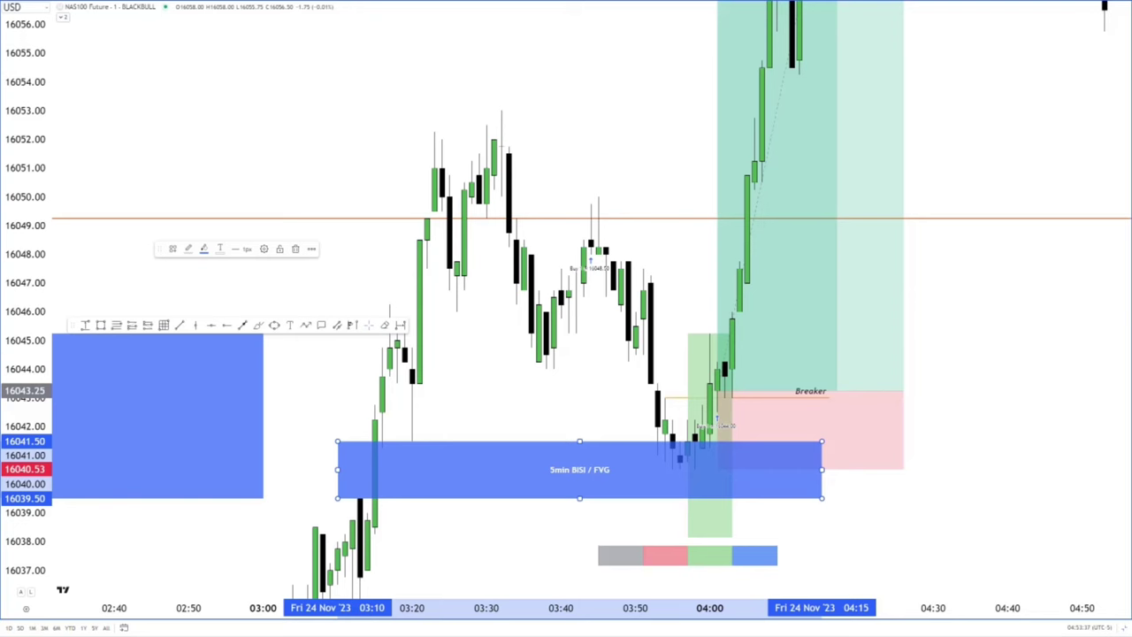
left_click_drag(5, 336, 6, 254)
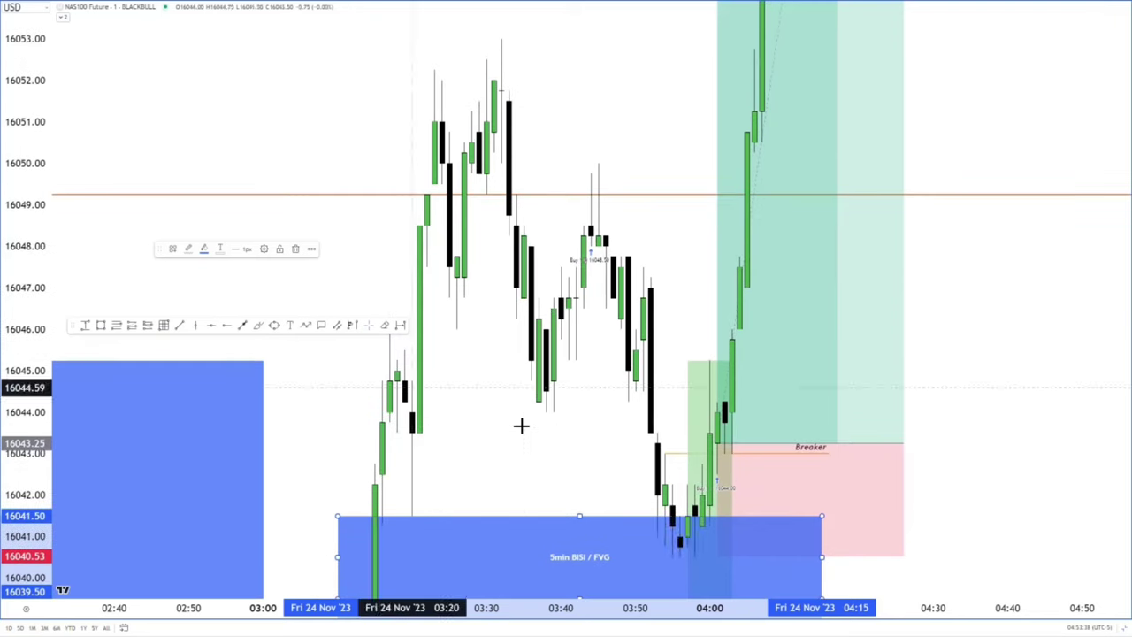
left_click_drag(636, 608, 478, 608)
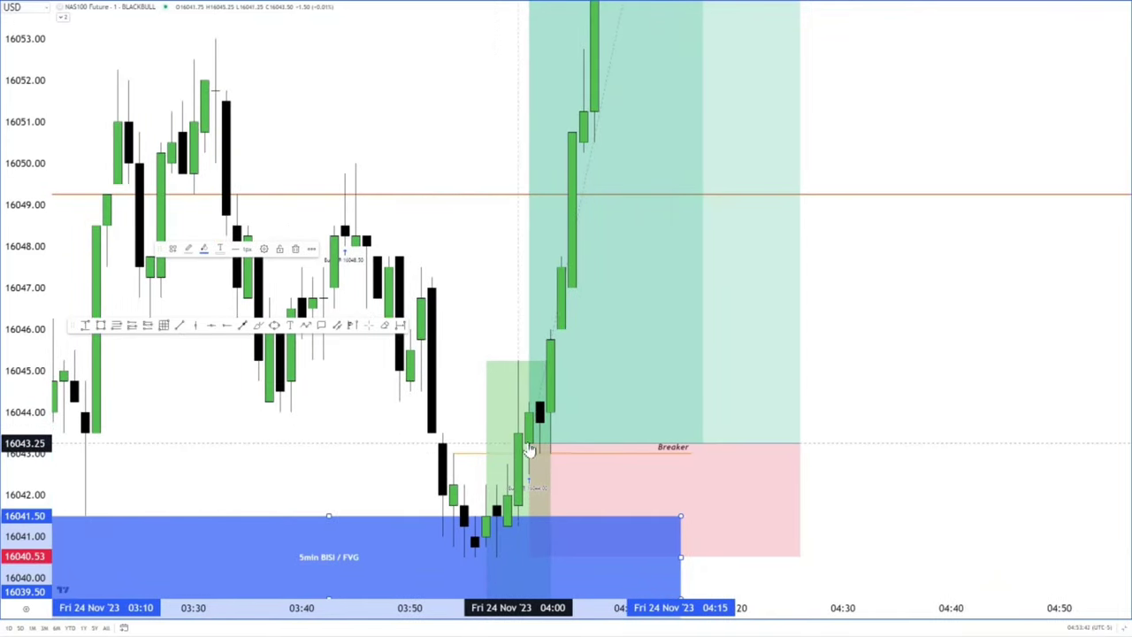
left_click(528, 445)
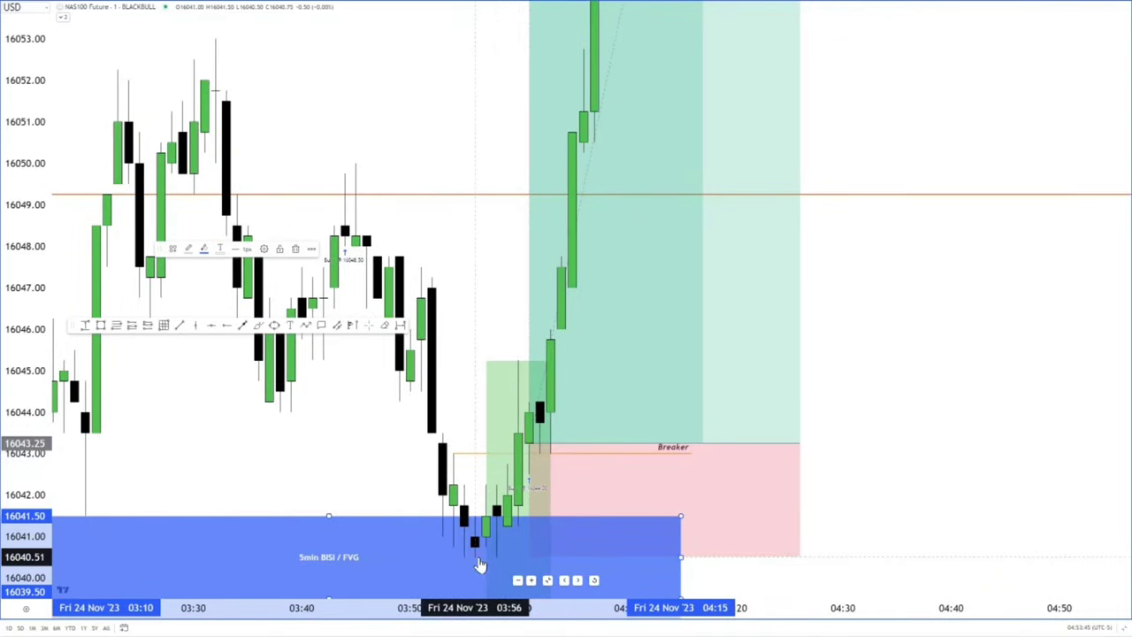
Extend the x4 line to 04:17 and the BuySide Liquidity line to about 04:16, where price reaches them.
left_click_drag(25, 447, 25, 544)
left_click_drag(295, 616, 491, 628)
left_click_drag(514, 118, 454, 416)
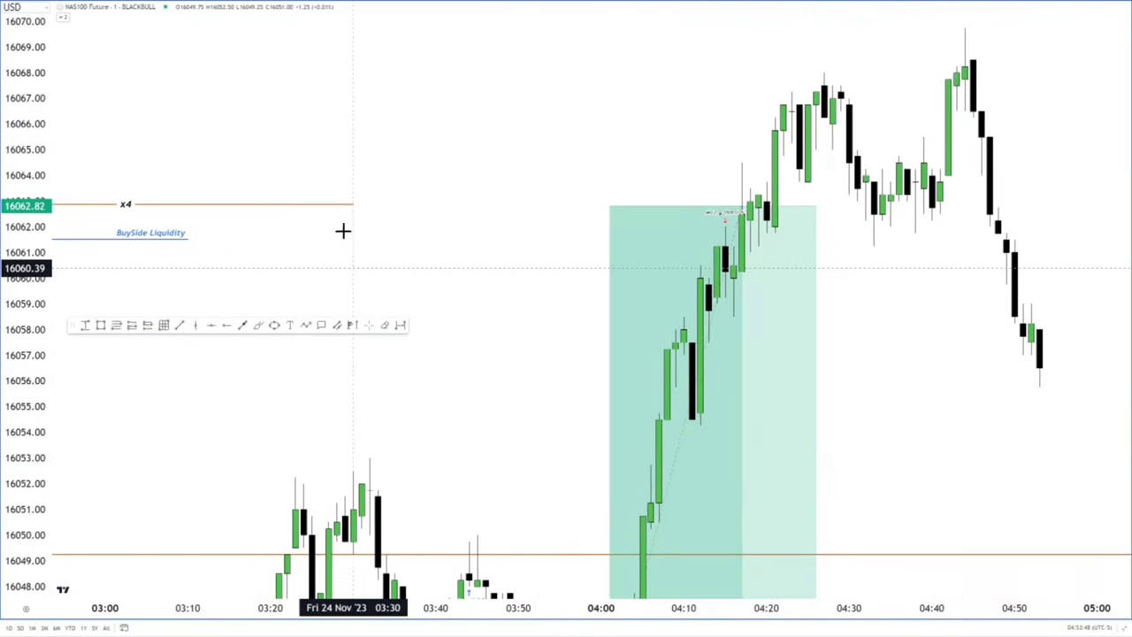
left_click_drag(354, 205, 743, 213)
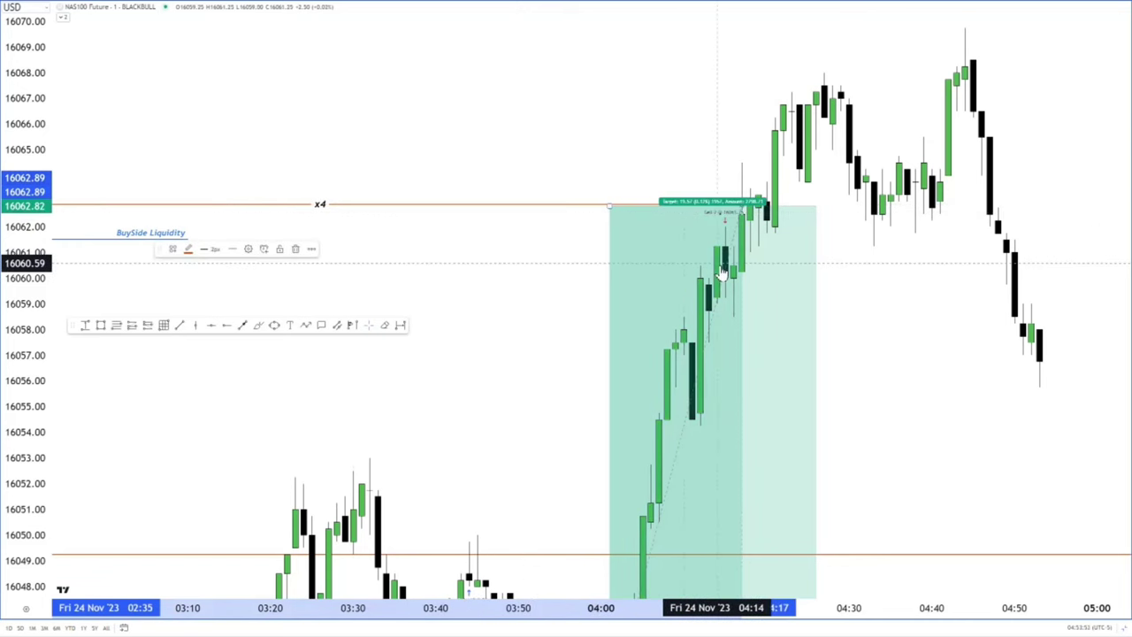
left_click(177, 237)
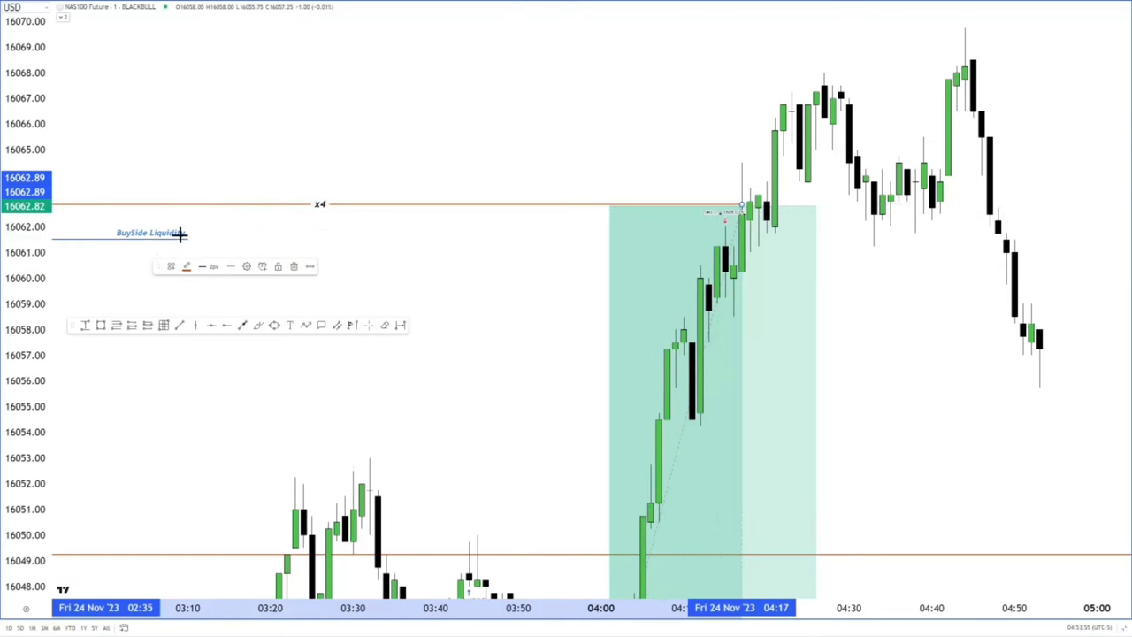
left_click_drag(193, 237, 734, 262)
left_click(878, 251)
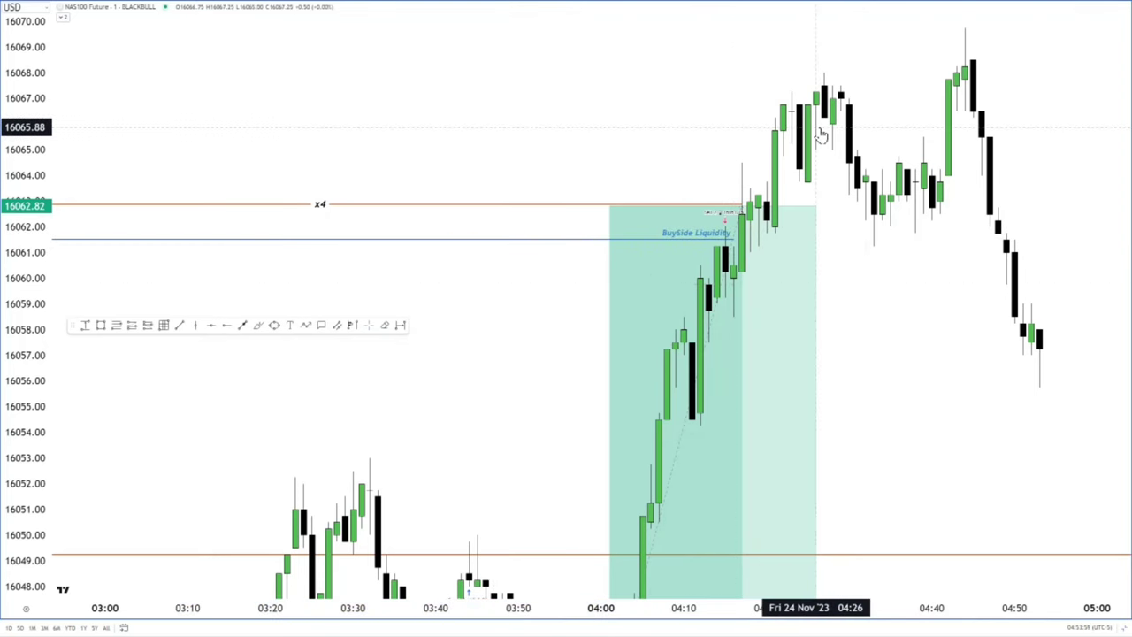
Switch the NAS100 chart to the 5-minute timeframe.
left_click_drag(639, 617, 779, 623)
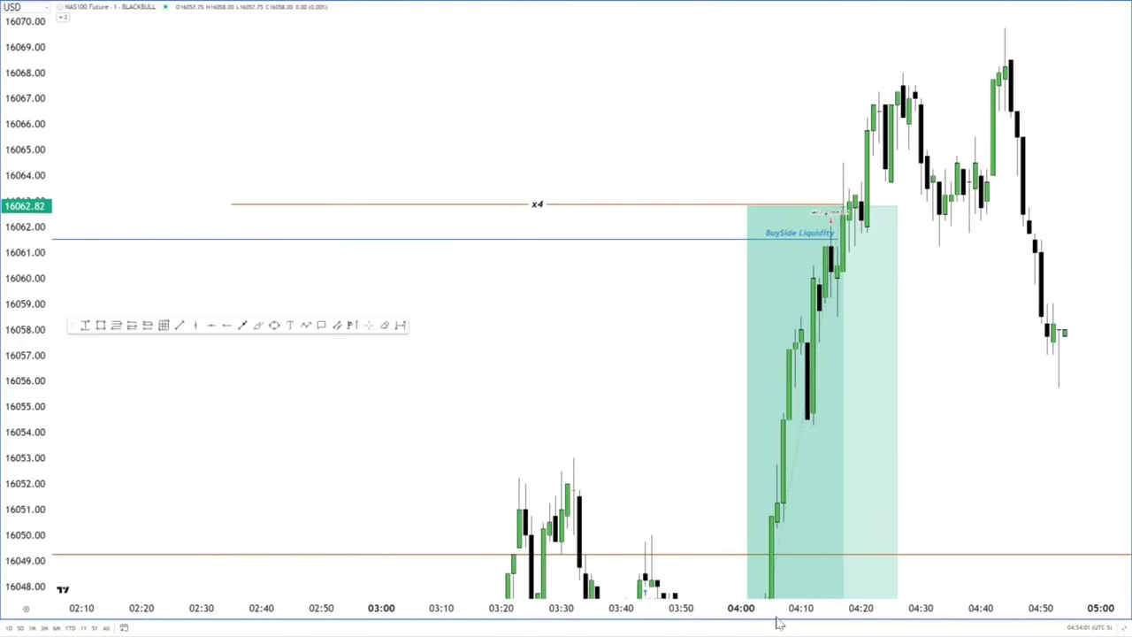
key("1")
key("Return")
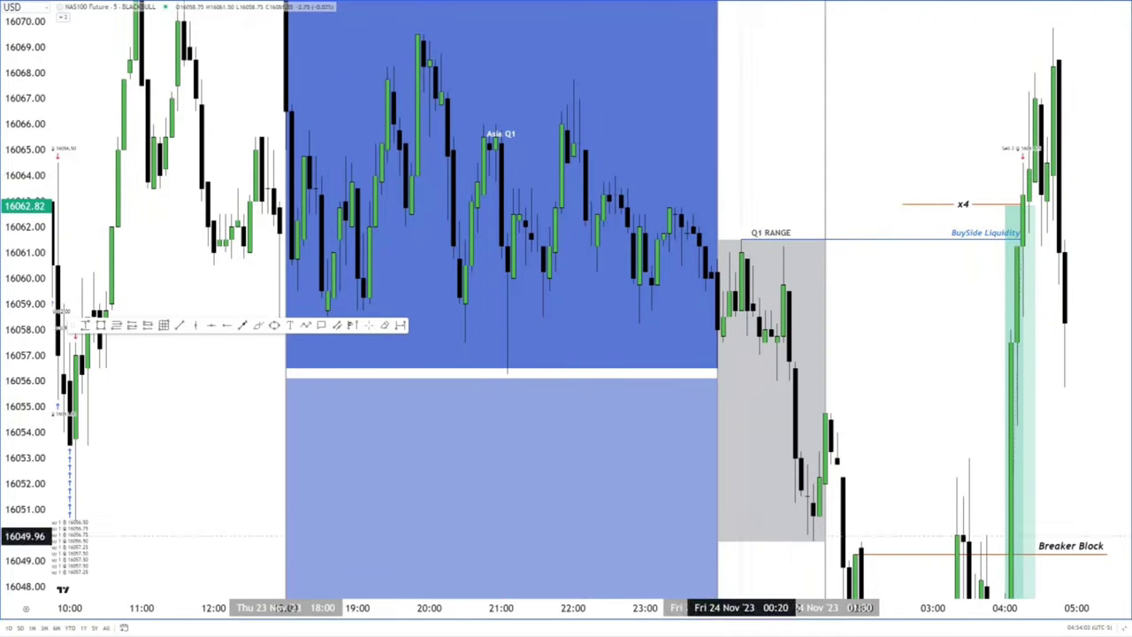